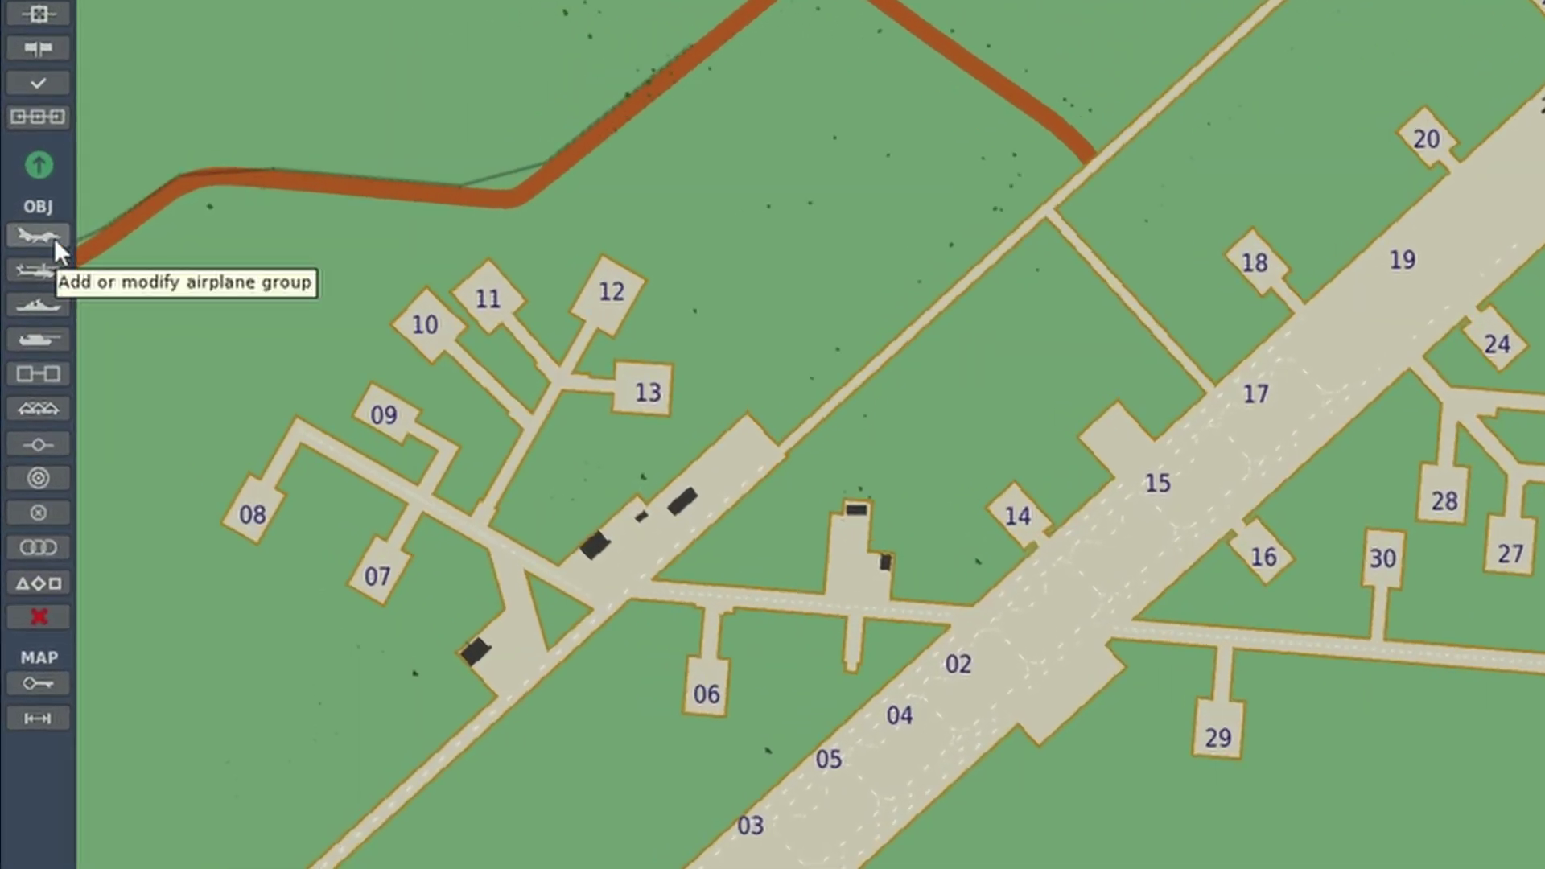
Add an A-10A airplane group on the grass between Senaki-Kolkhi's taxiways.
click(38, 235)
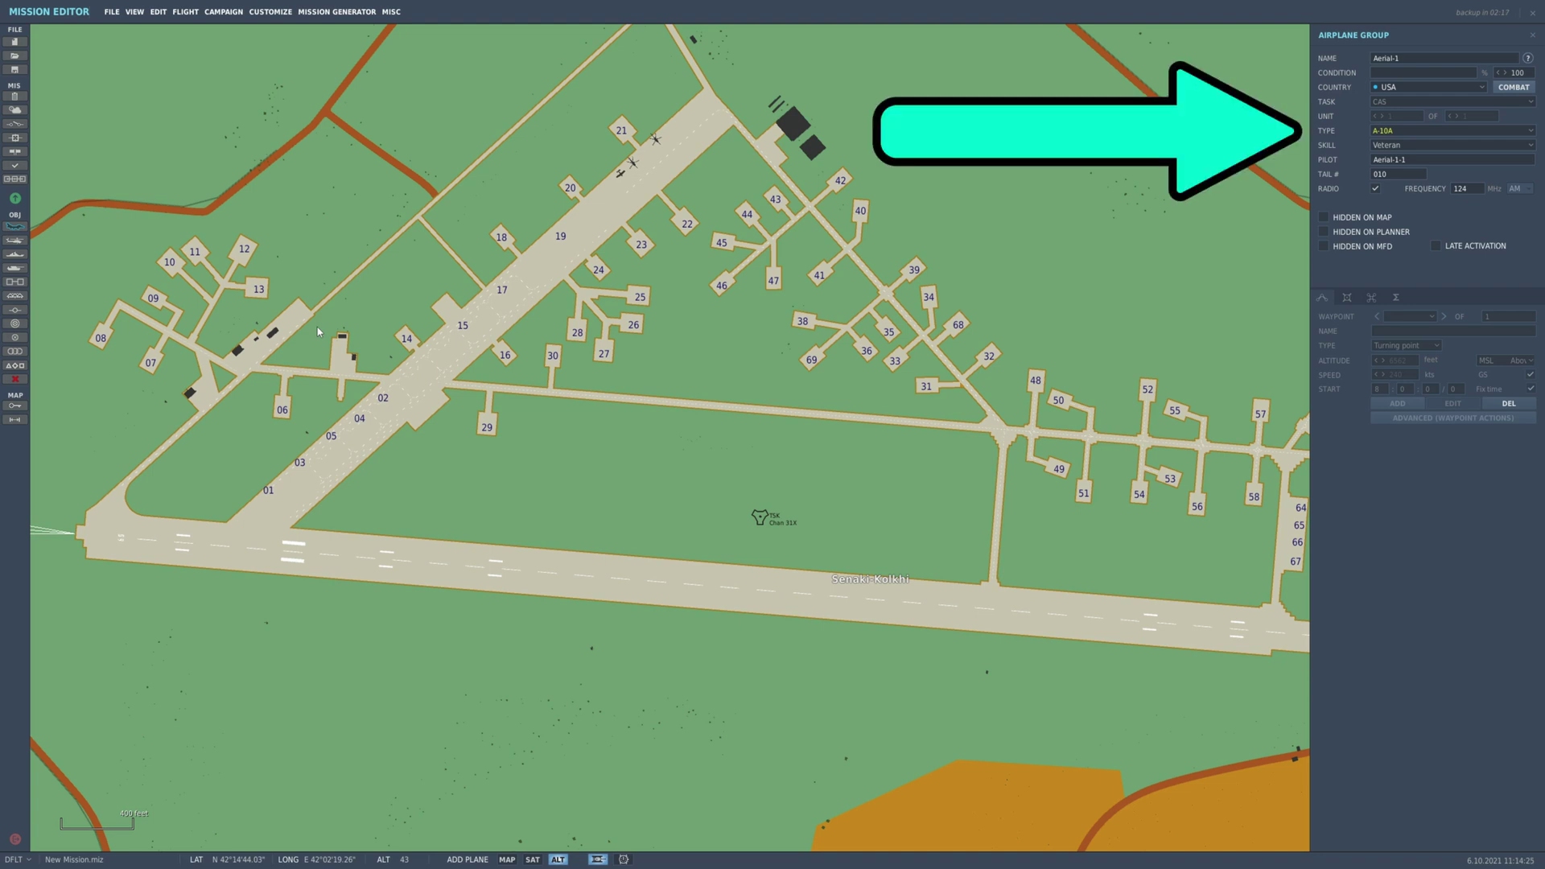
click(757, 430)
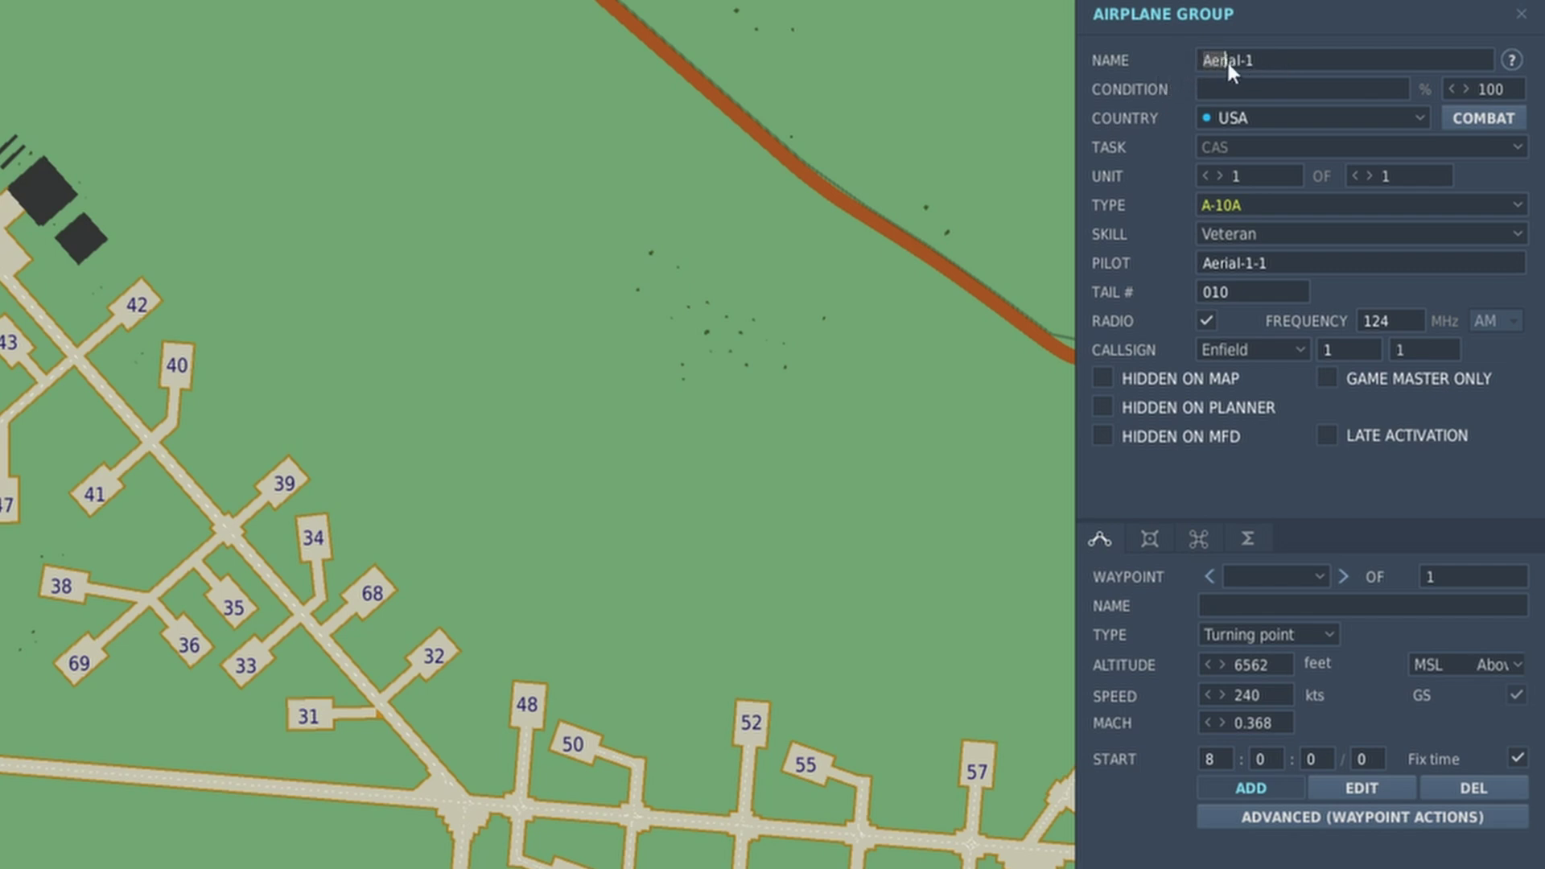
Name the A-10A group Test-1 and delete the accidentally added second group.
text(Test)
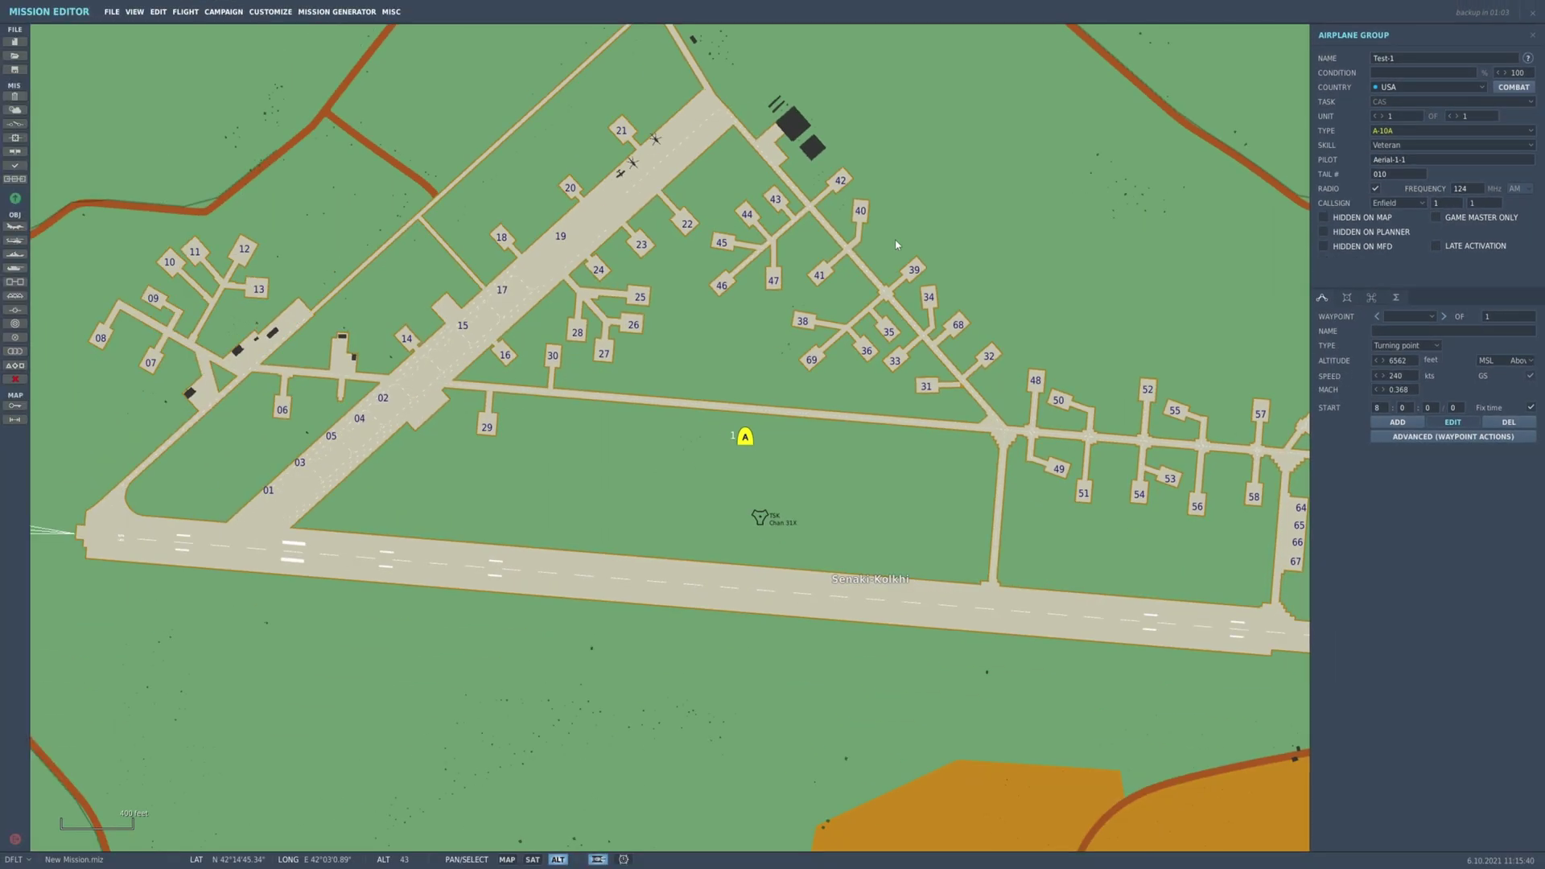
click(841, 446)
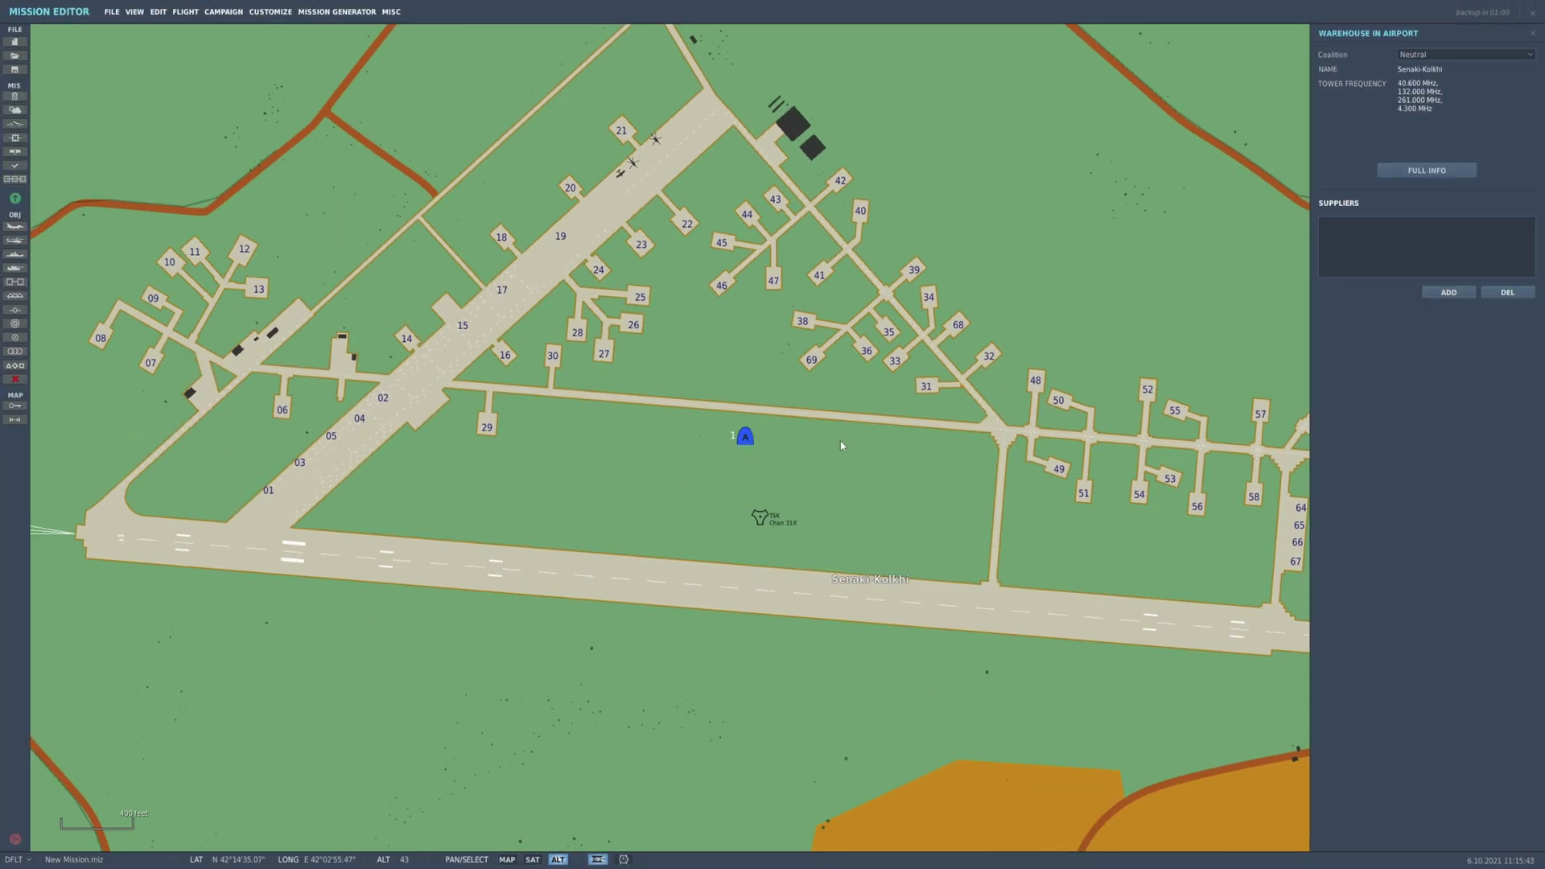
click(841, 445)
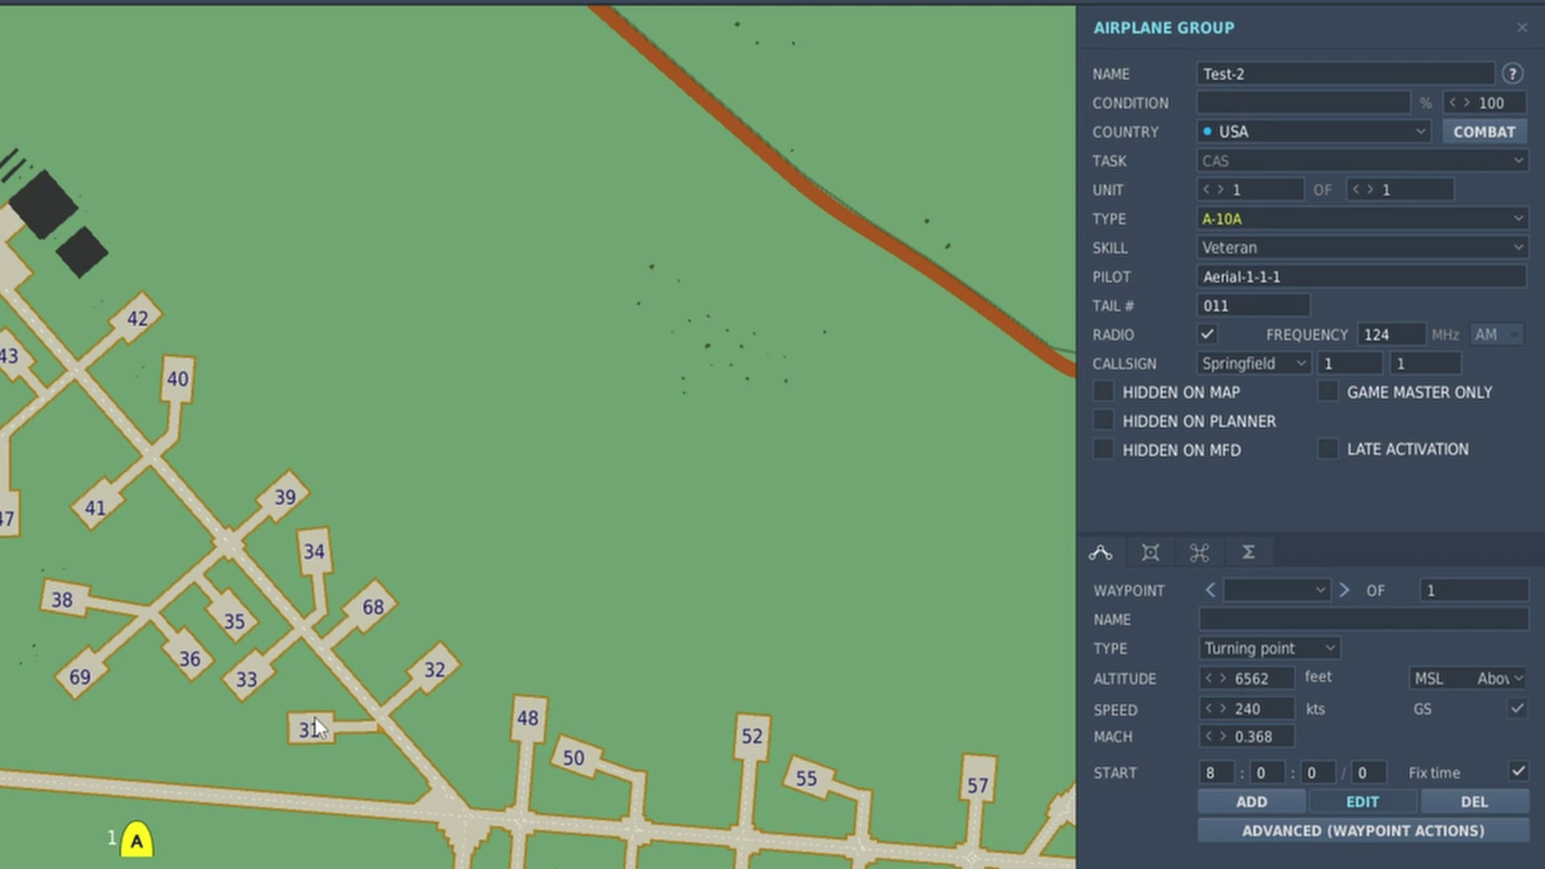
key(Delete)
click(1251, 103)
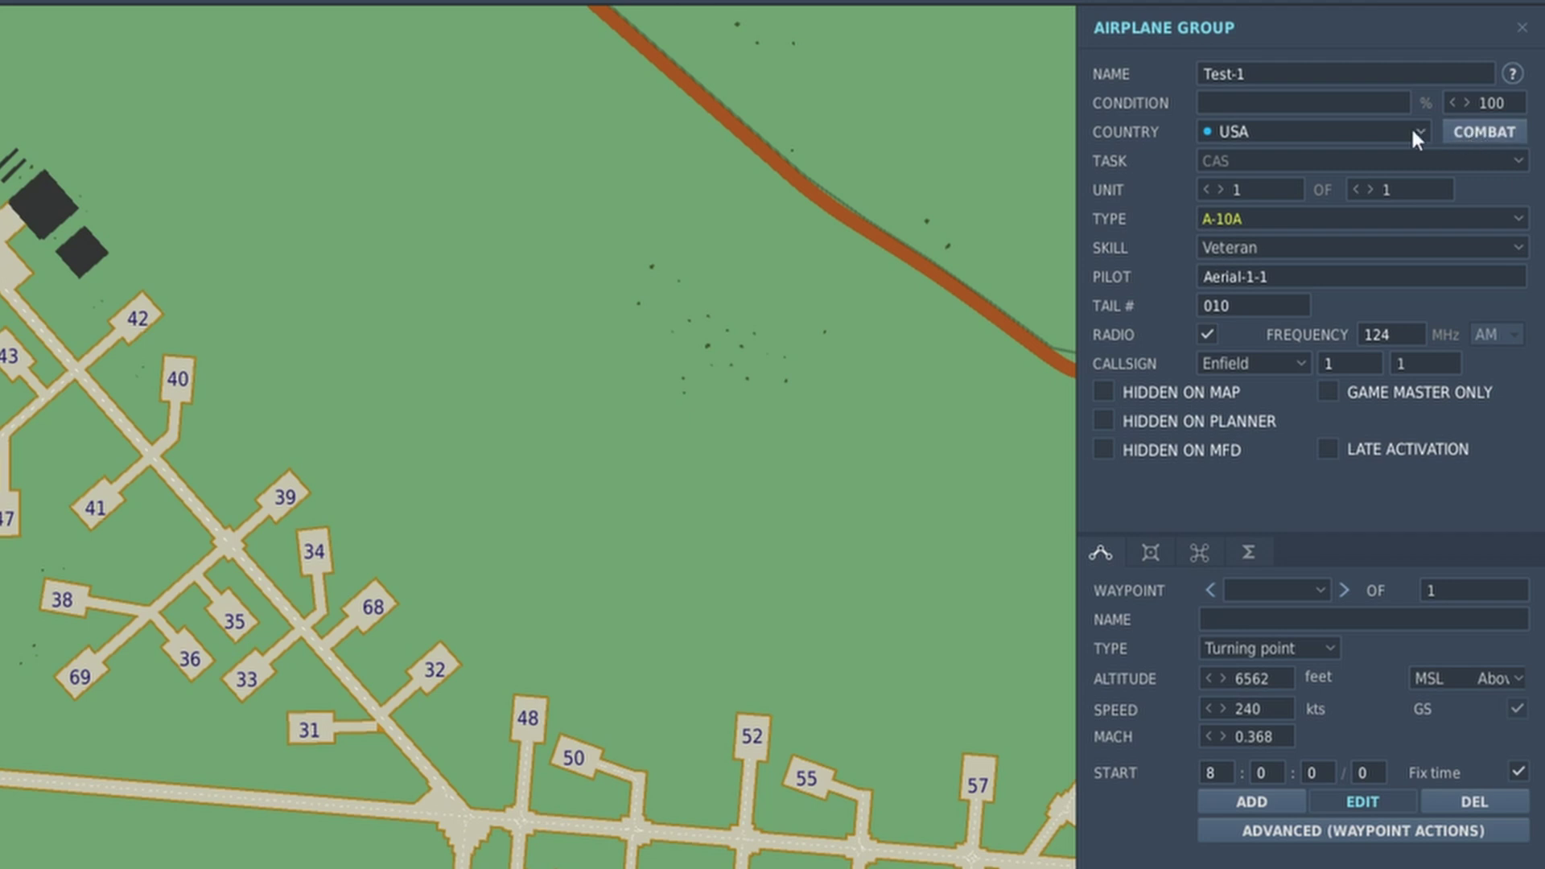
Keep USA as the country and browse the aircraft types, leaving A-10A.
click(1377, 131)
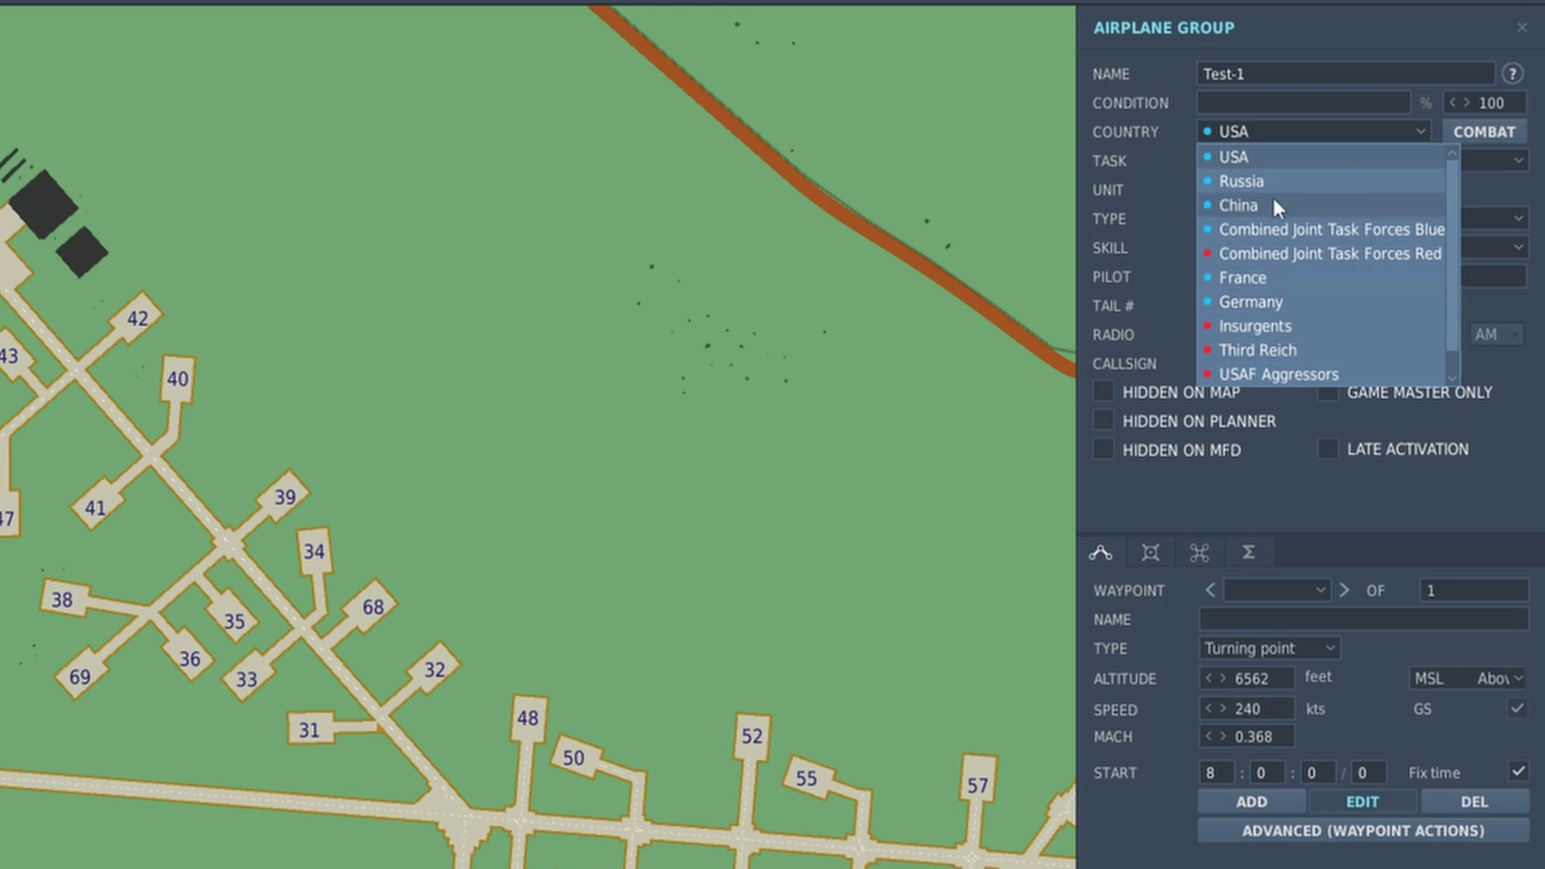
click(1273, 157)
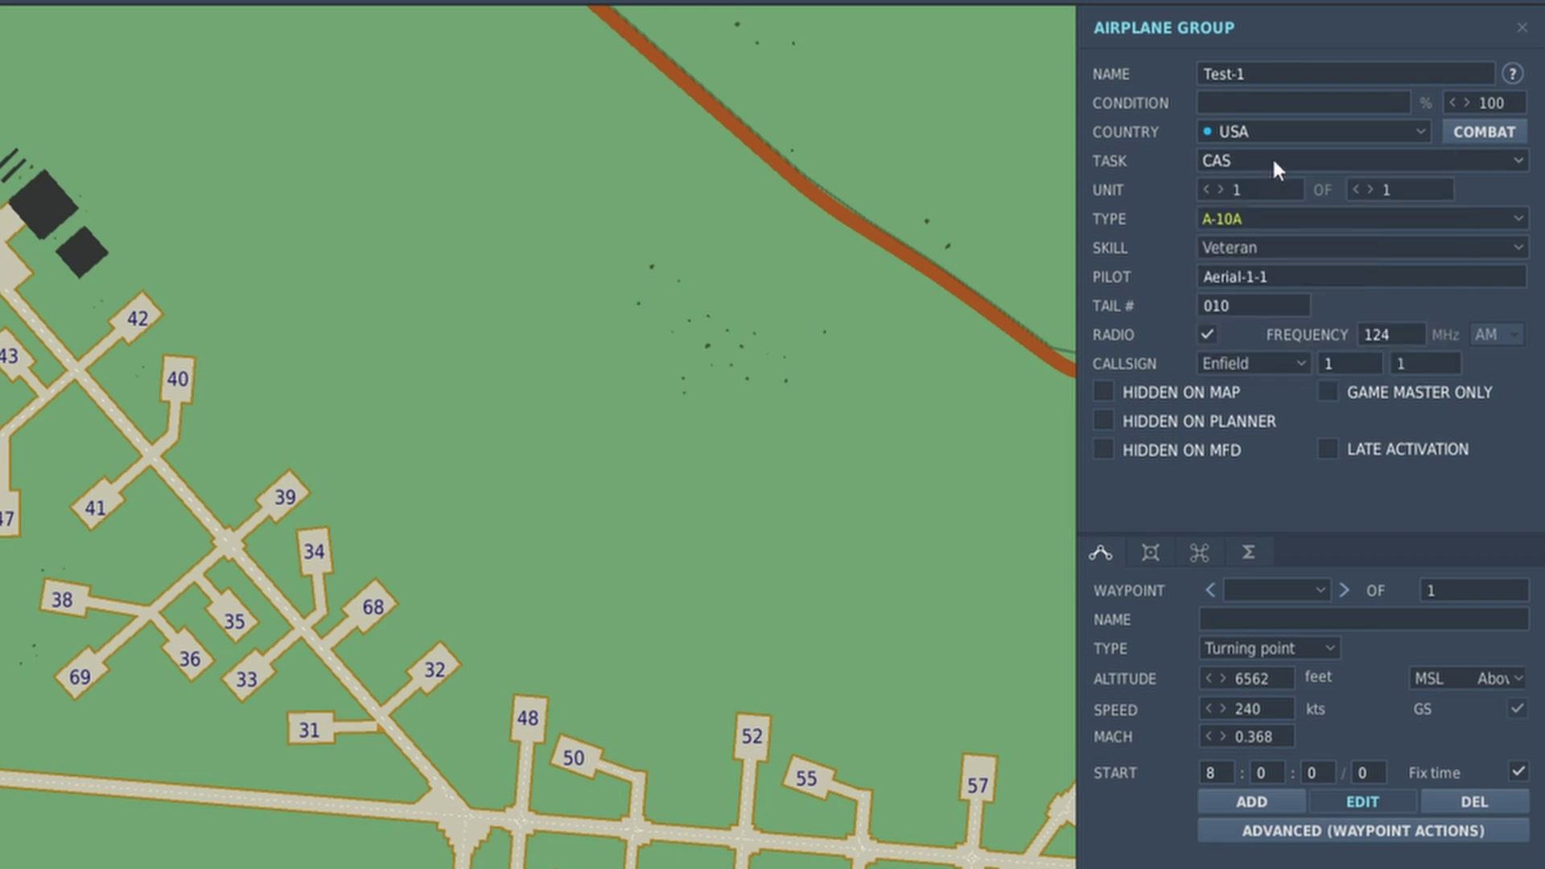
click(1288, 213)
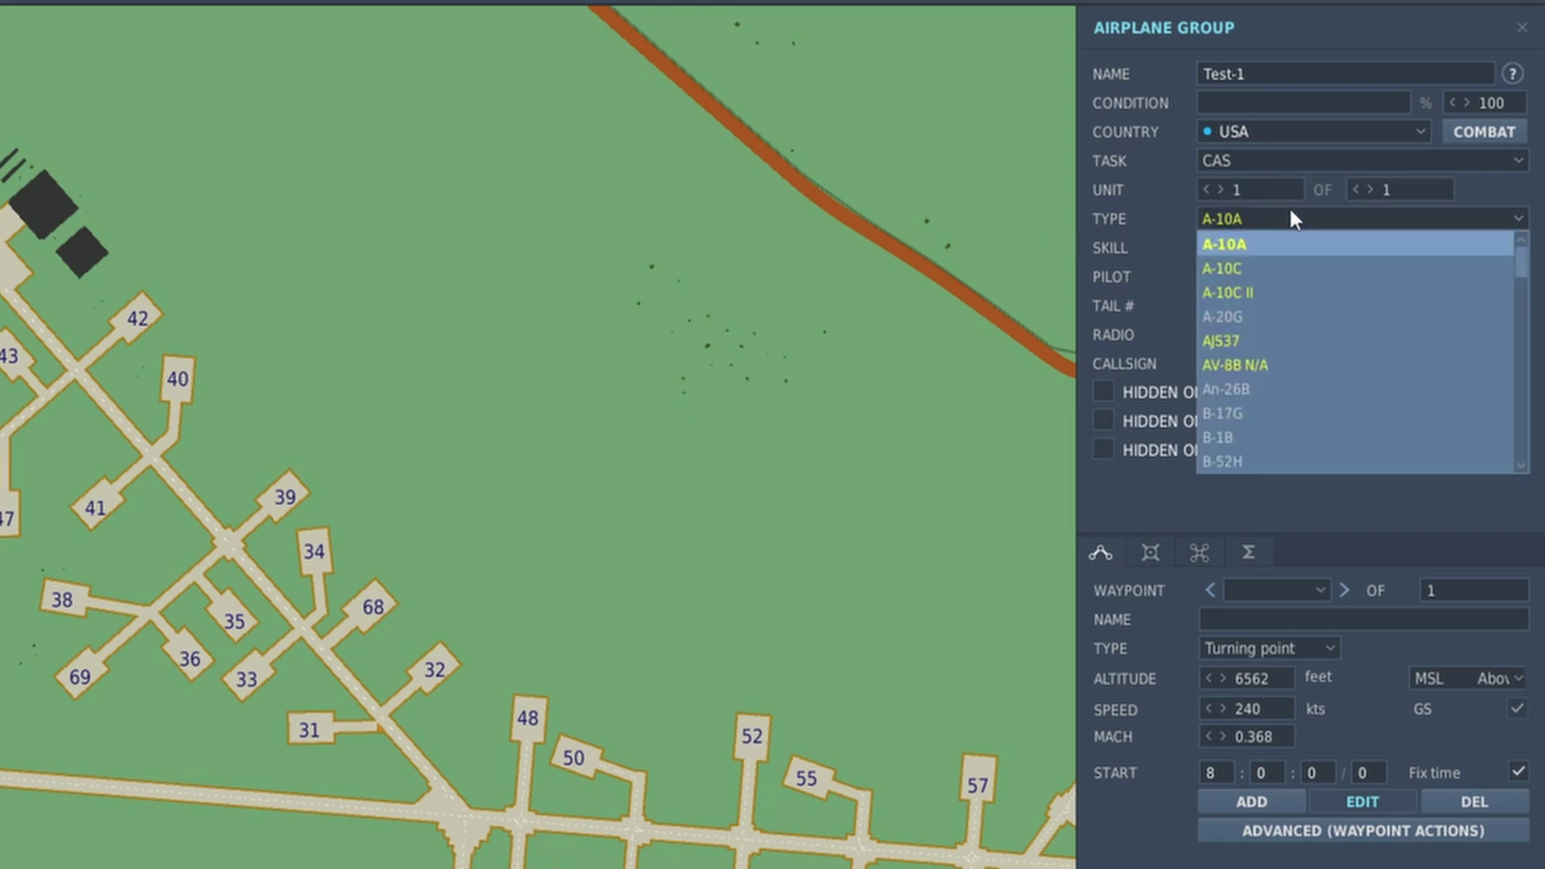
scroll(1272, 288, down, 6)
scroll(1272, 288, up, 3)
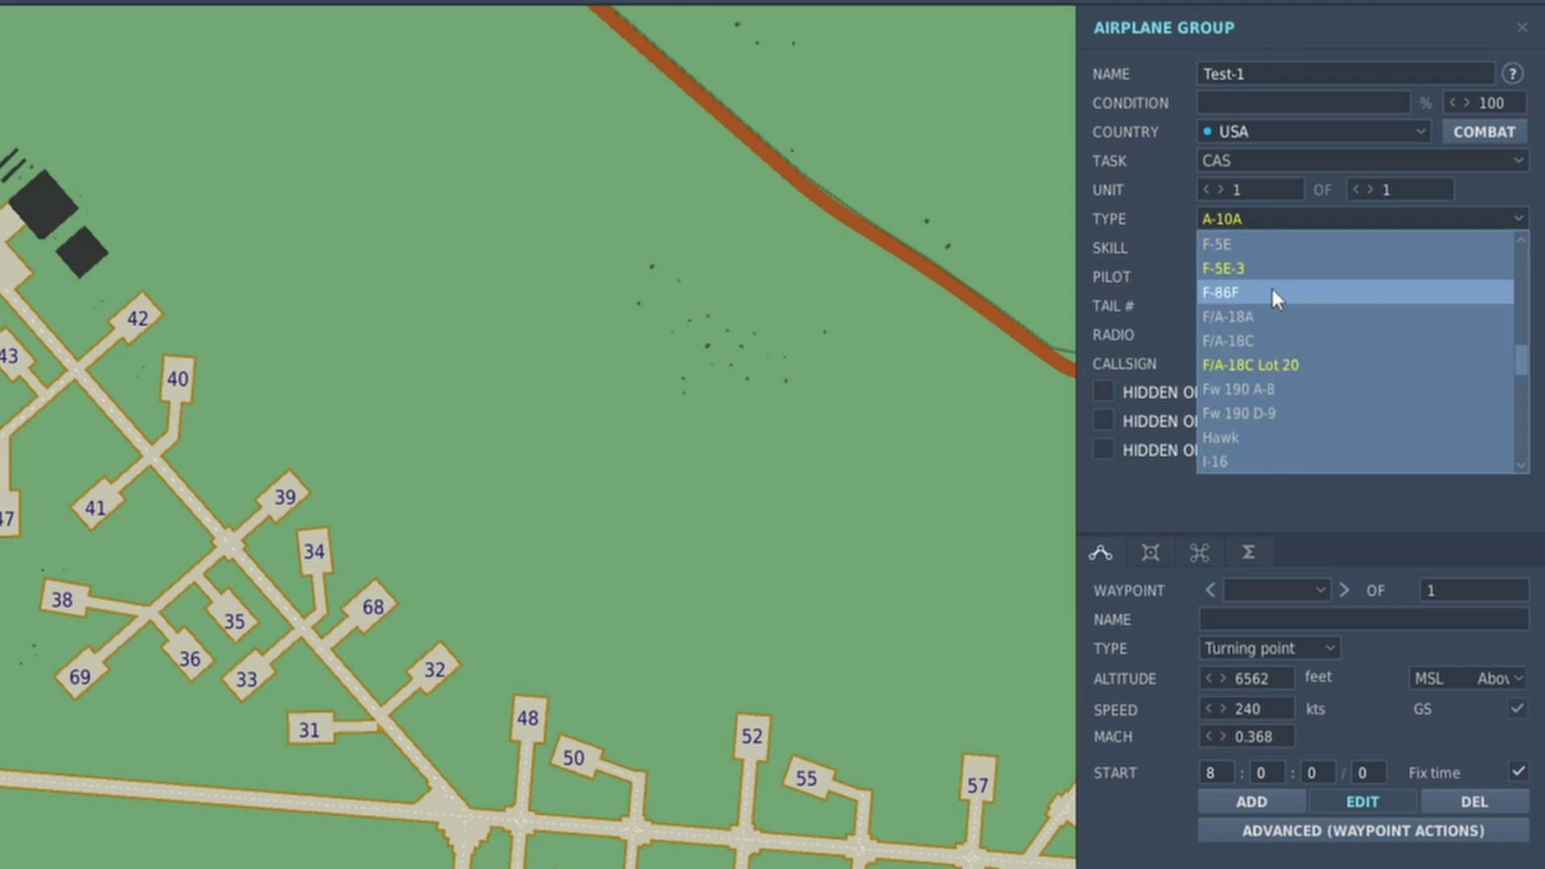
scroll(1272, 291, down, 20)
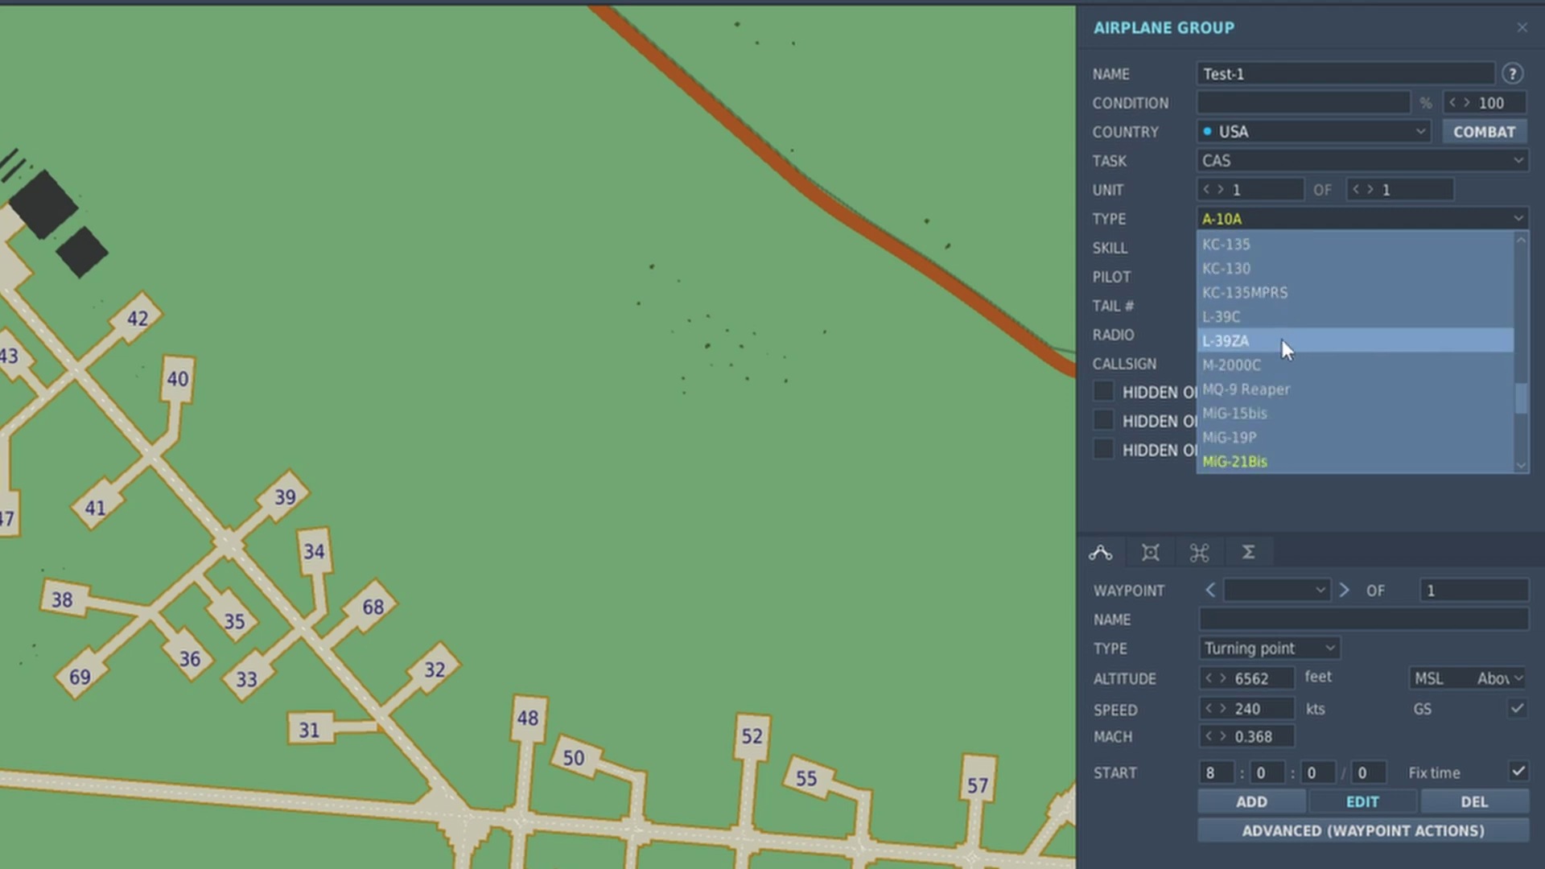
scroll(1287, 321, down, 20)
click(1287, 131)
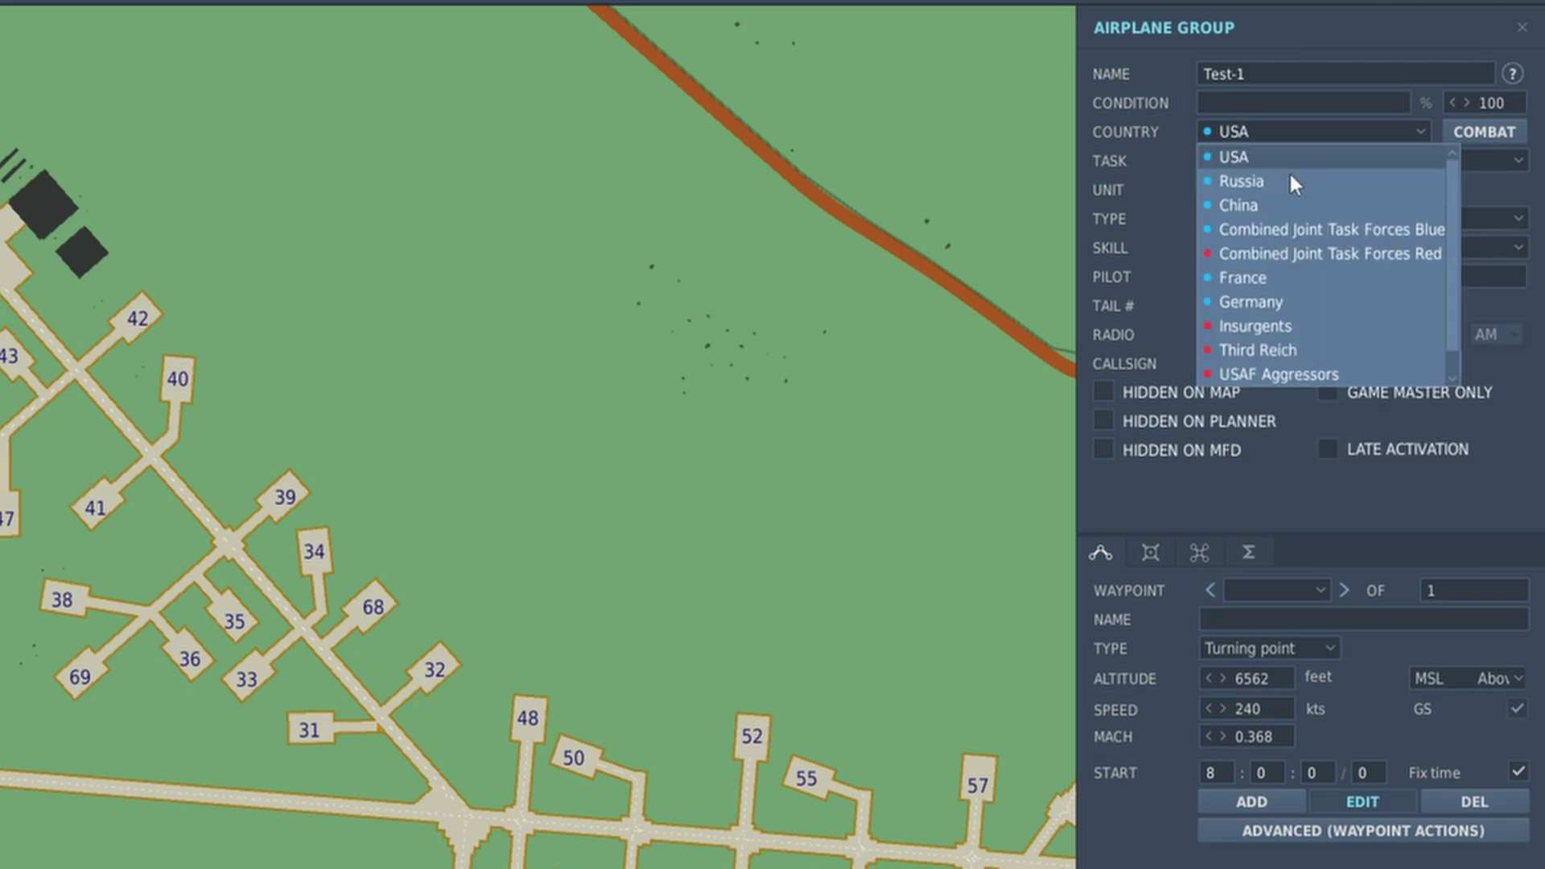
Switch the country to China and back to USA, keeping A-10A, and show the task list.
click(1290, 204)
click(1271, 215)
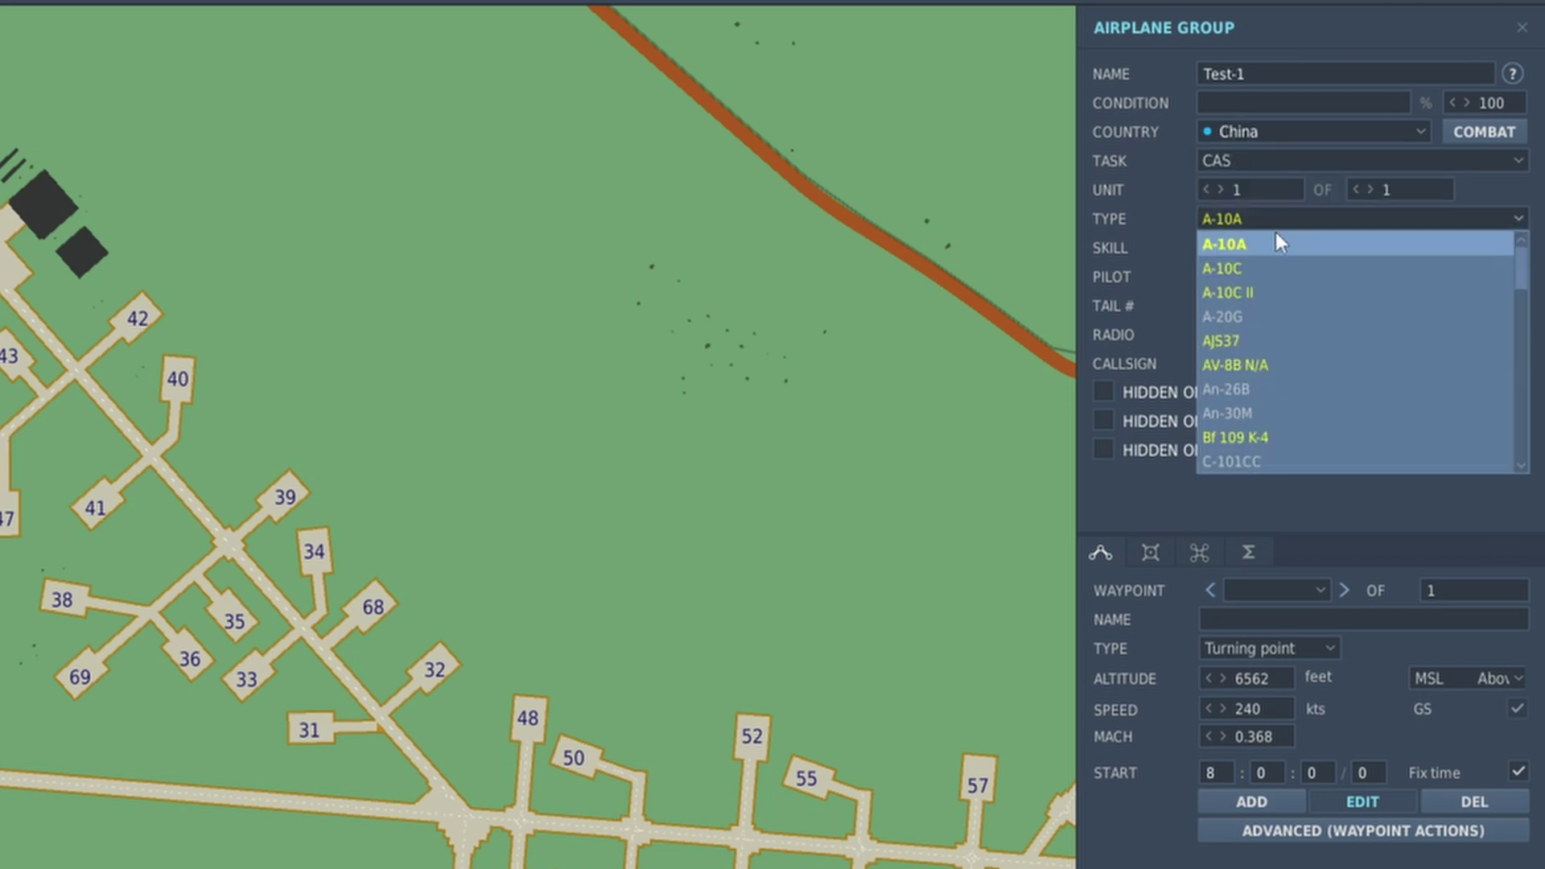
scroll(1279, 266, down, 15)
scroll(1279, 354, down, 3)
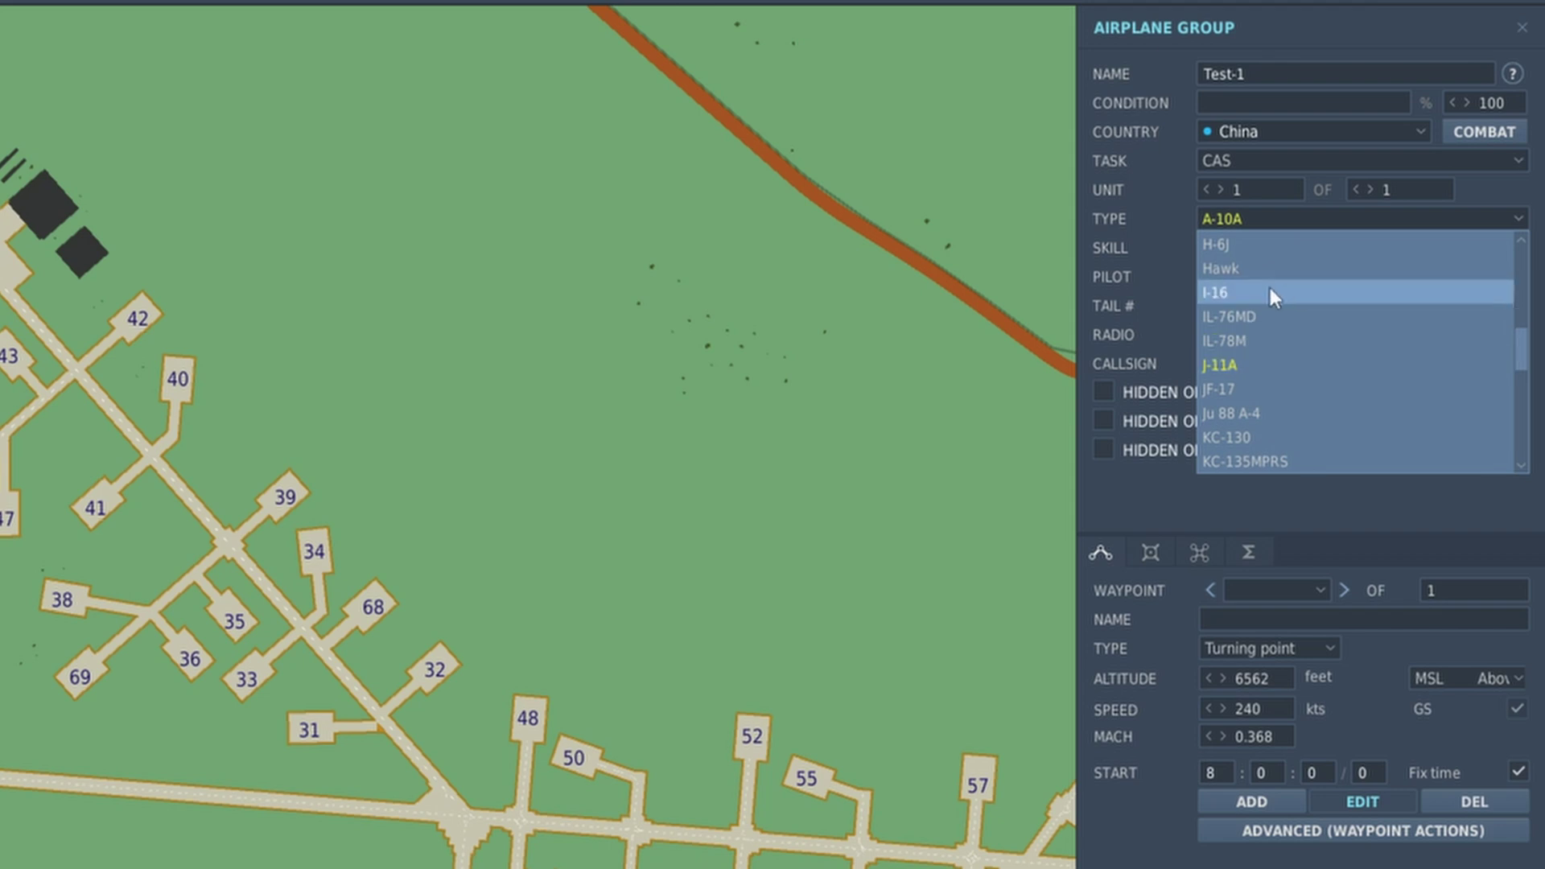
click(1211, 217)
click(1244, 134)
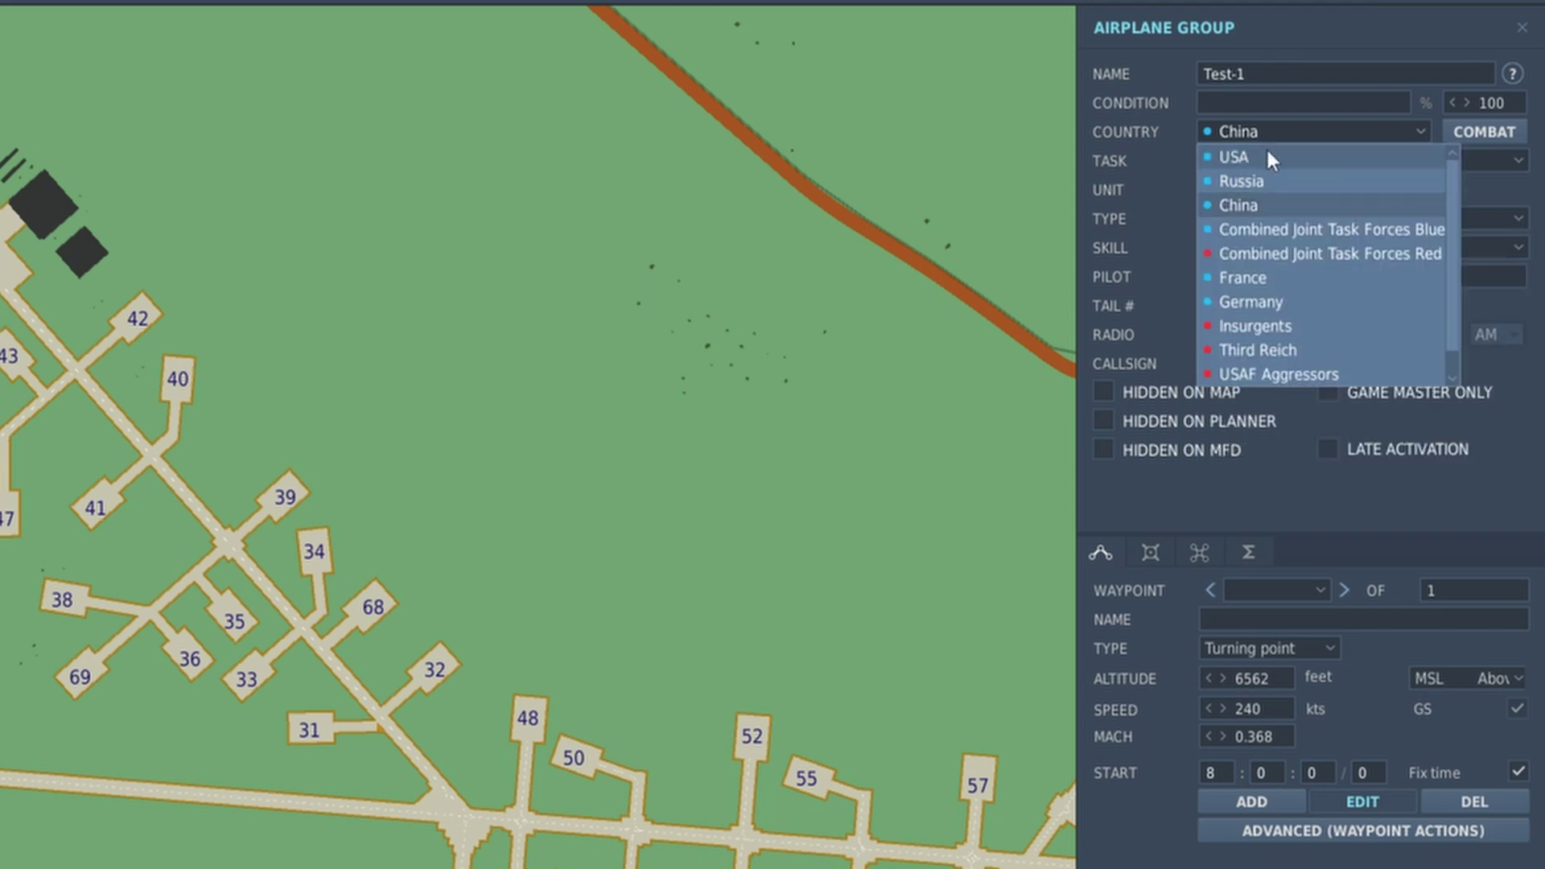
click(1267, 151)
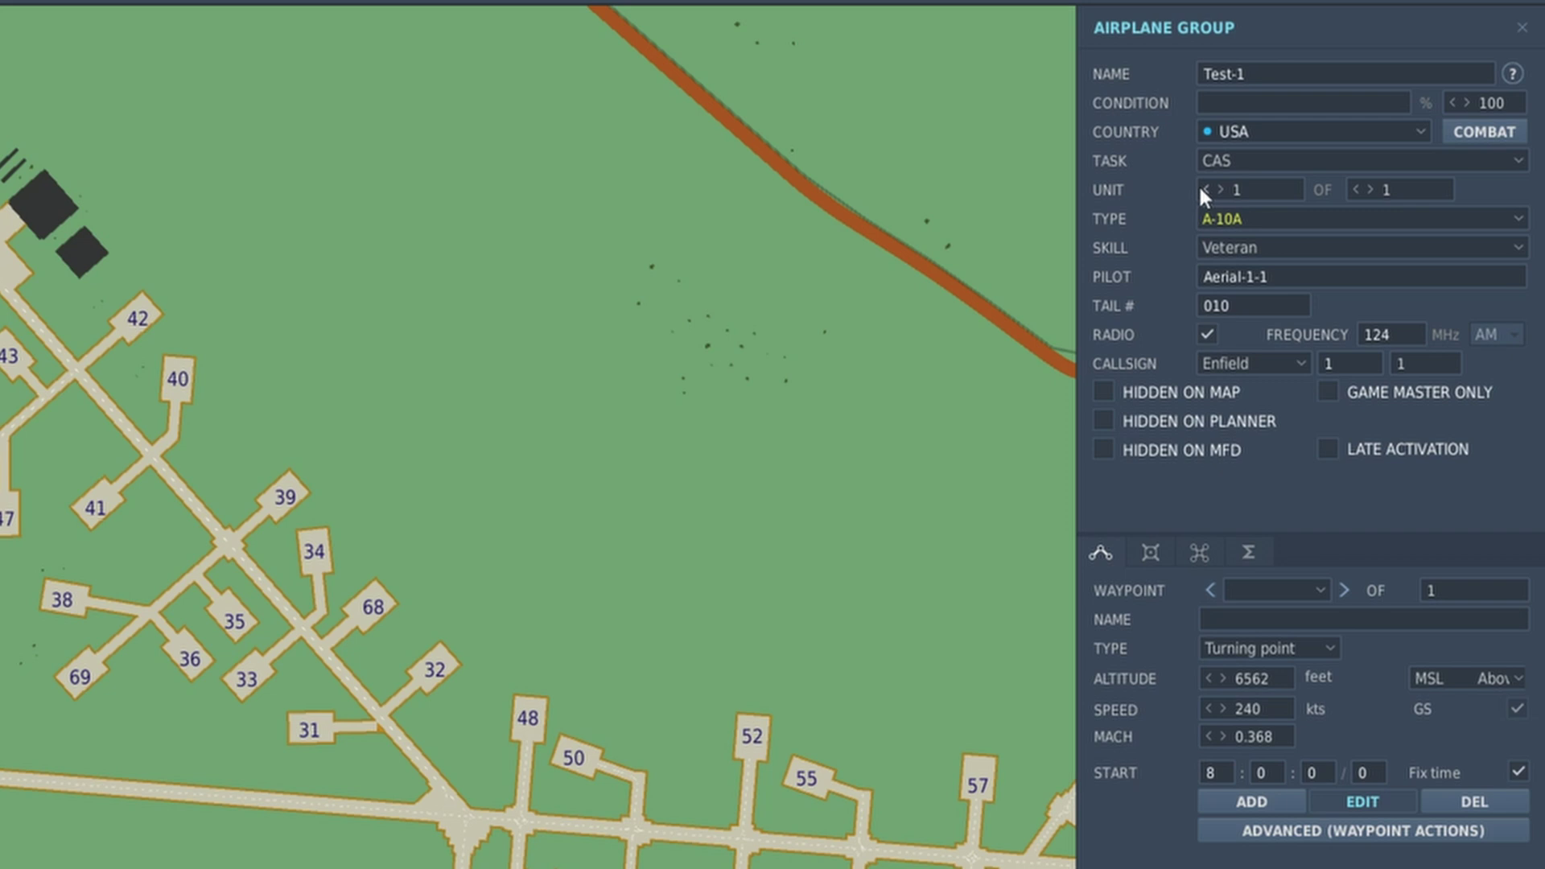
click(1229, 161)
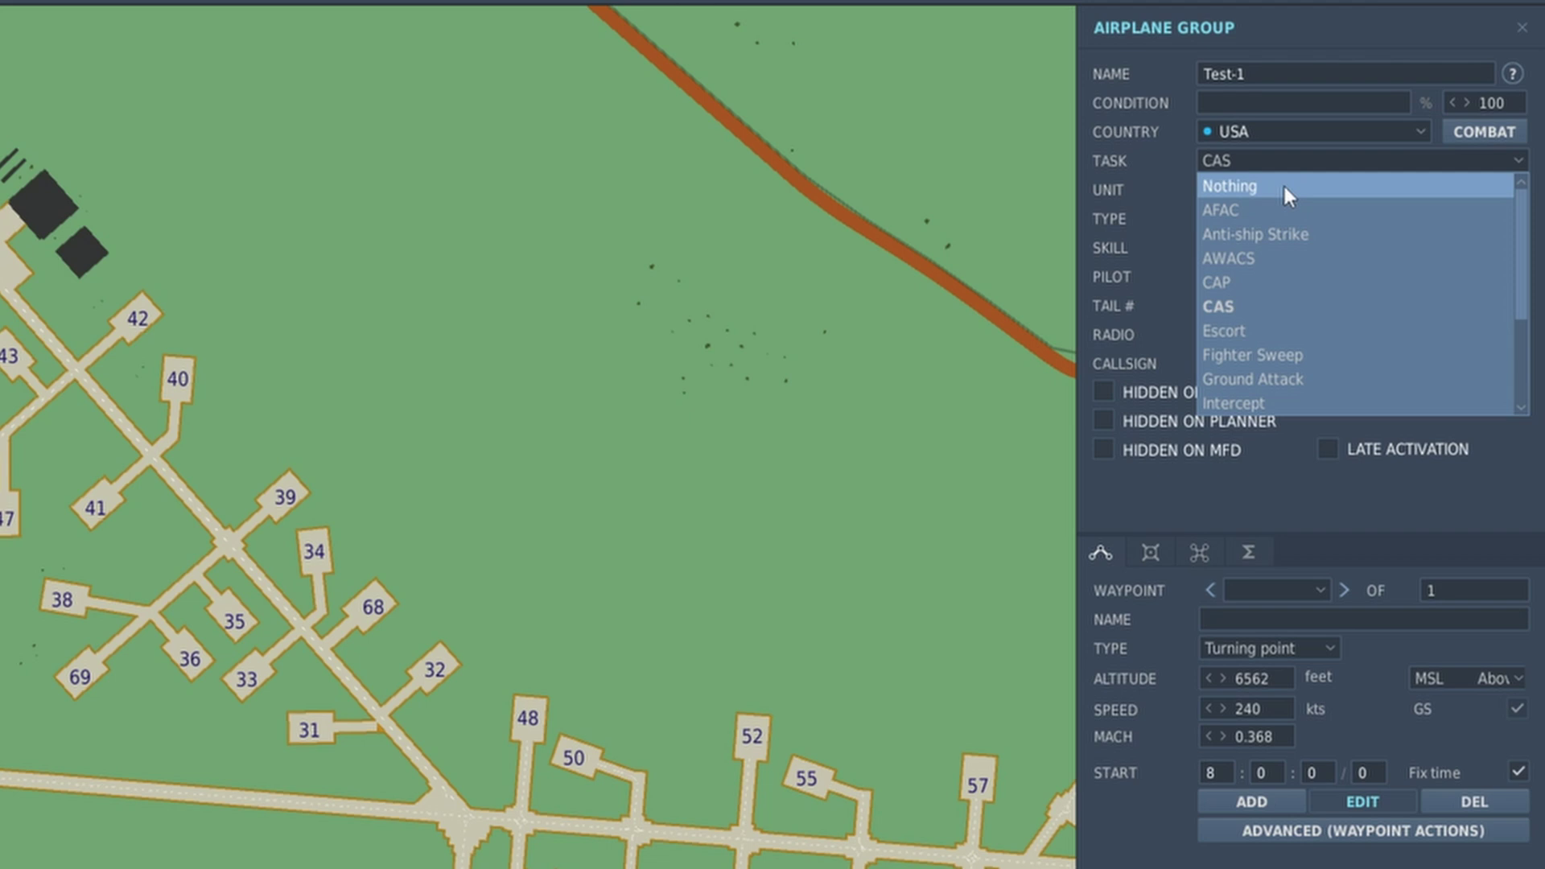
Dismiss the task list with CAS unchanged and reselect Test-1 on the map.
key(Escape)
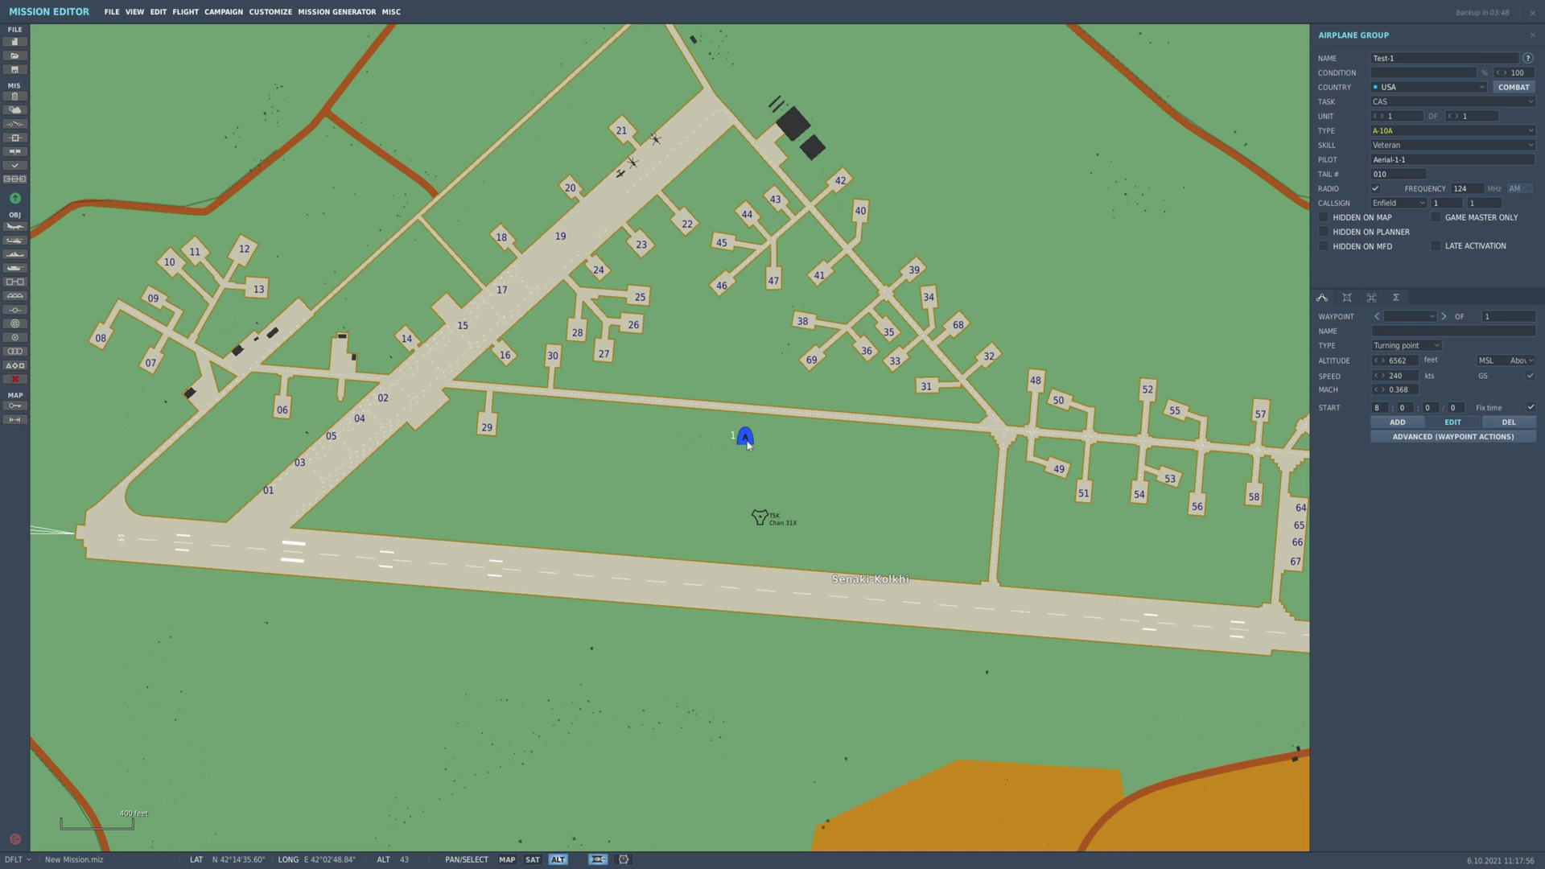
click(746, 440)
Add a second A-10A to Test-1 and step between the two units' settings.
click(1457, 116)
click(1374, 117)
click(1382, 117)
click(1376, 117)
Select the second aircraft on the map and set its skill to Client.
click(768, 462)
click(747, 439)
click(768, 462)
click(745, 437)
click(768, 463)
click(1440, 145)
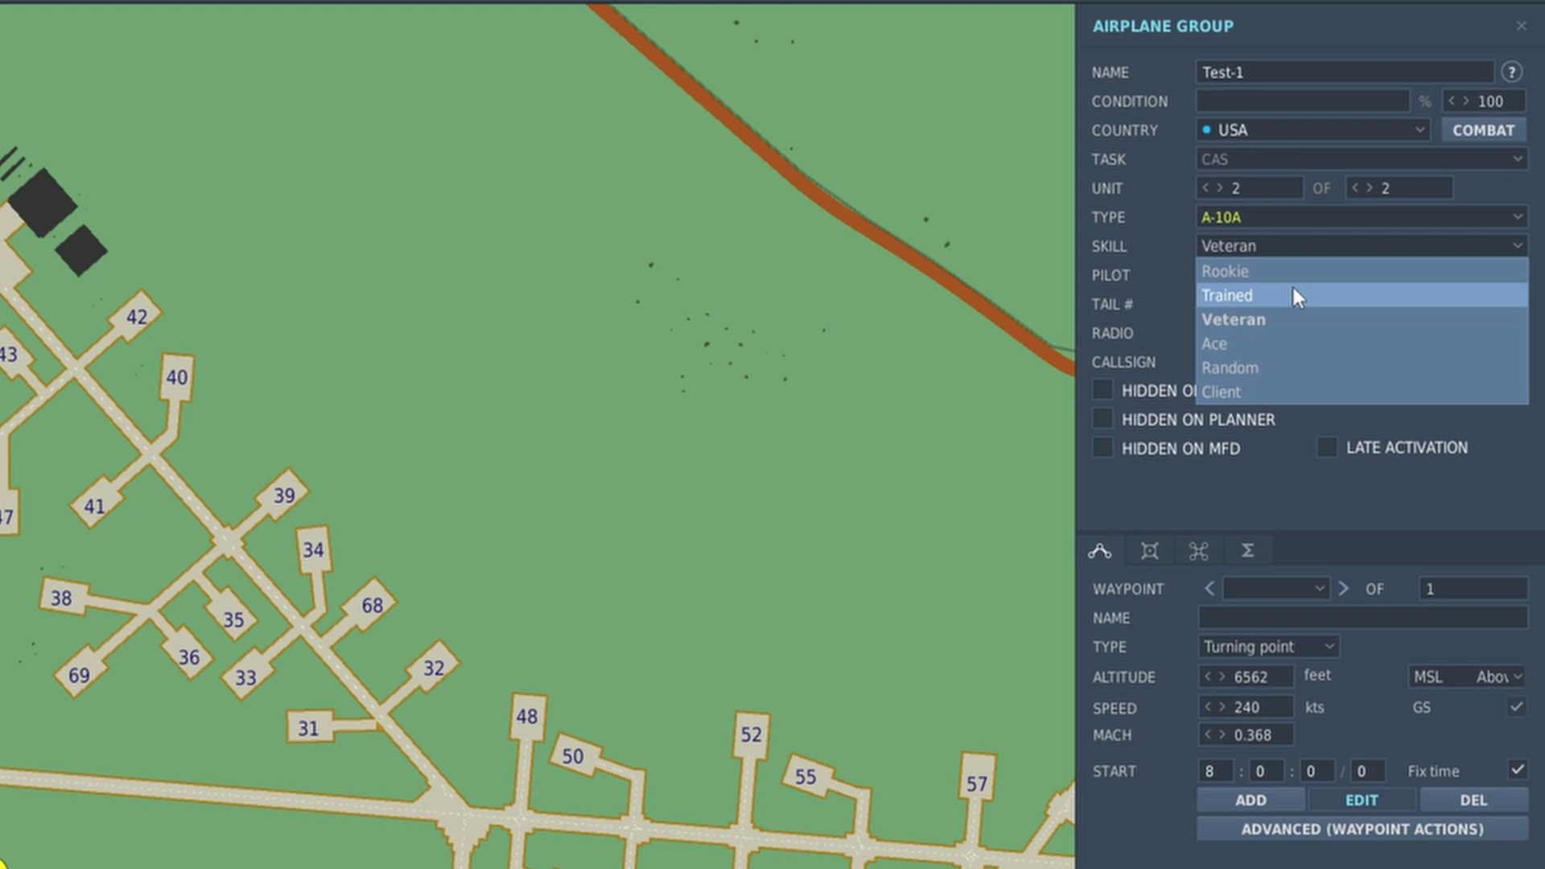
click(1222, 392)
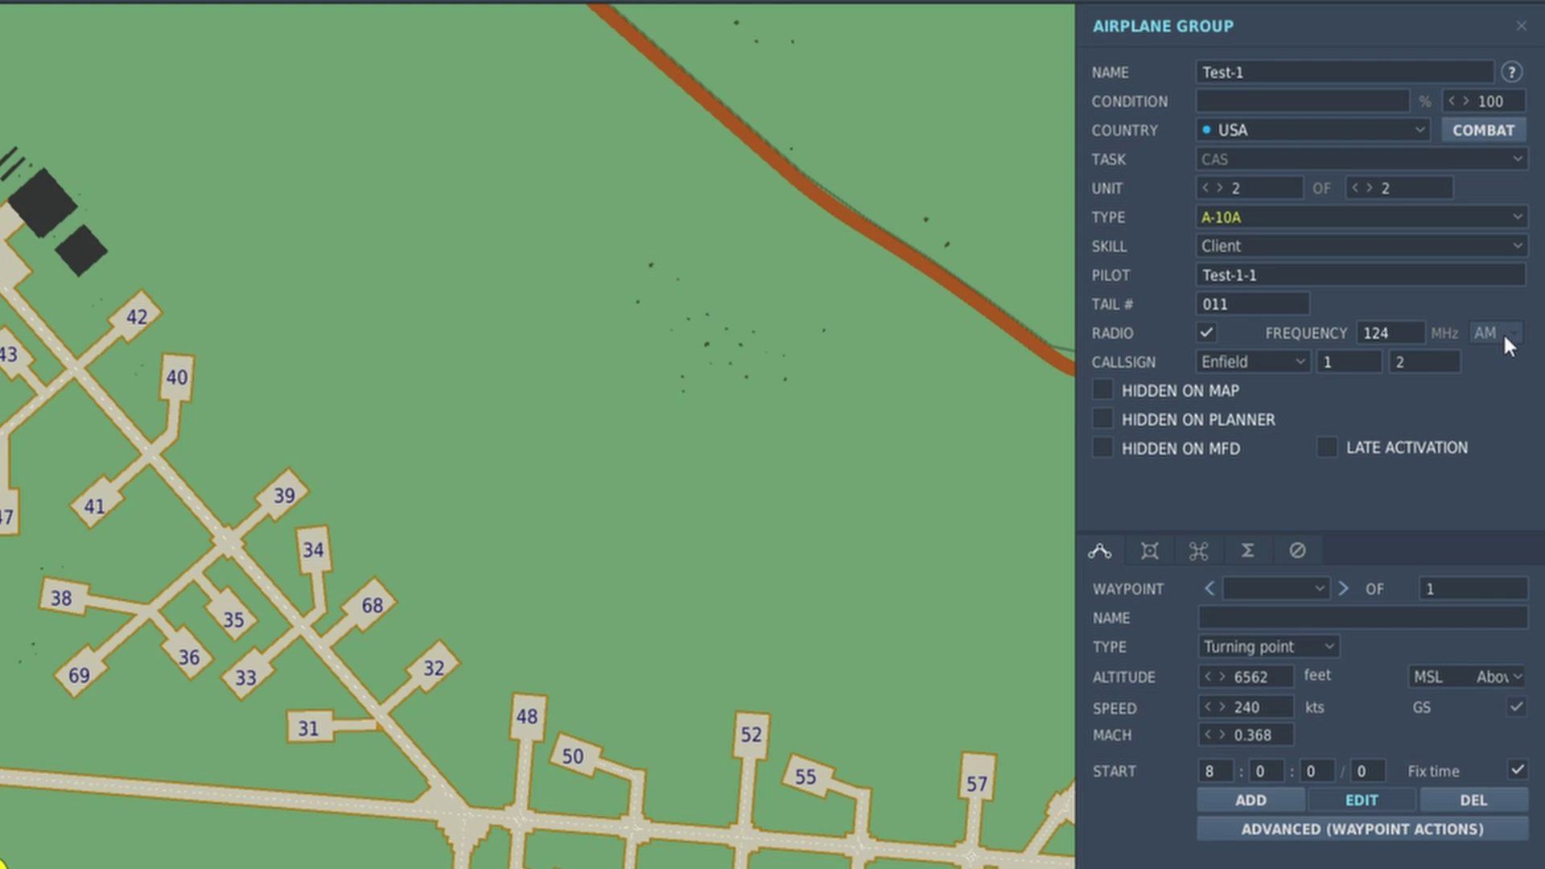
Browse the callsign list and keep Enfield, giving the aircraft Enfield 1 2.
click(1294, 360)
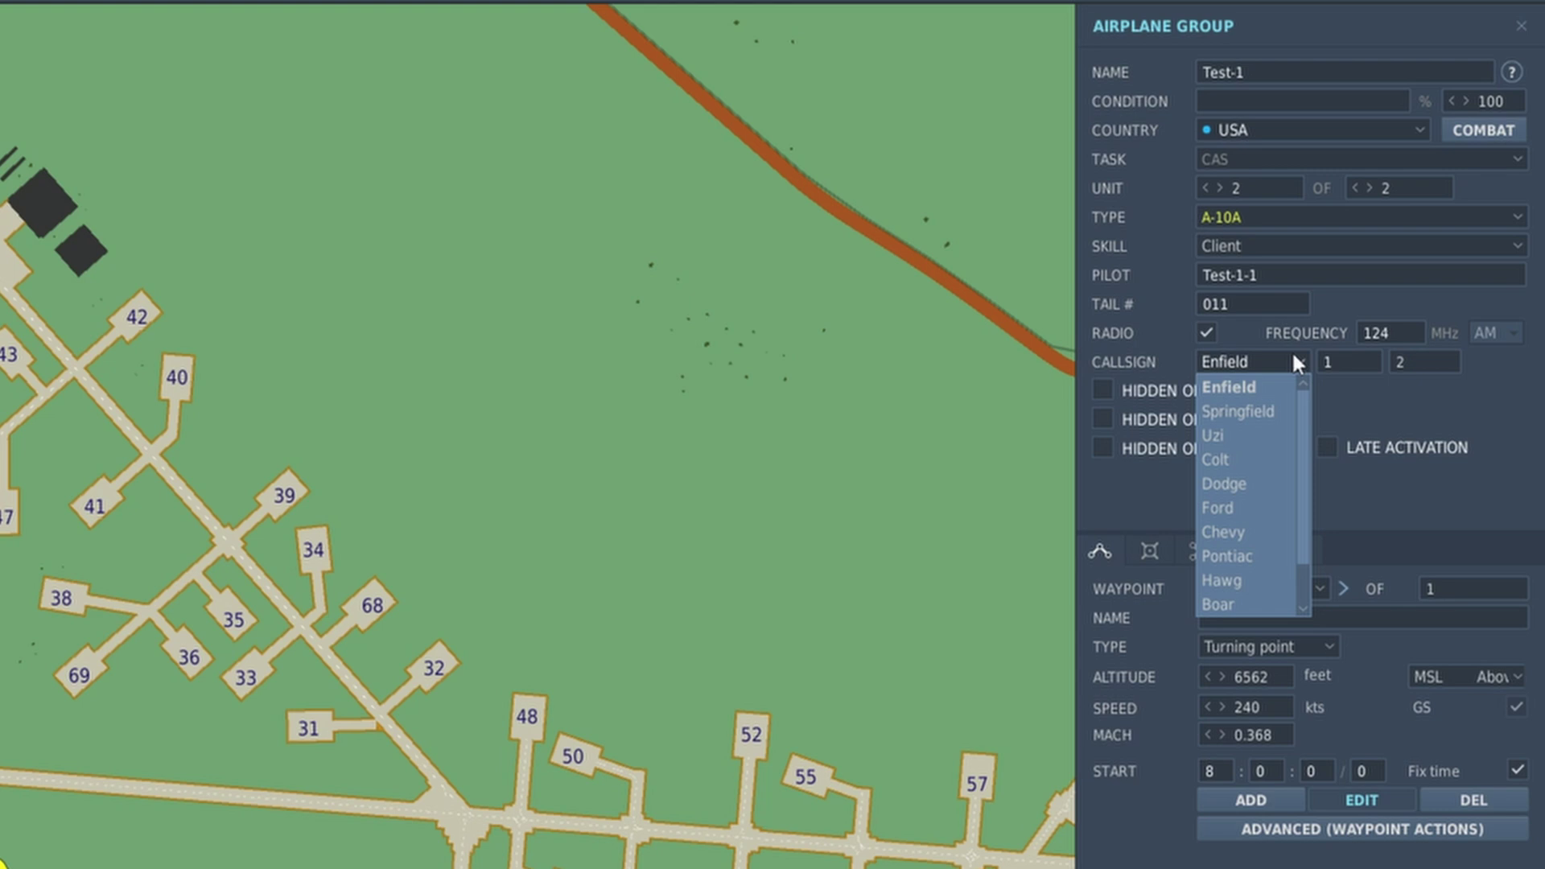
scroll(1262, 497, down, 1)
scroll(1256, 596, up, 1)
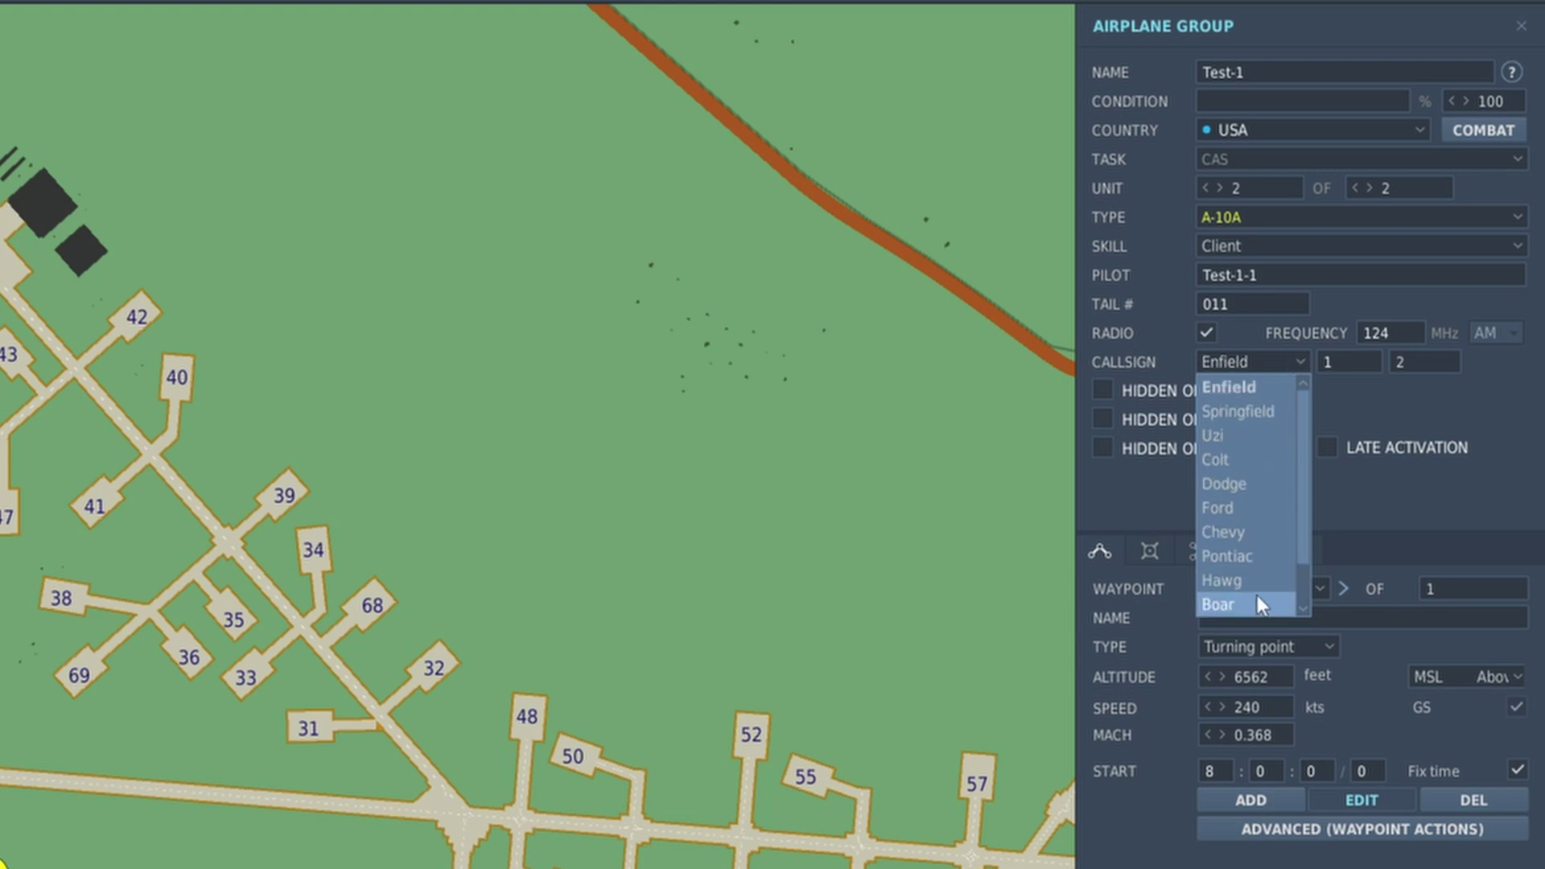
scroll(1255, 595, down, 1)
scroll(1268, 509, up, 1)
click(1360, 362)
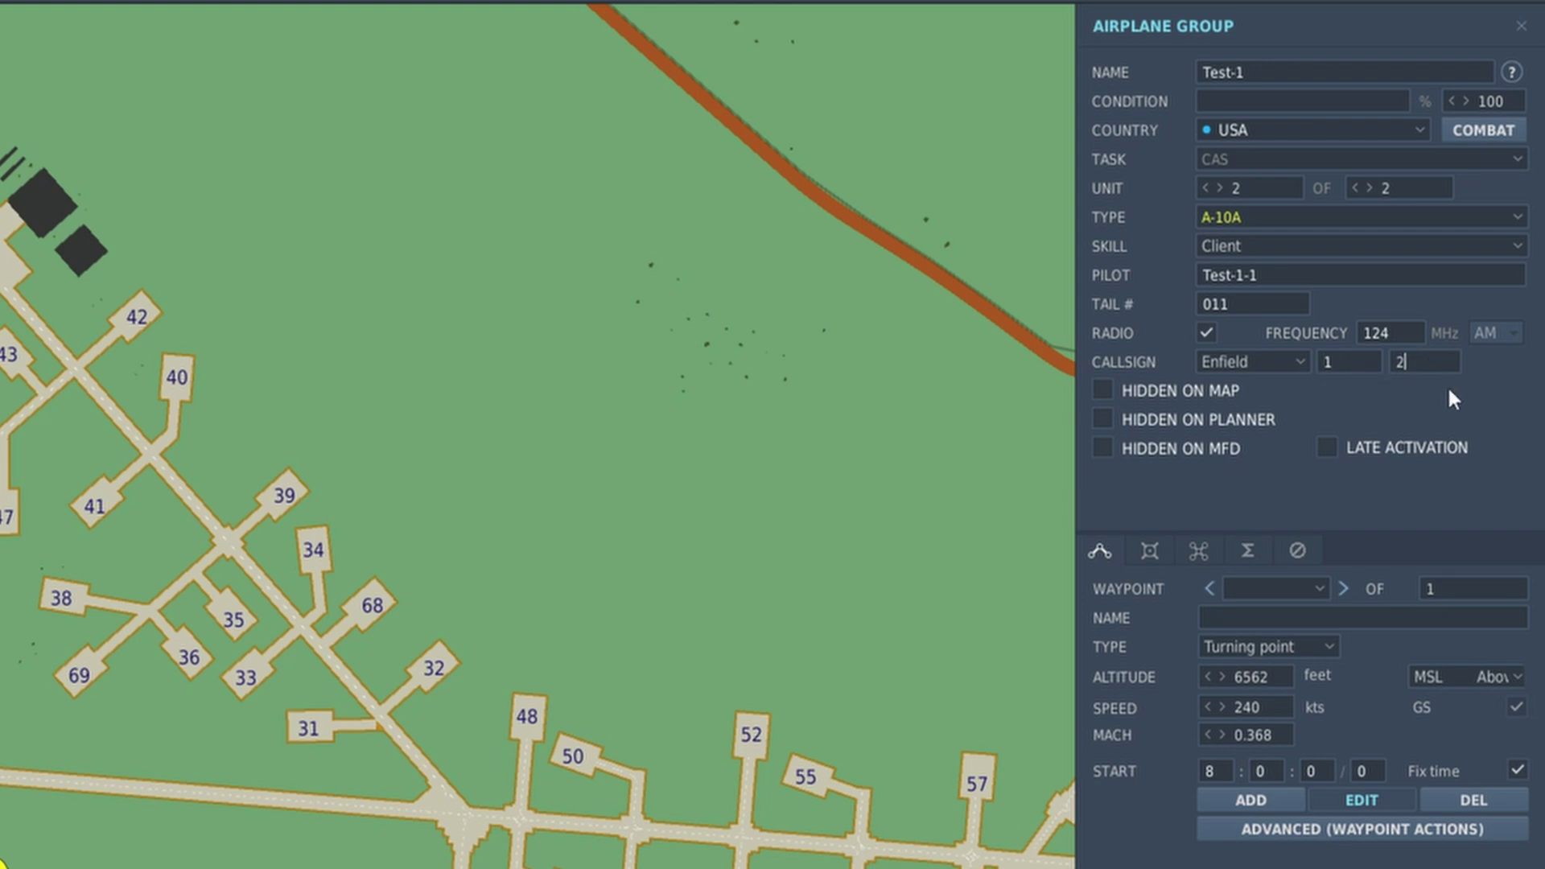
Tick Hidden on Map and Hidden on Planner for Test-1, then select unit 1.
click(1103, 391)
click(1101, 420)
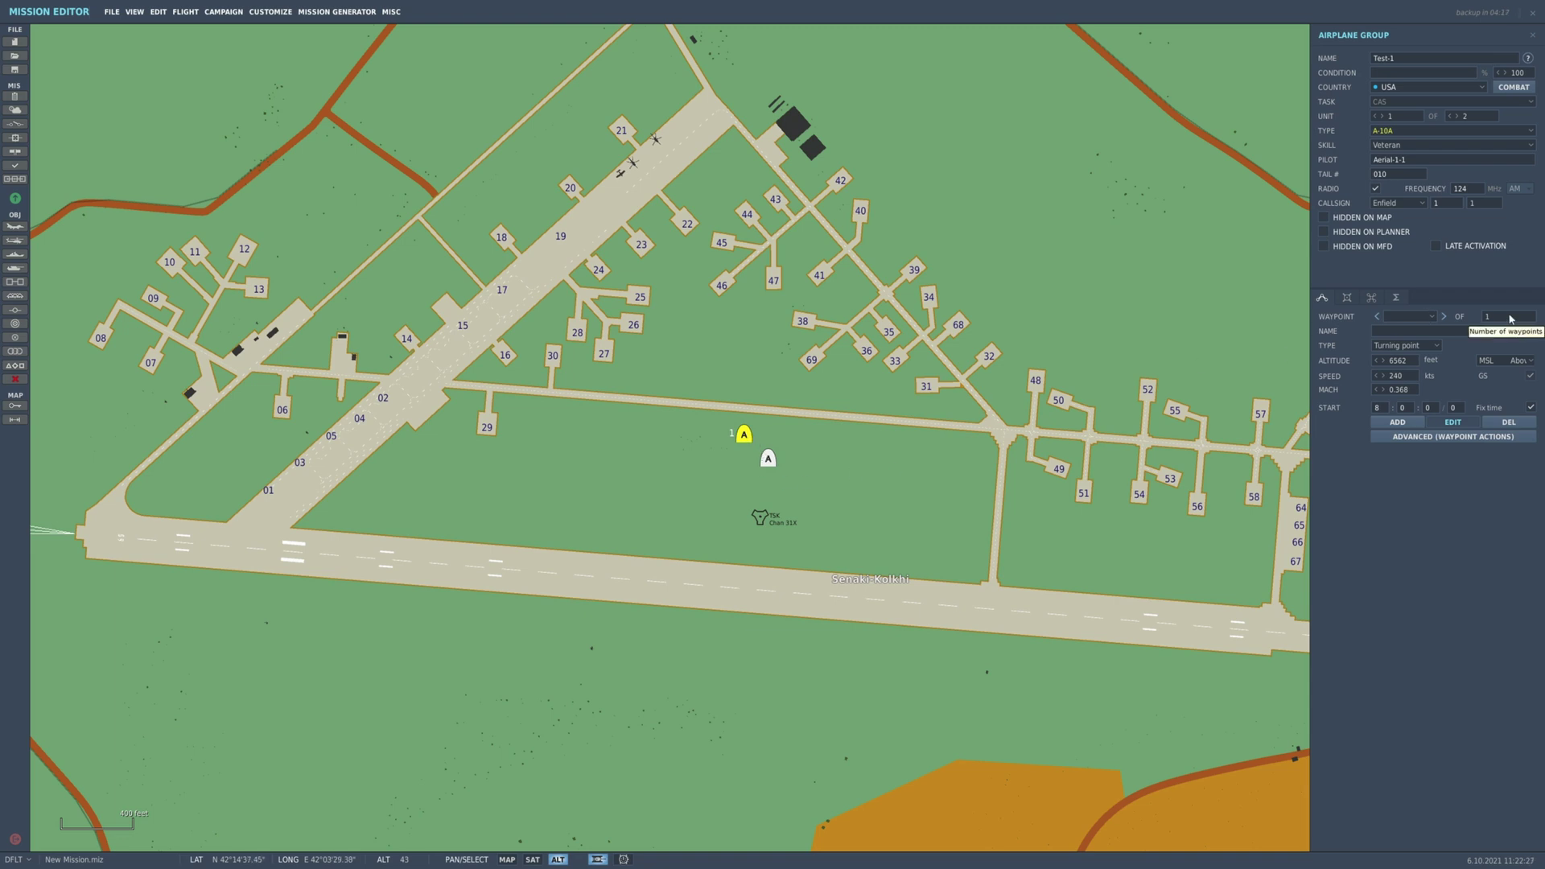
click(1396, 424)
Add a turning-point waypoint north-east of the start, then return to waypoint 0.
scroll(909, 346, down, 2)
click(1026, 151)
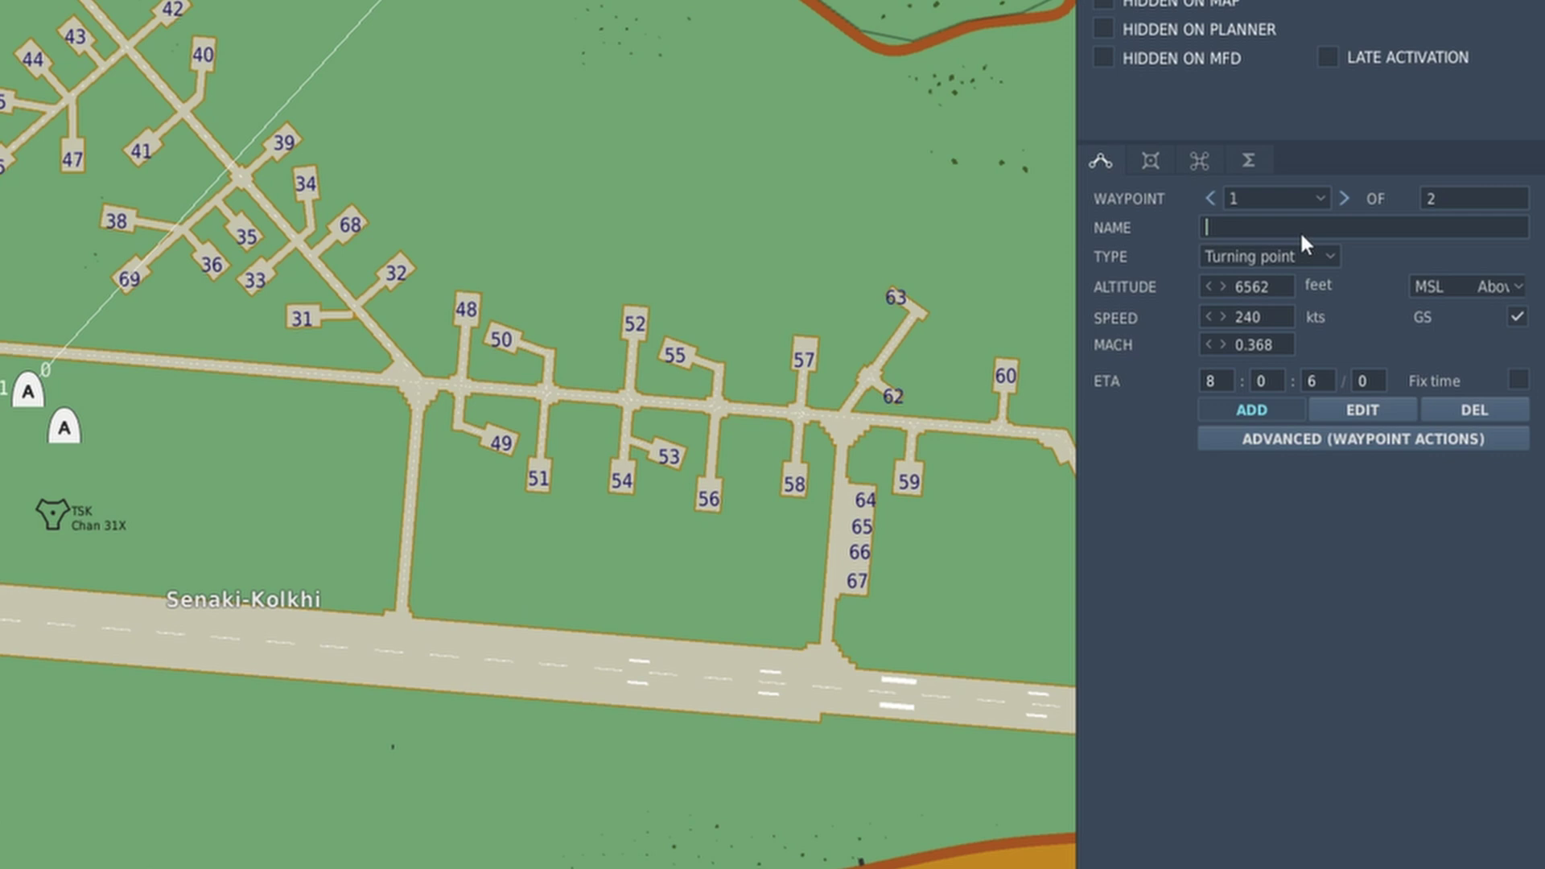
click(1284, 258)
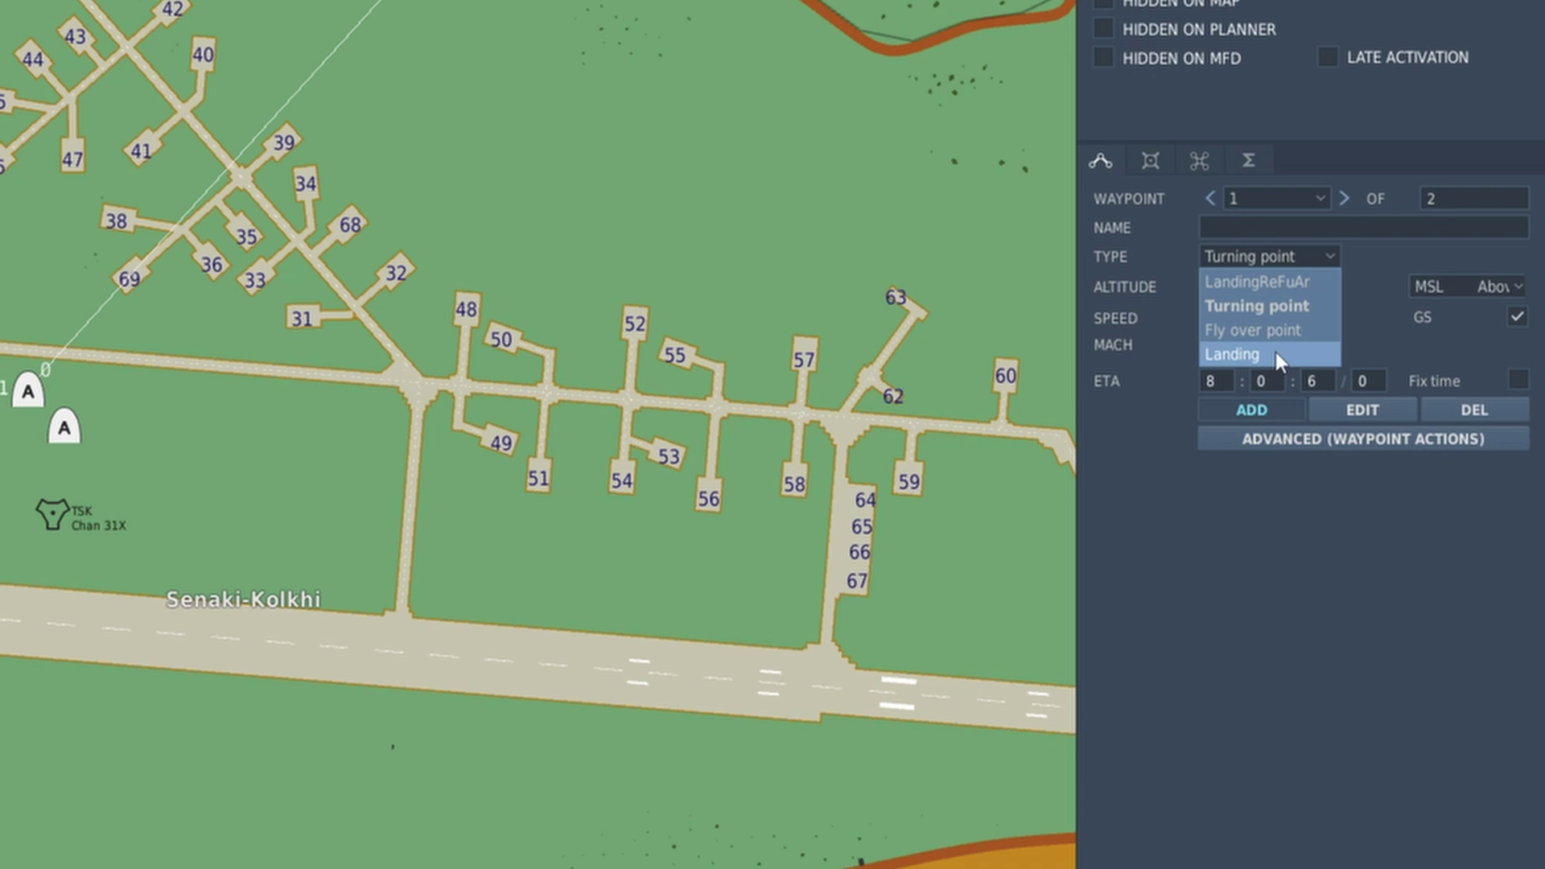
click(1235, 474)
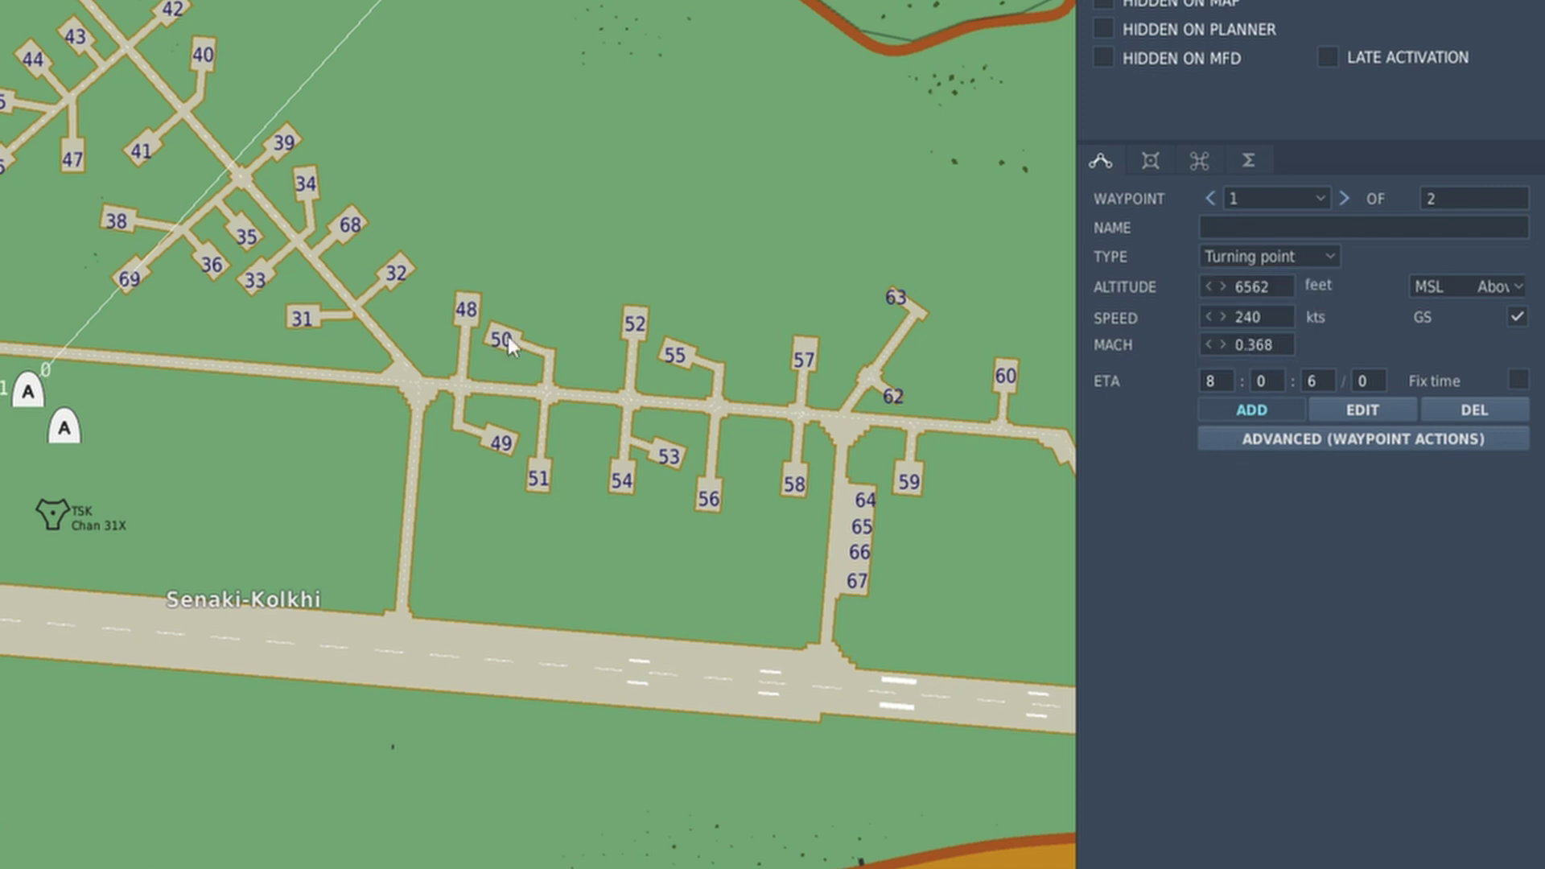
click(1213, 198)
Set the first waypoint to Takeoff from runway and pan to the runway's east end.
click(1265, 256)
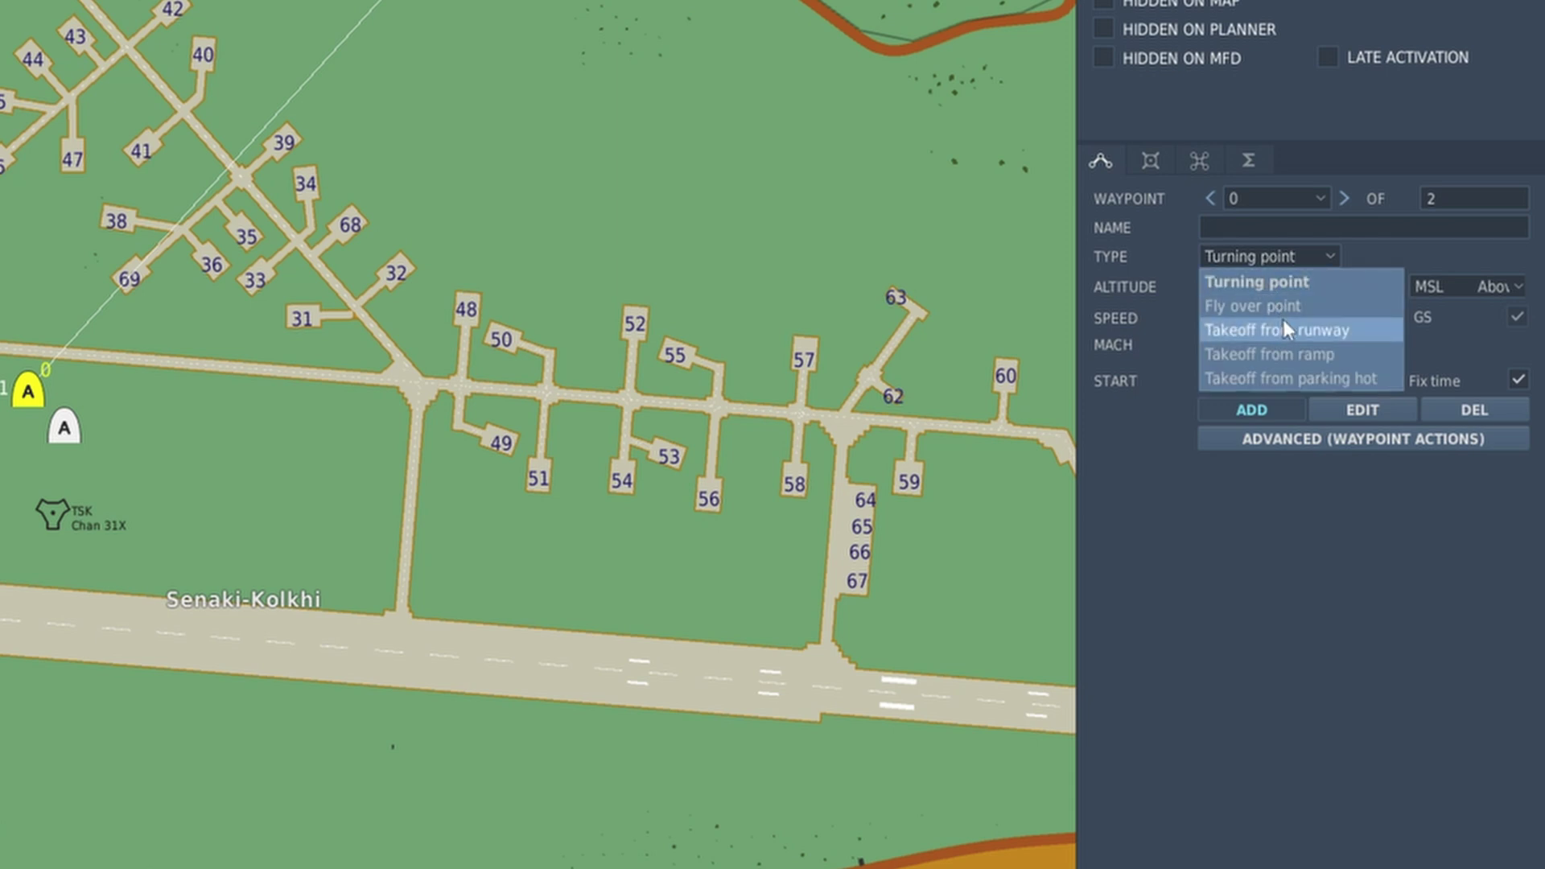
click(1335, 335)
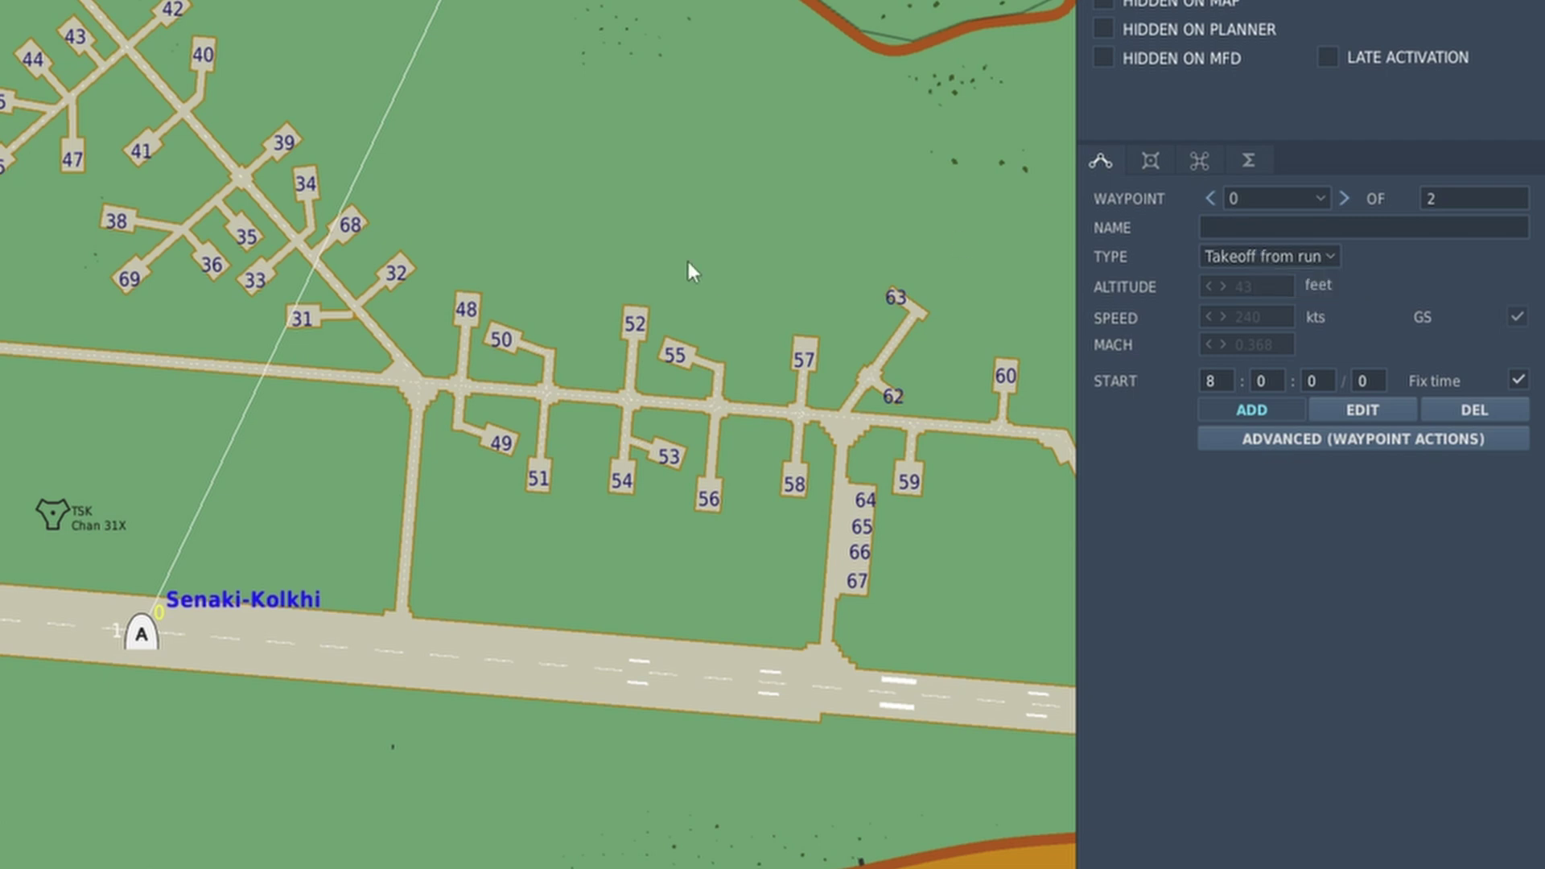
drag(640, 236, 418, 217)
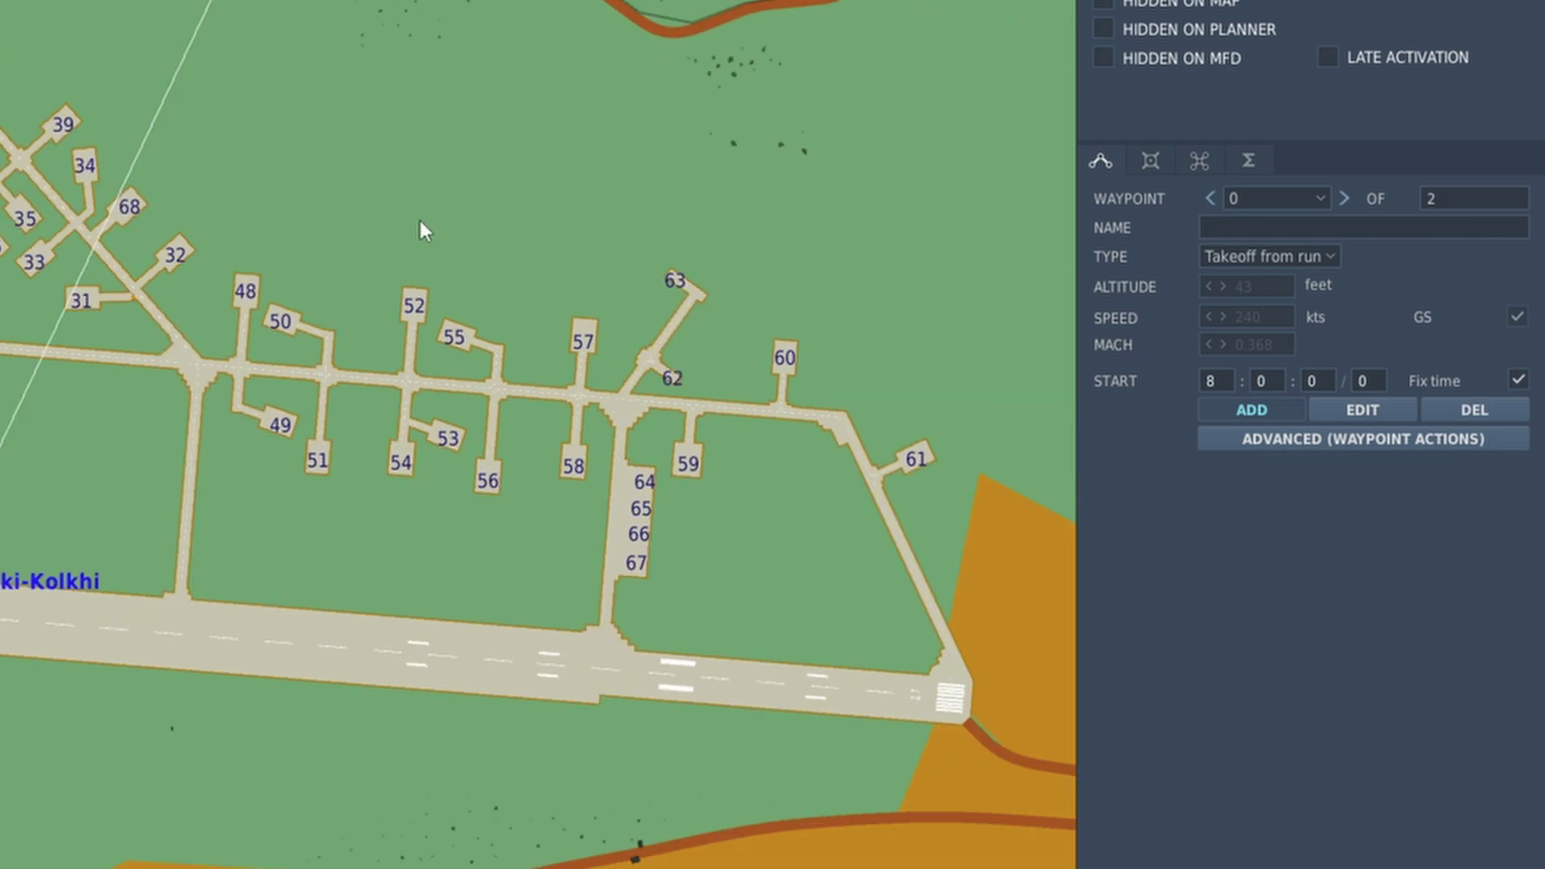
click(420, 223)
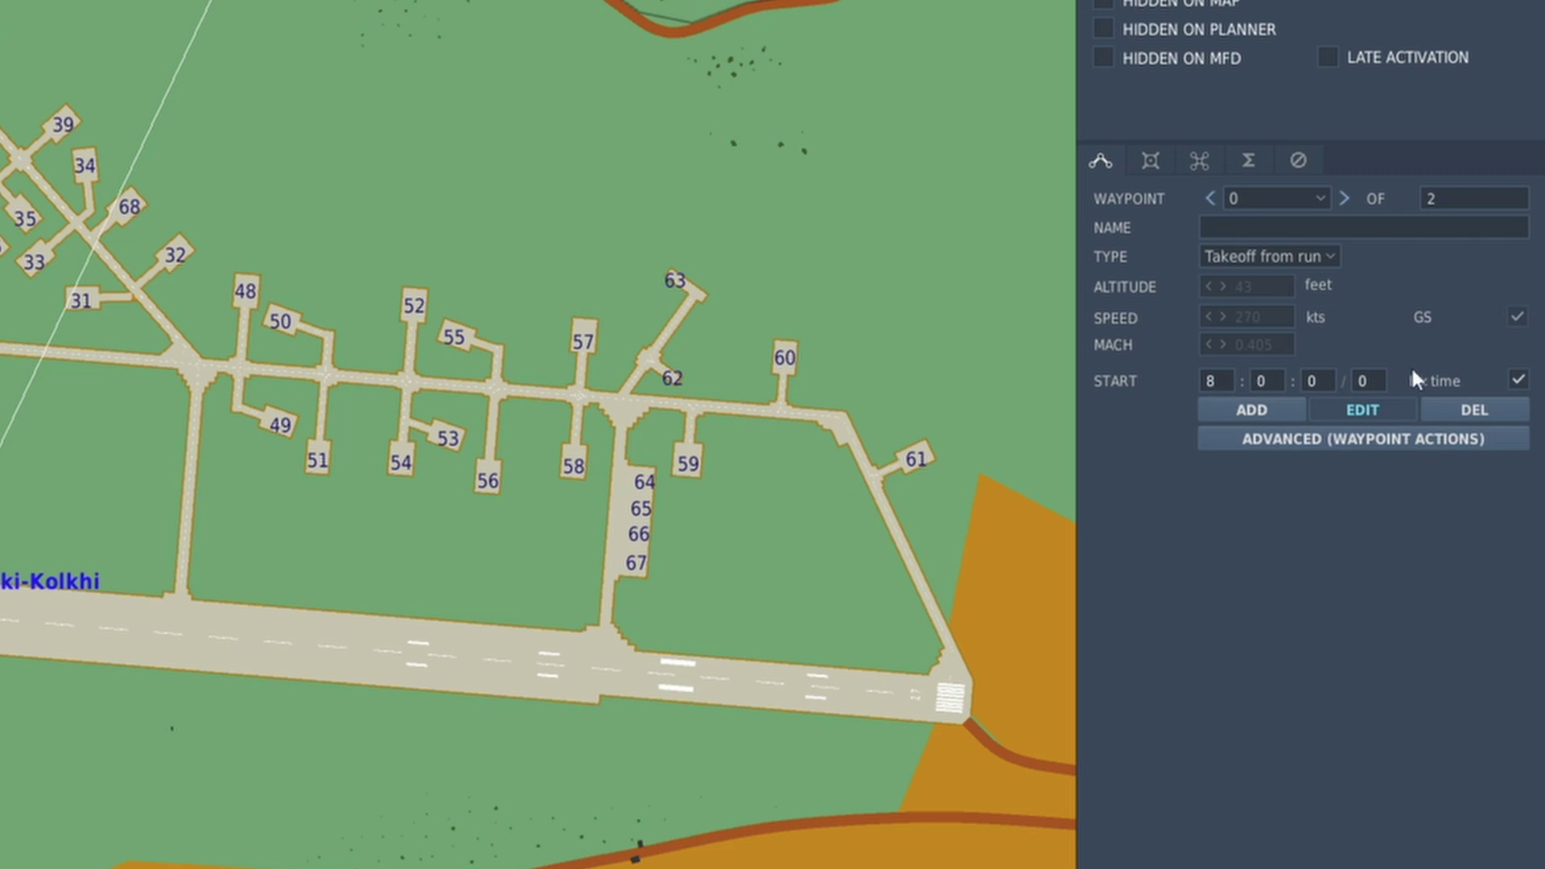
Change the first waypoint to Takeoff from parking, placing the flight on PRK 33.
click(1265, 258)
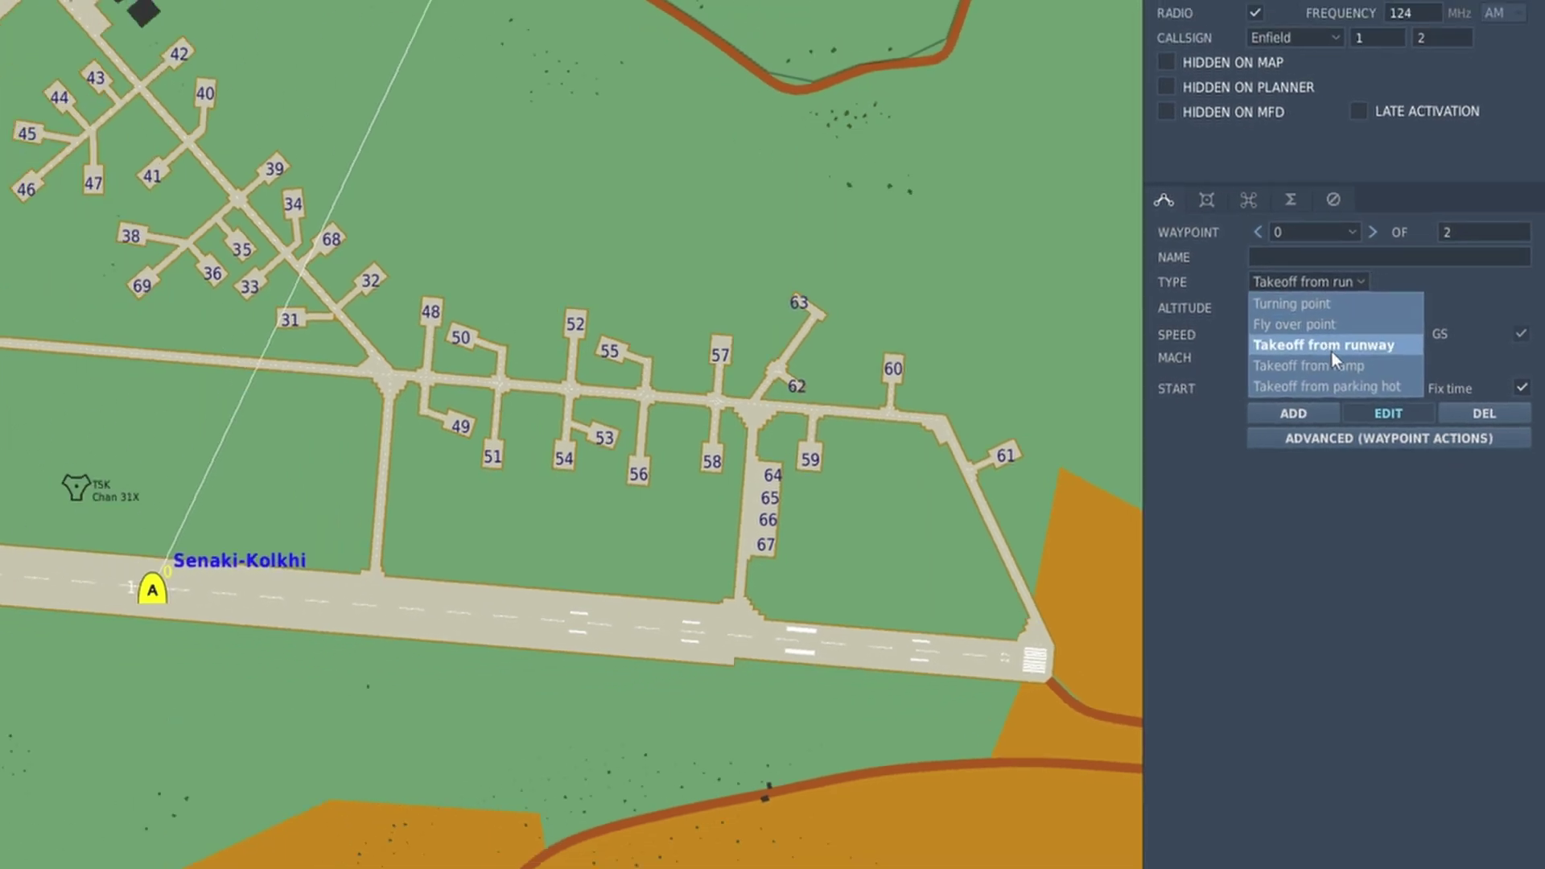
click(1326, 386)
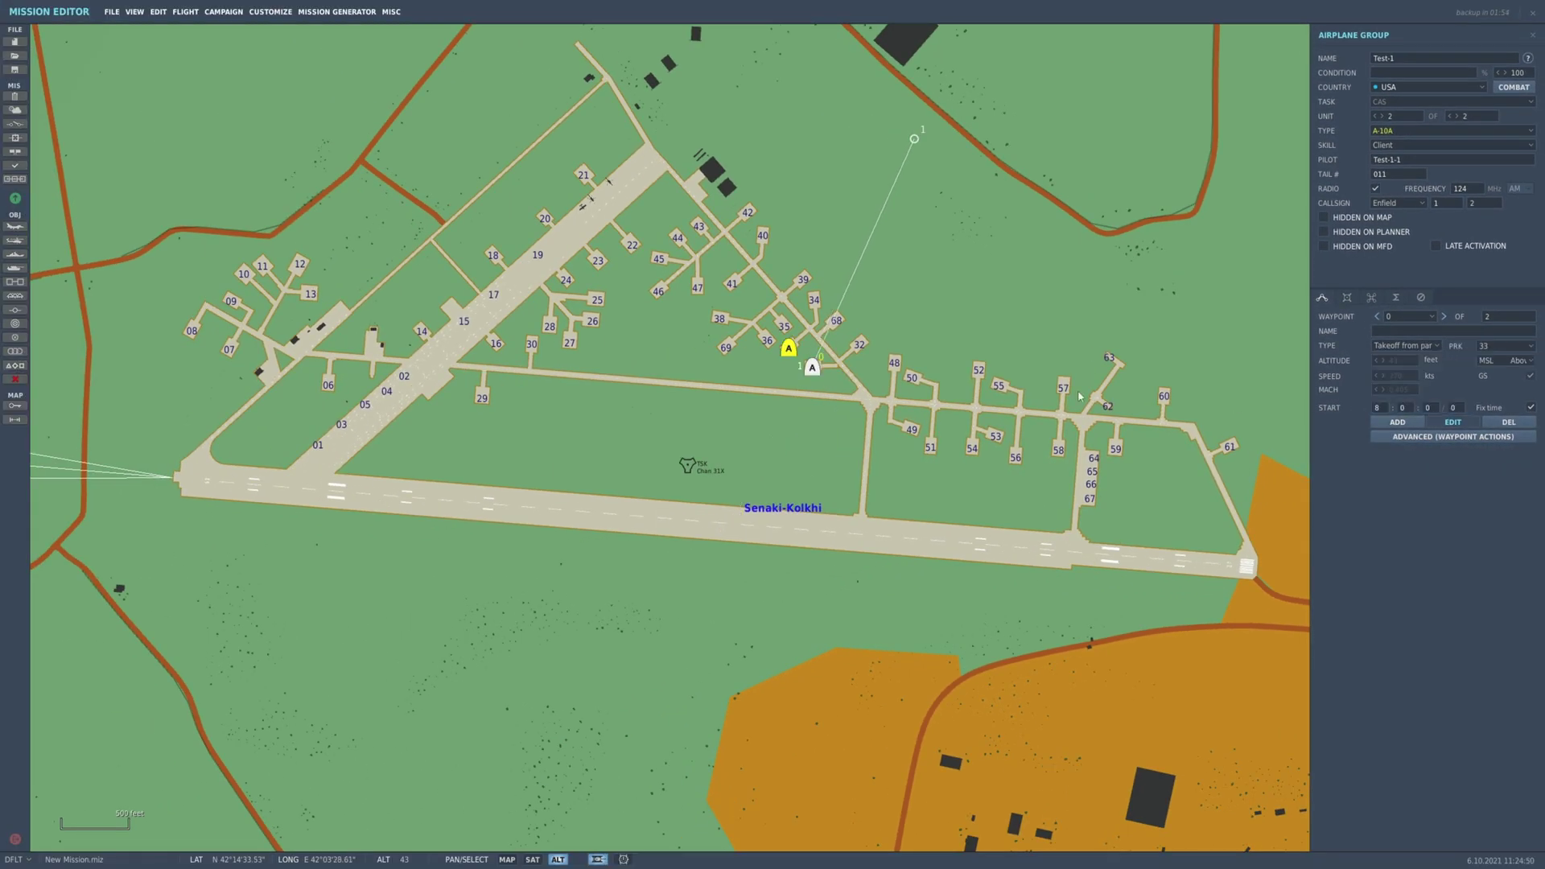
scroll(837, 362, up, 5)
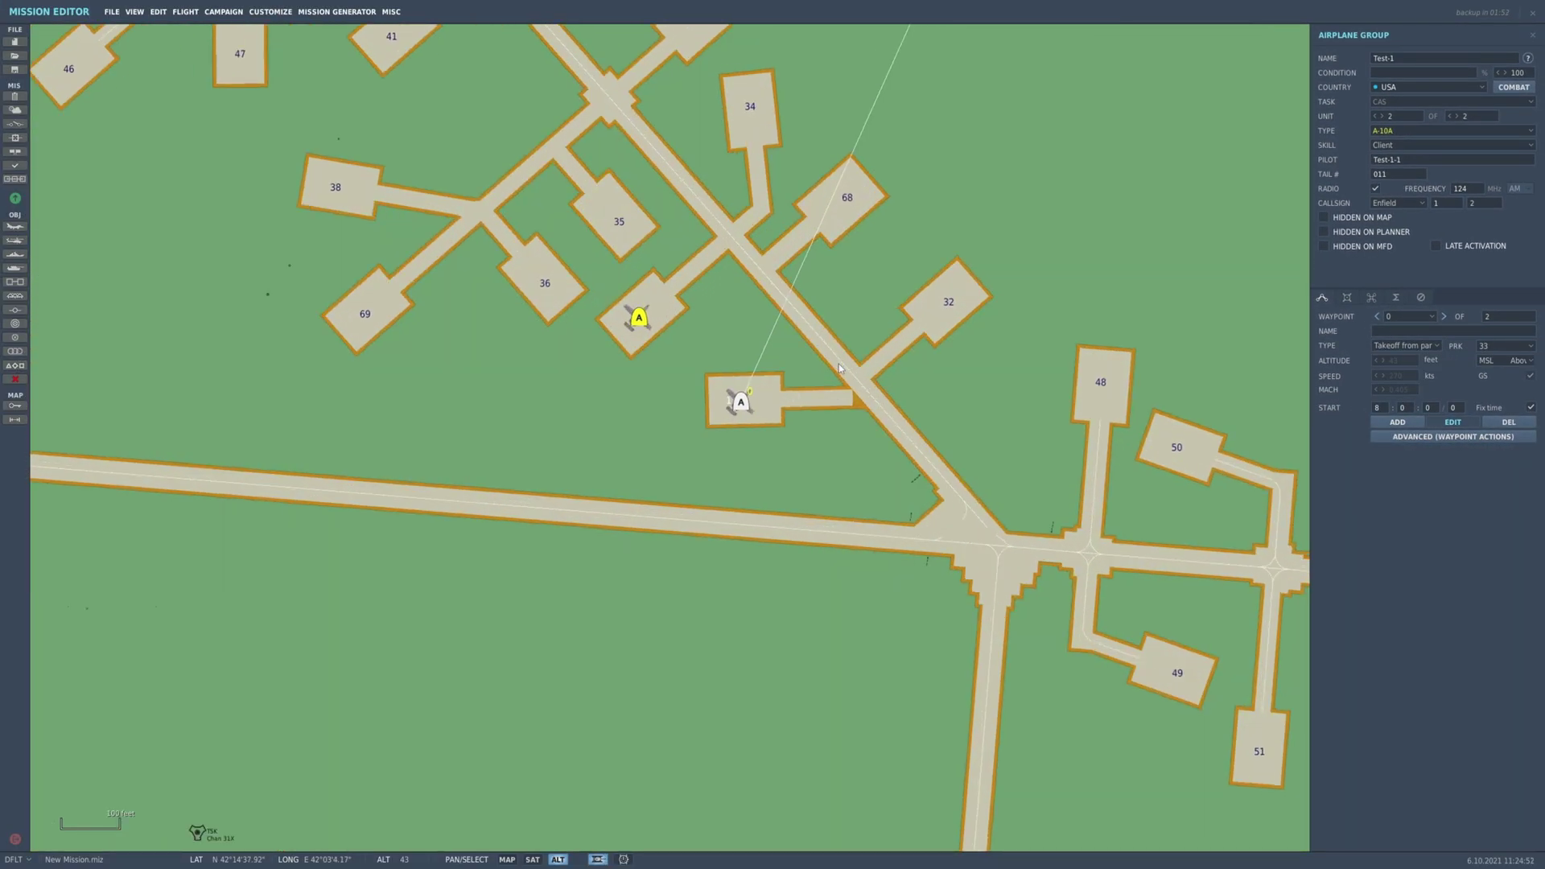
scroll(838, 368, up, 2)
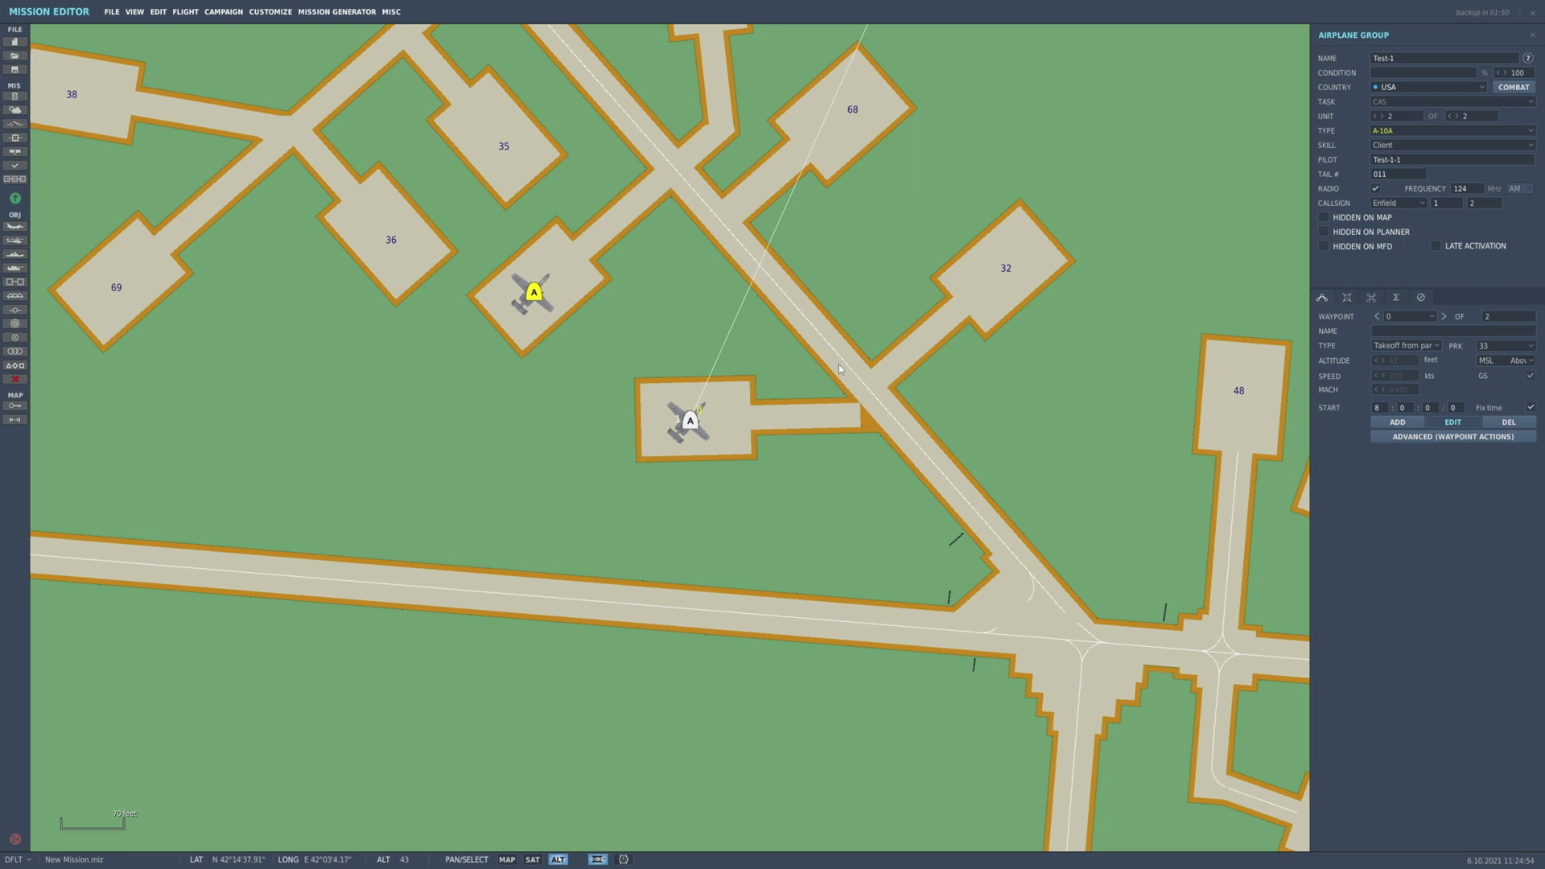
Park the first A-10A on parking spot 01.
scroll(855, 317, down, 4)
scroll(726, 452, down, 3)
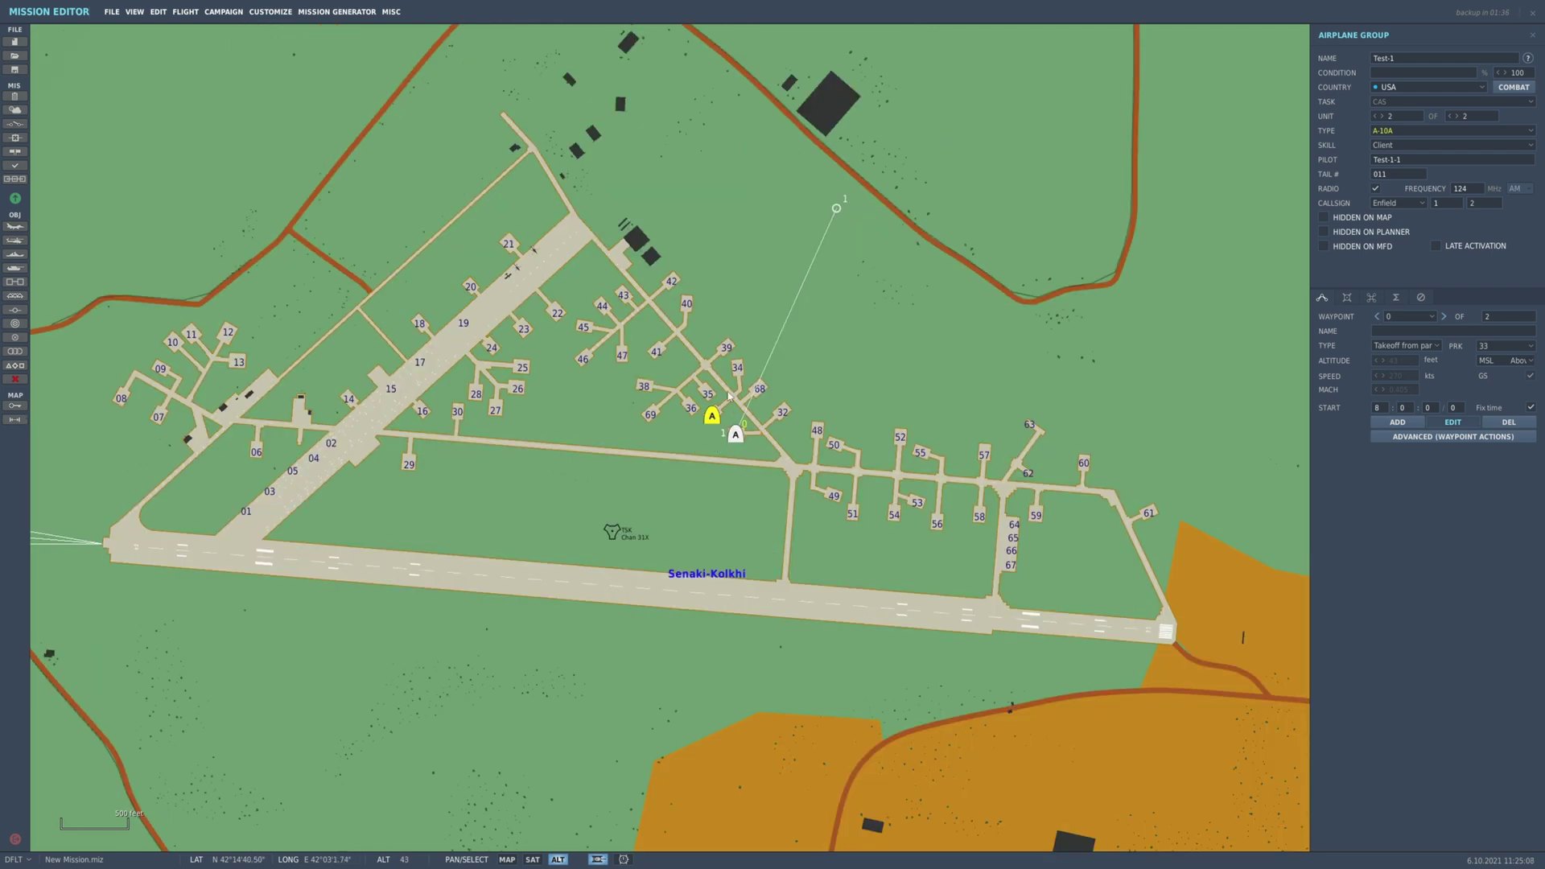
click(1521, 347)
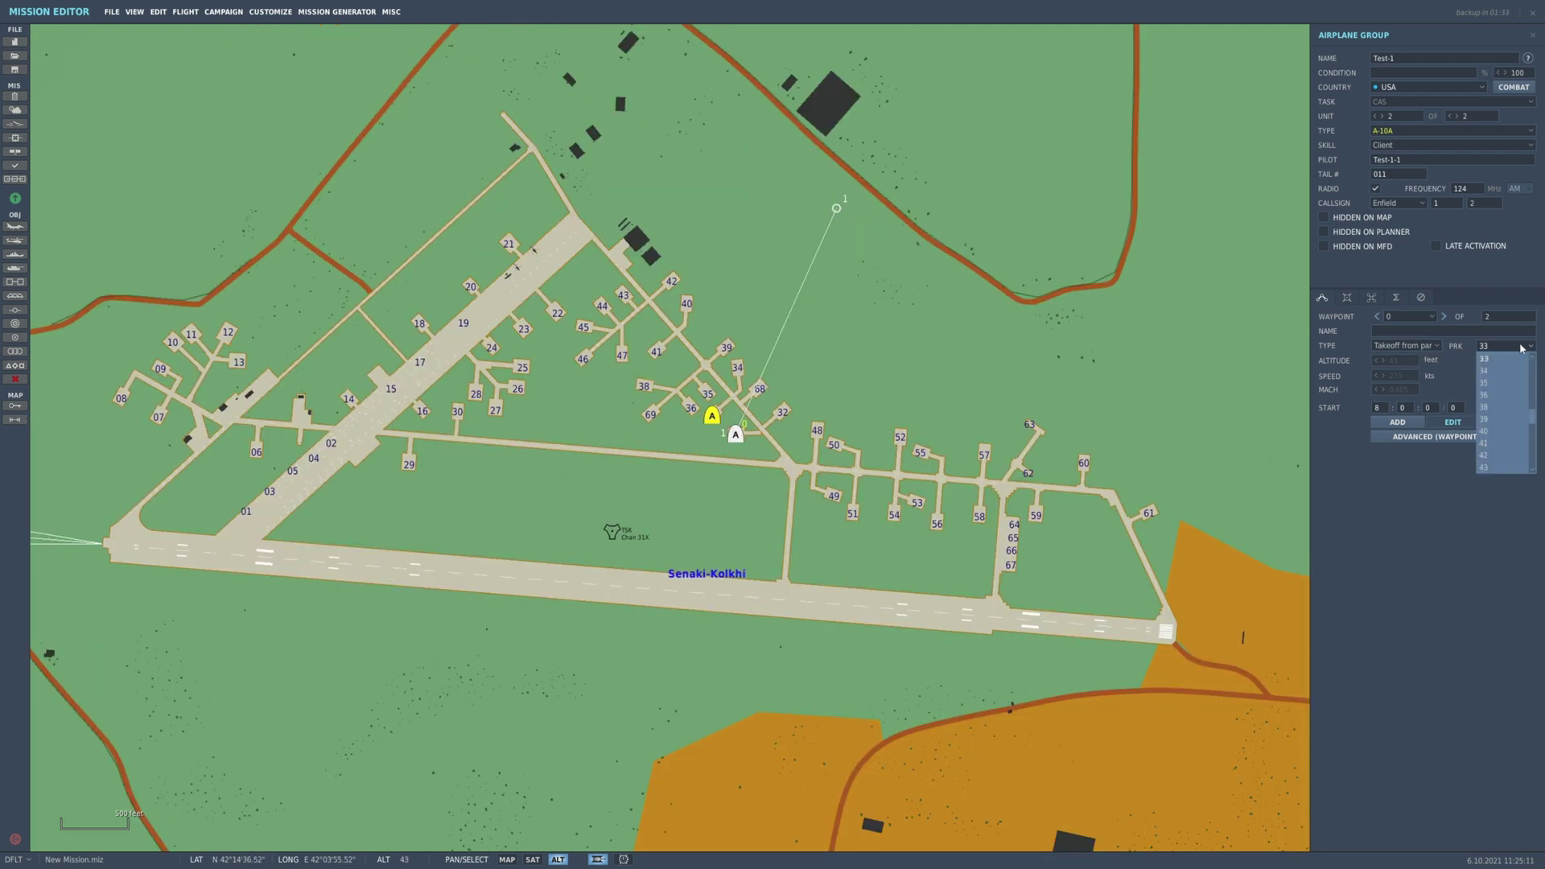
scroll(1481, 361, up, 10)
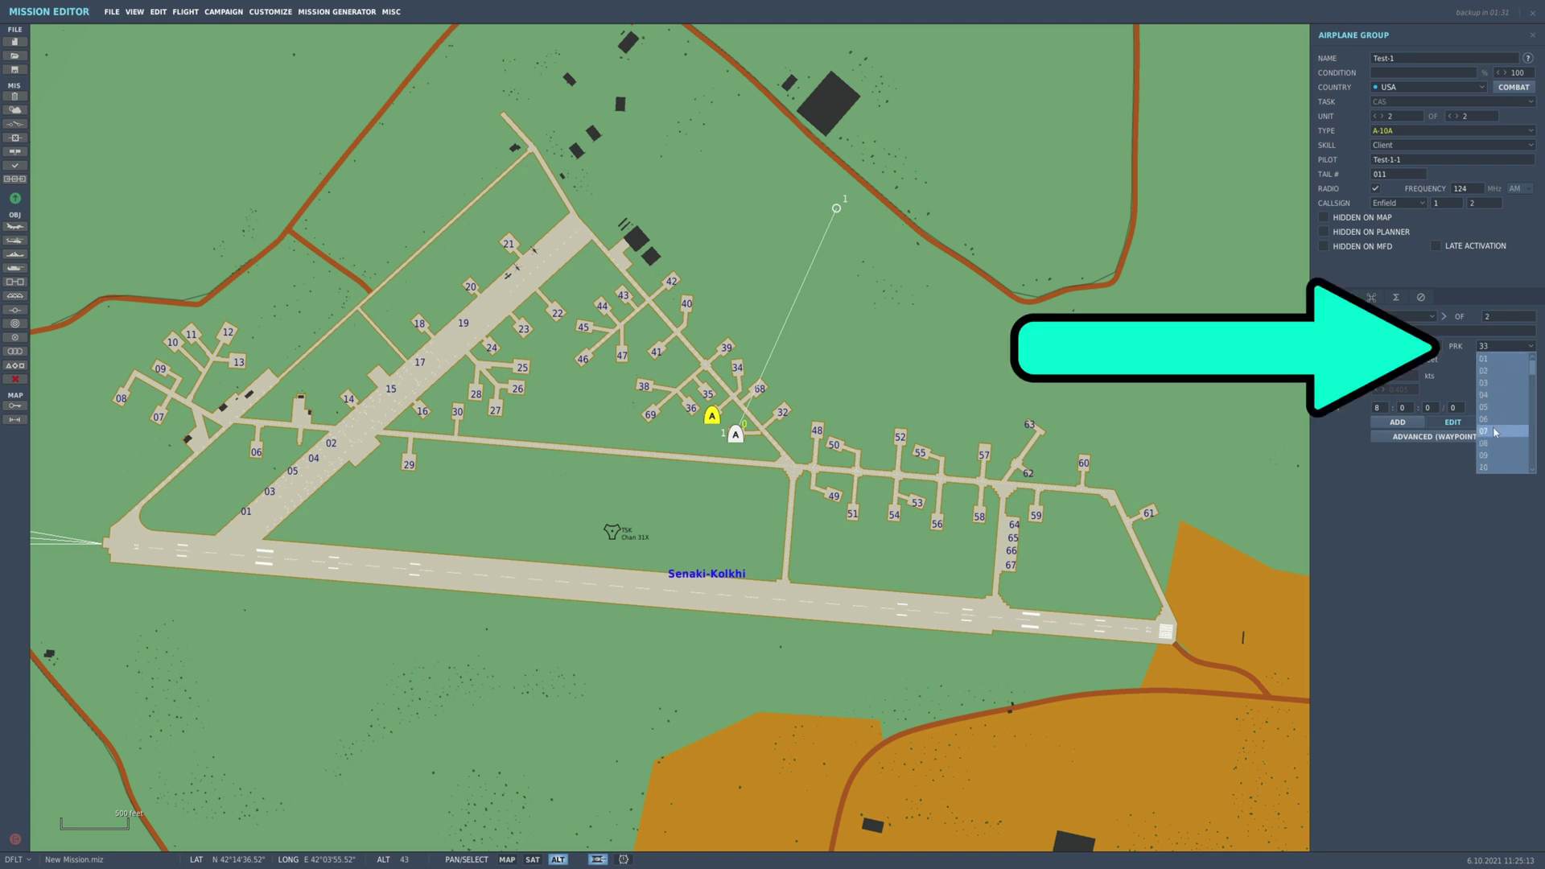
click(1482, 360)
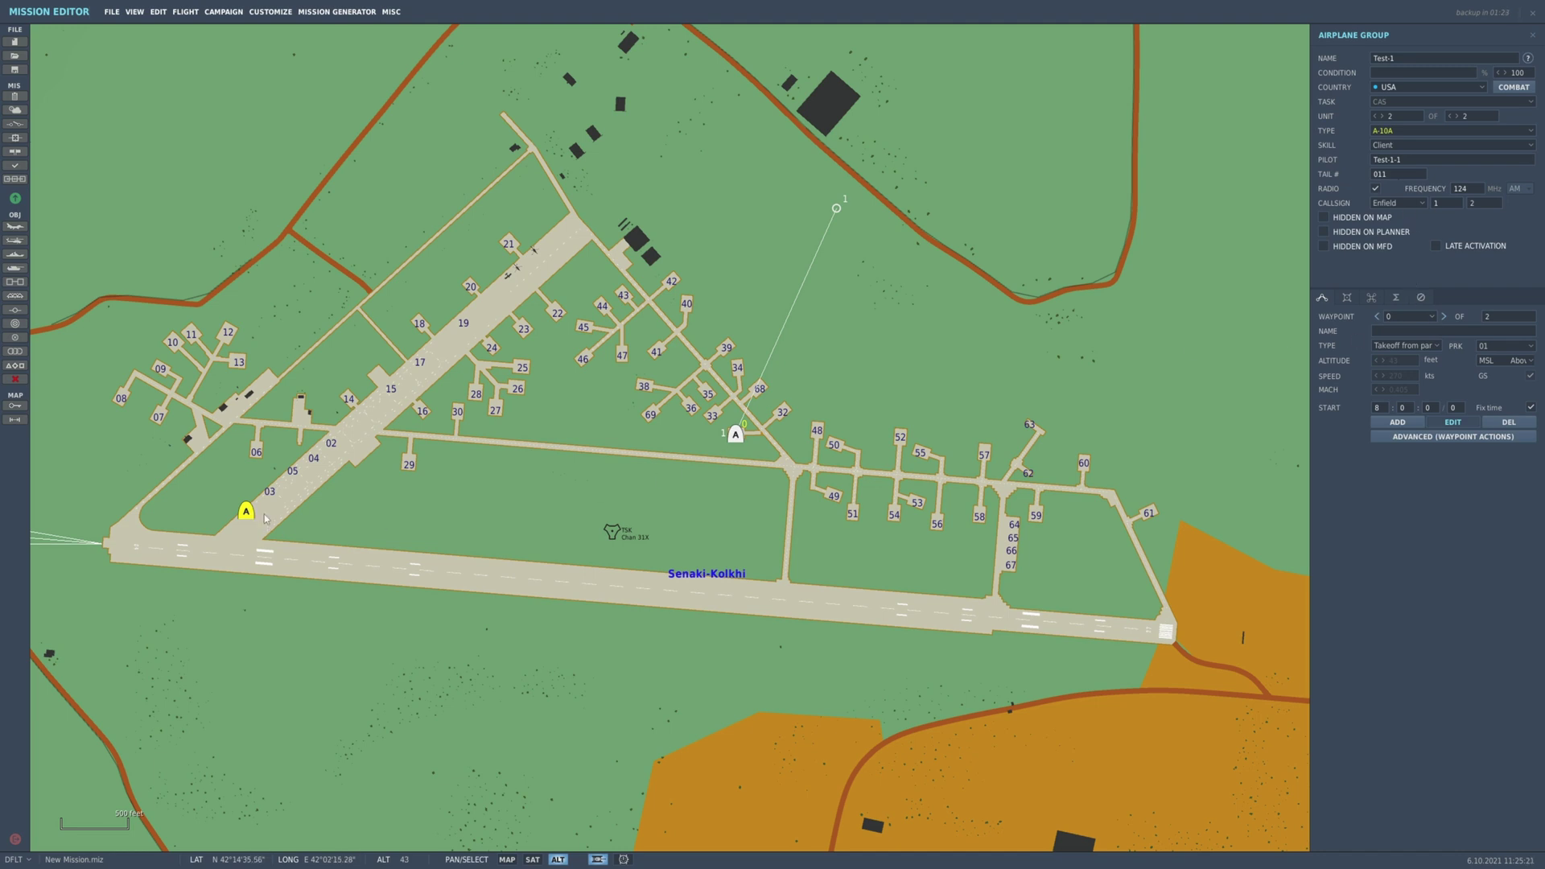
Select the other A-10A, parked at spot 31, and move it to spot 02.
click(735, 435)
click(1505, 346)
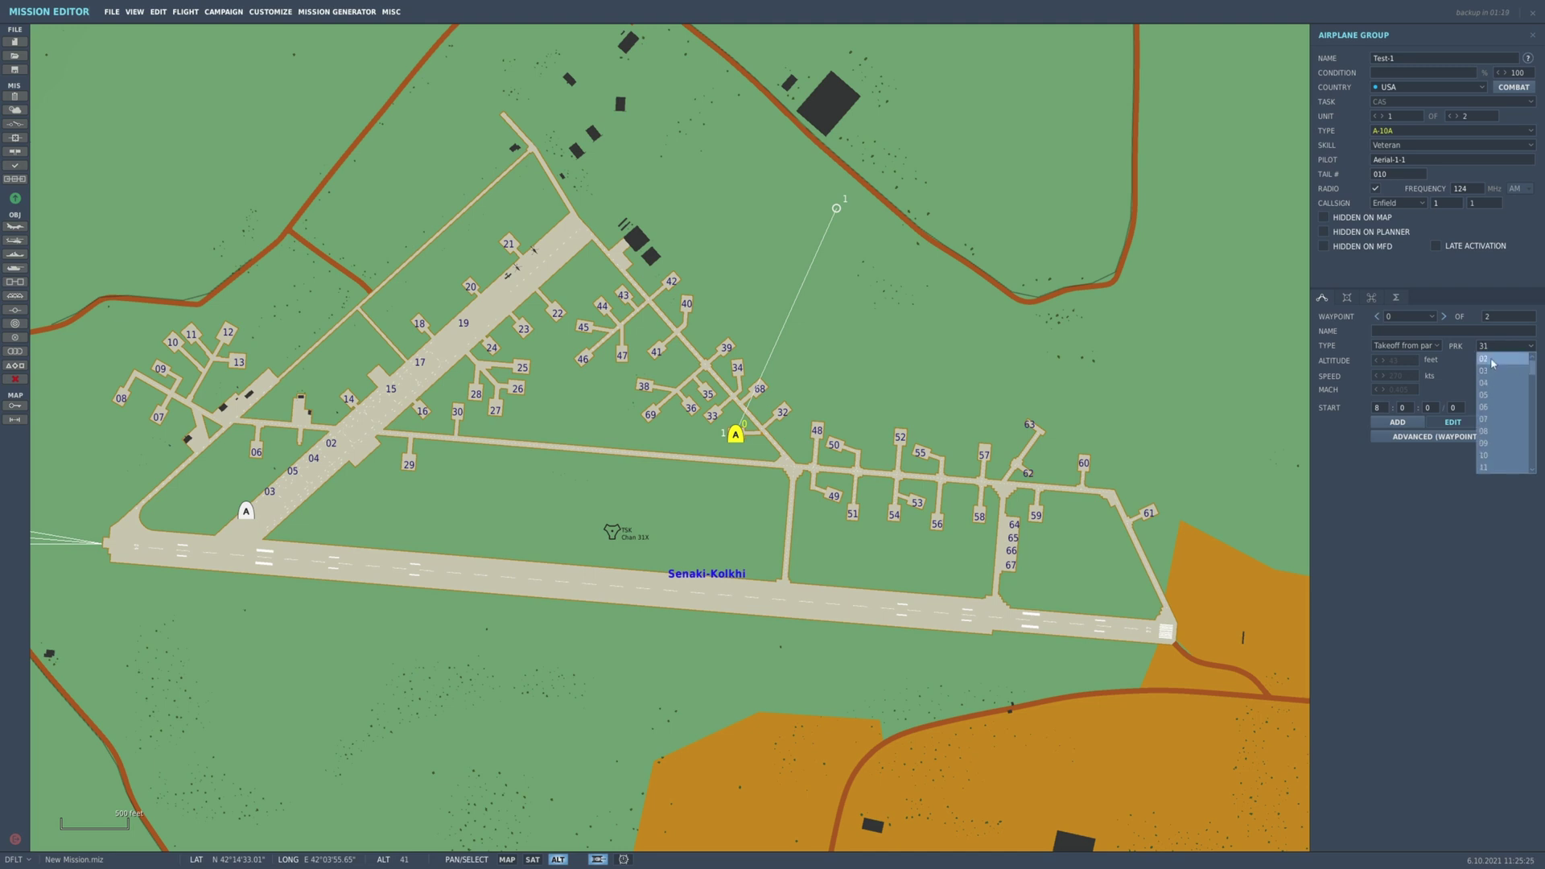
click(1500, 360)
scroll(703, 461, down, 1)
scroll(527, 412, up, 4)
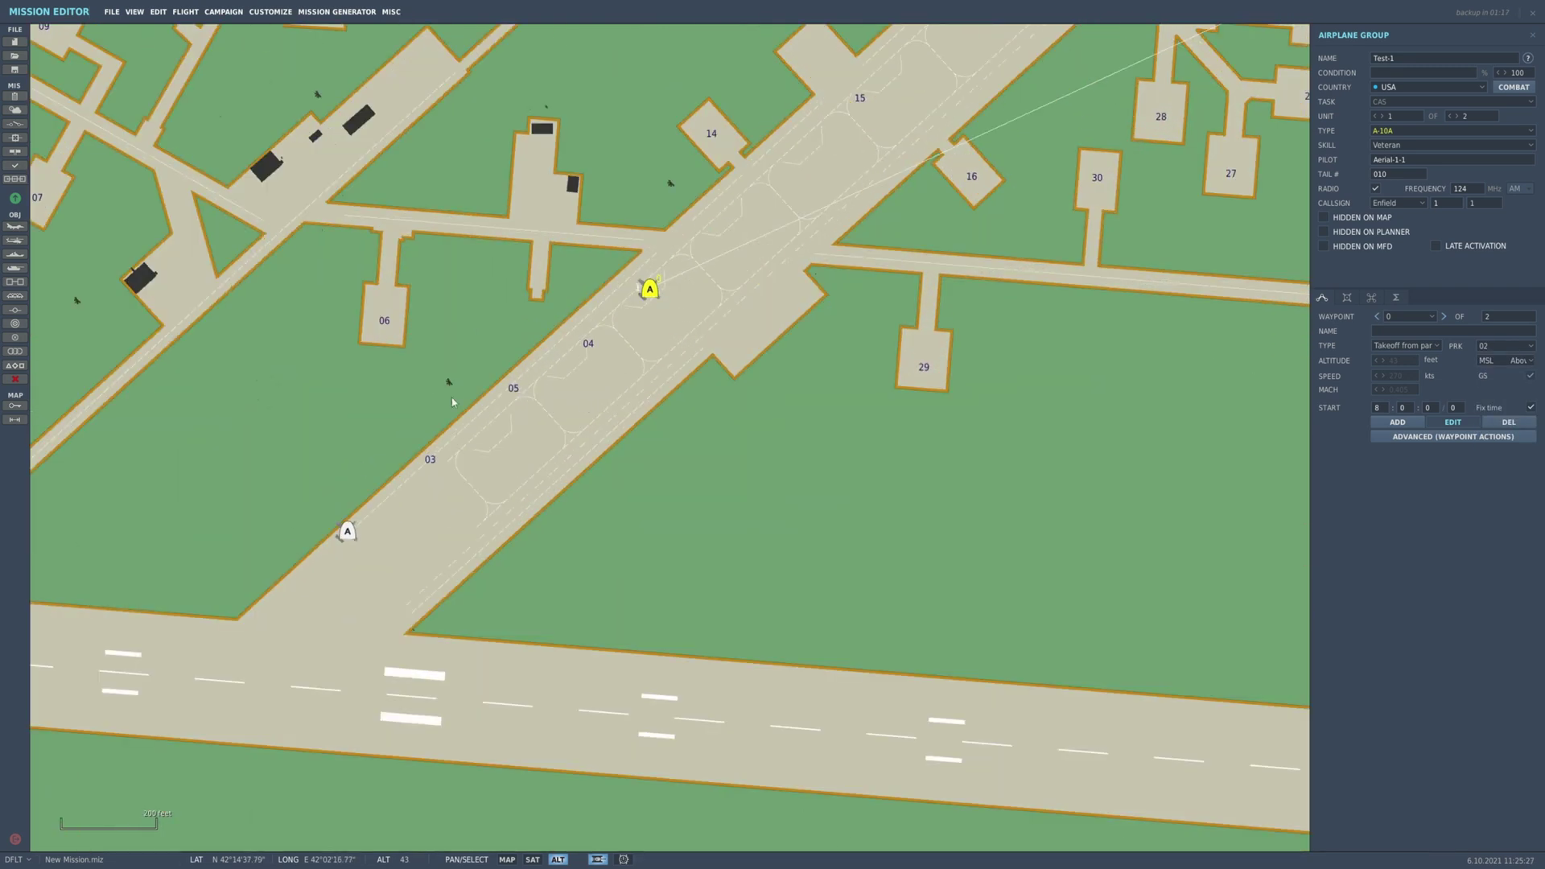
scroll(596, 352, down, 1)
click(1501, 361)
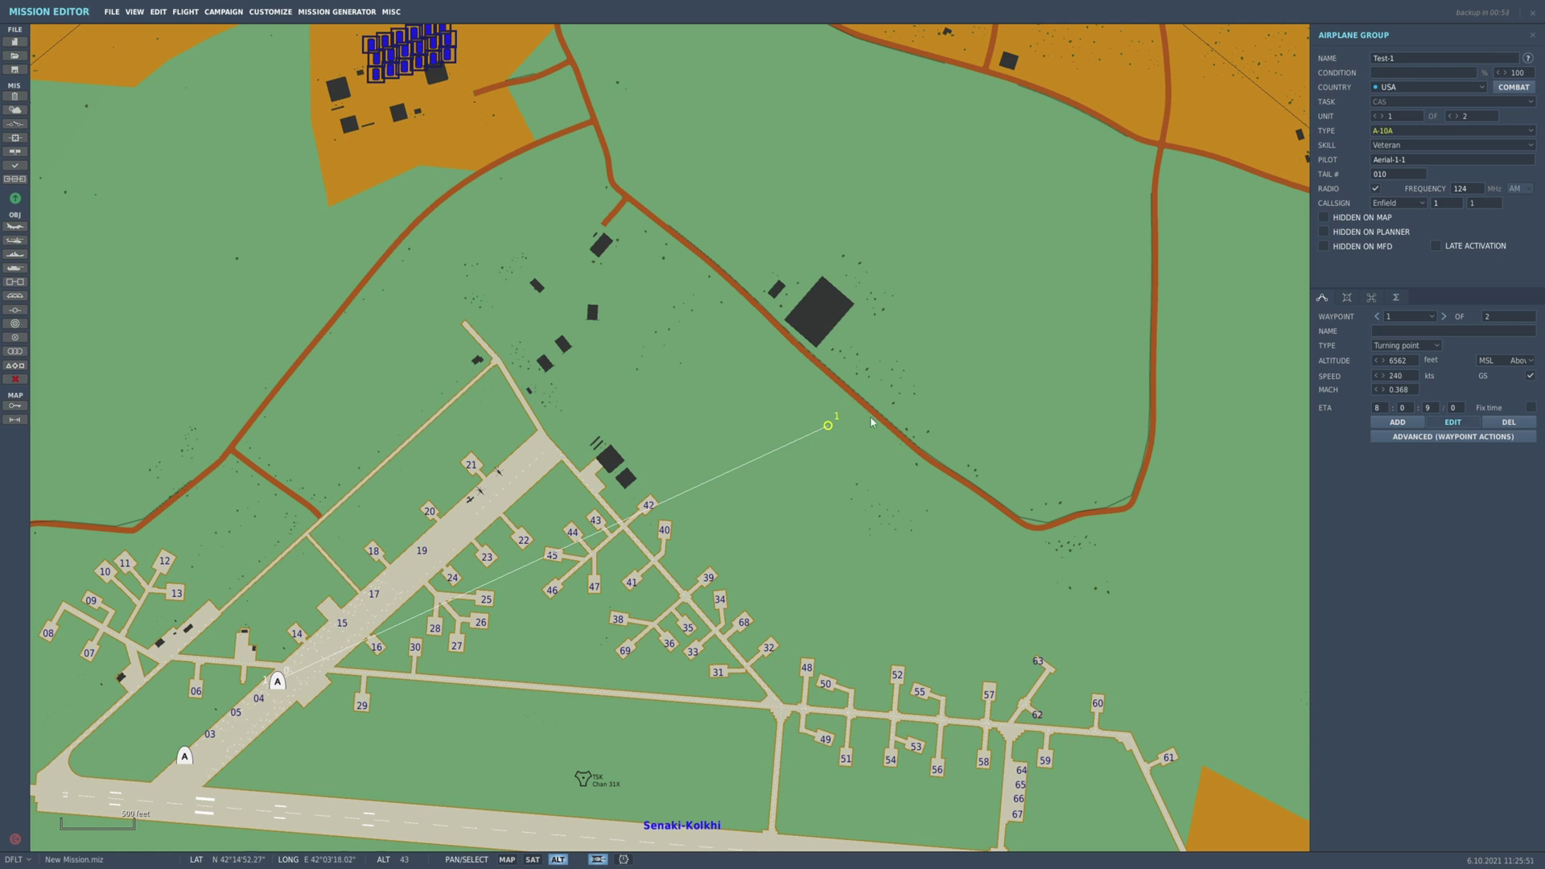
Set waypoint 1's altitude to 389.
scroll(827, 414, up, 3)
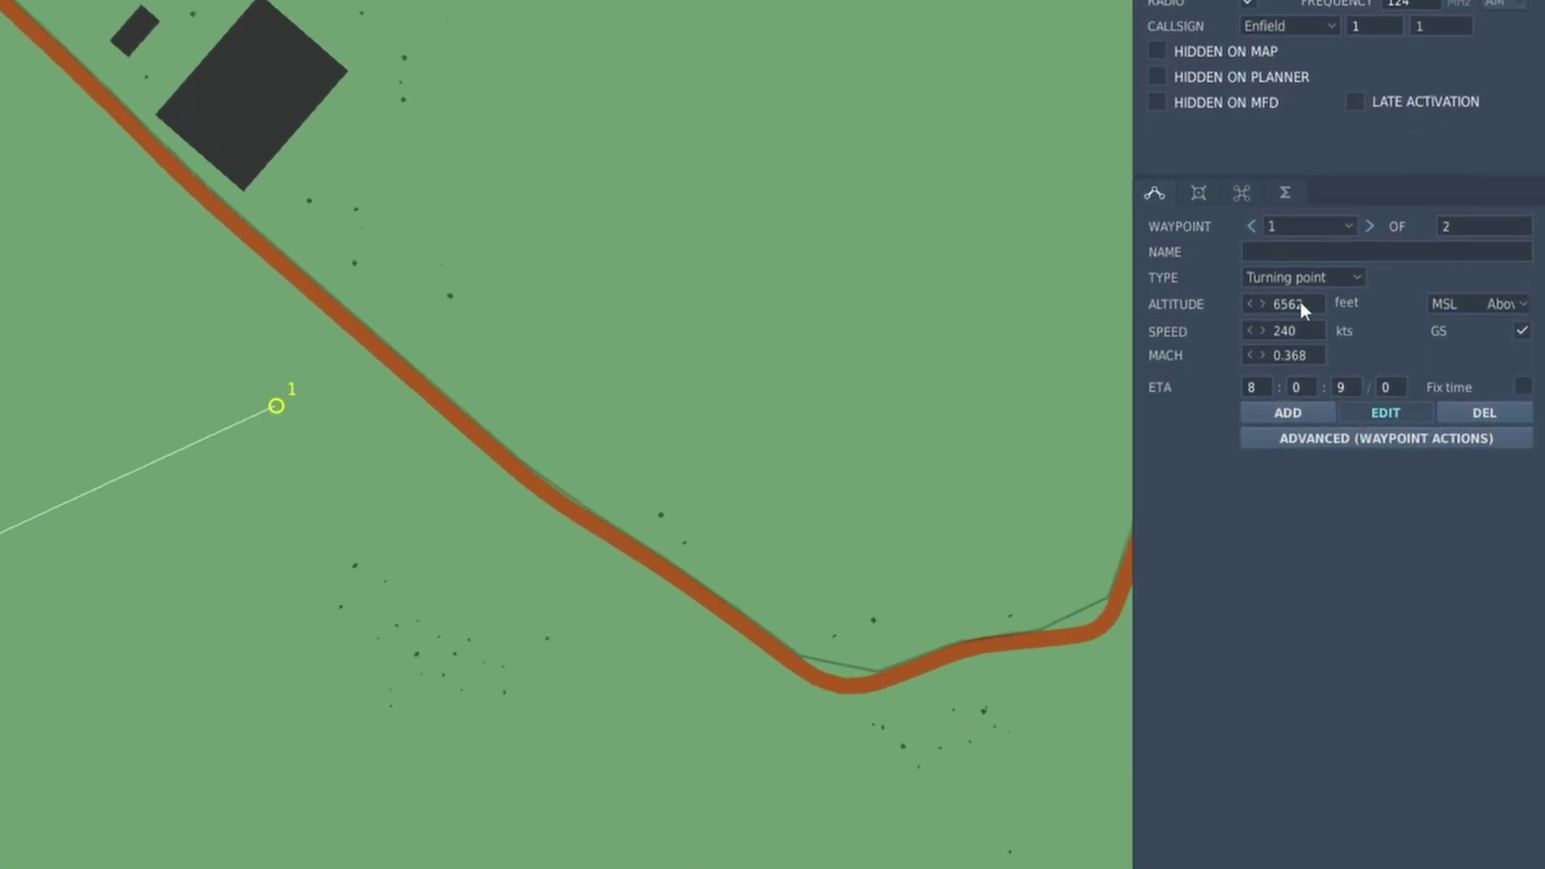
click(1302, 305)
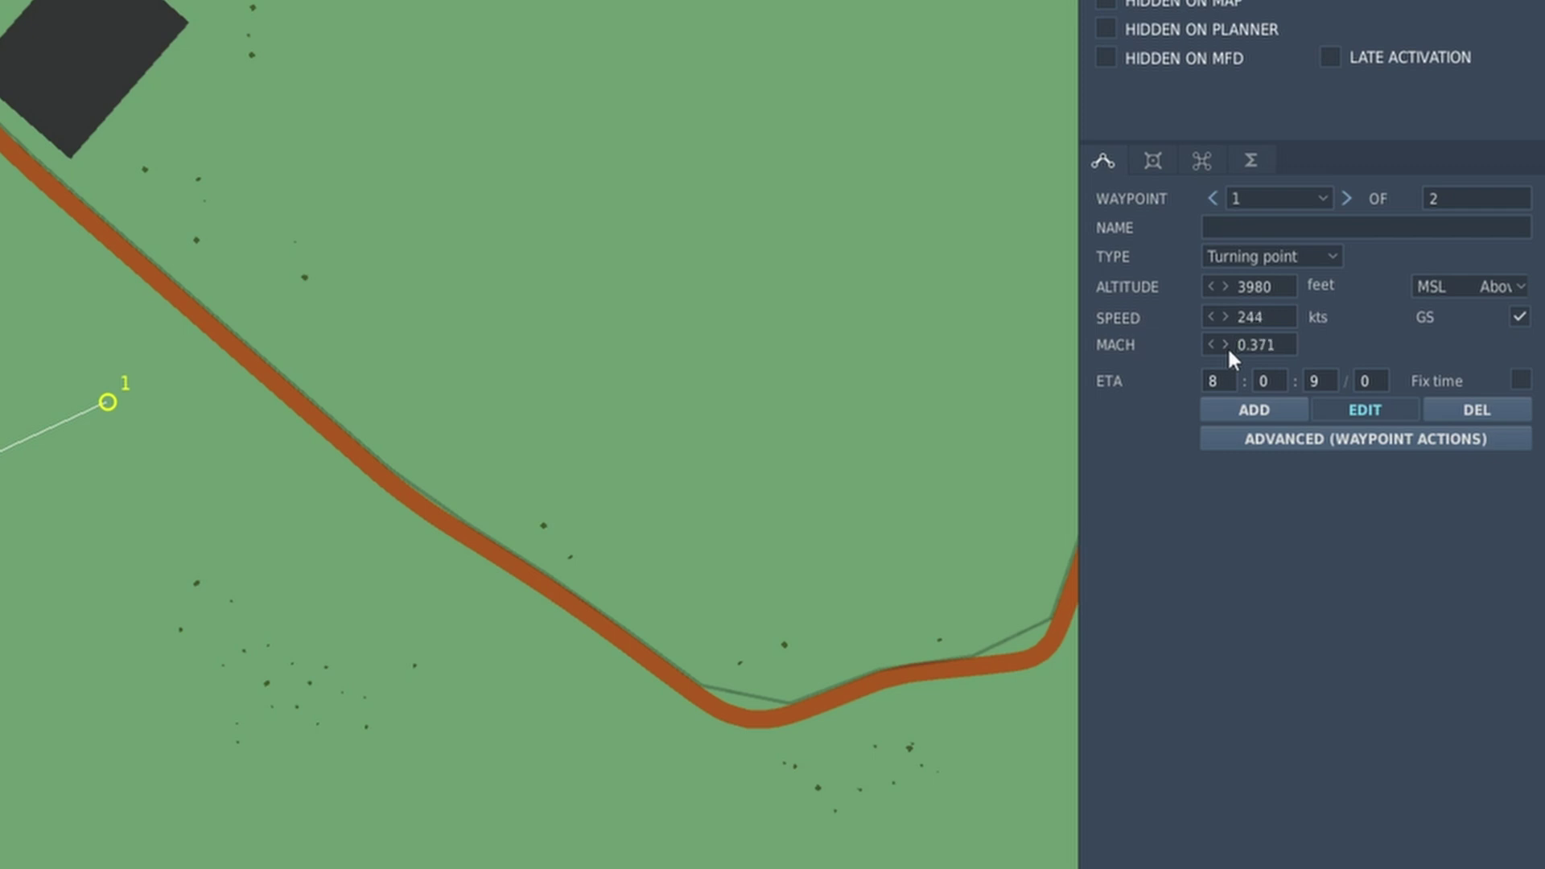
text(389)
Glance at the waypoint actions, then delete the turning waypoint from Test-1's route.
click(1262, 444)
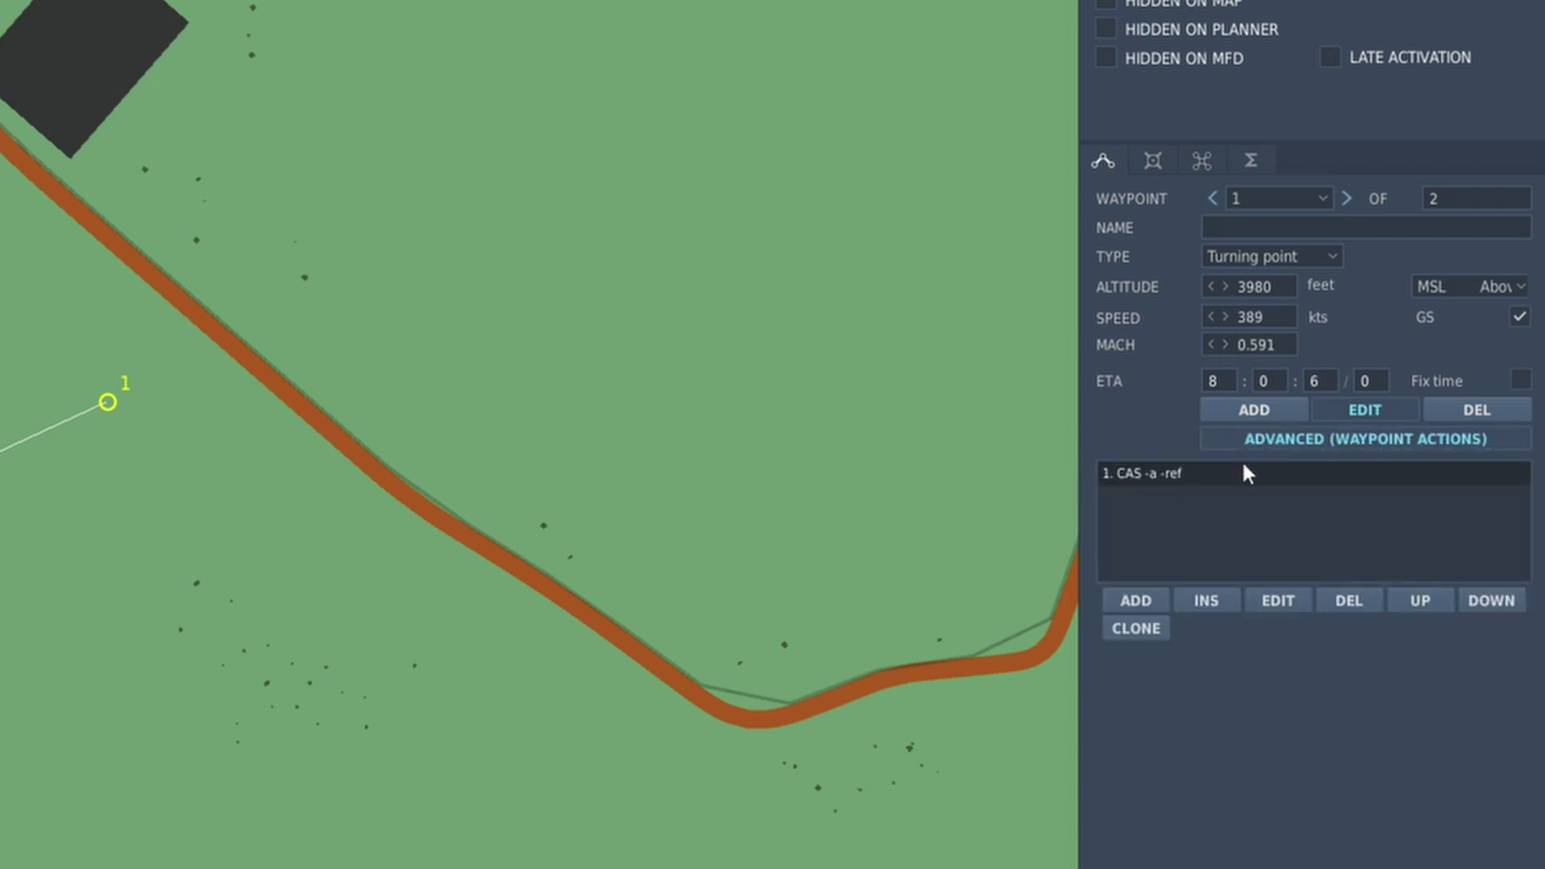
click(1256, 443)
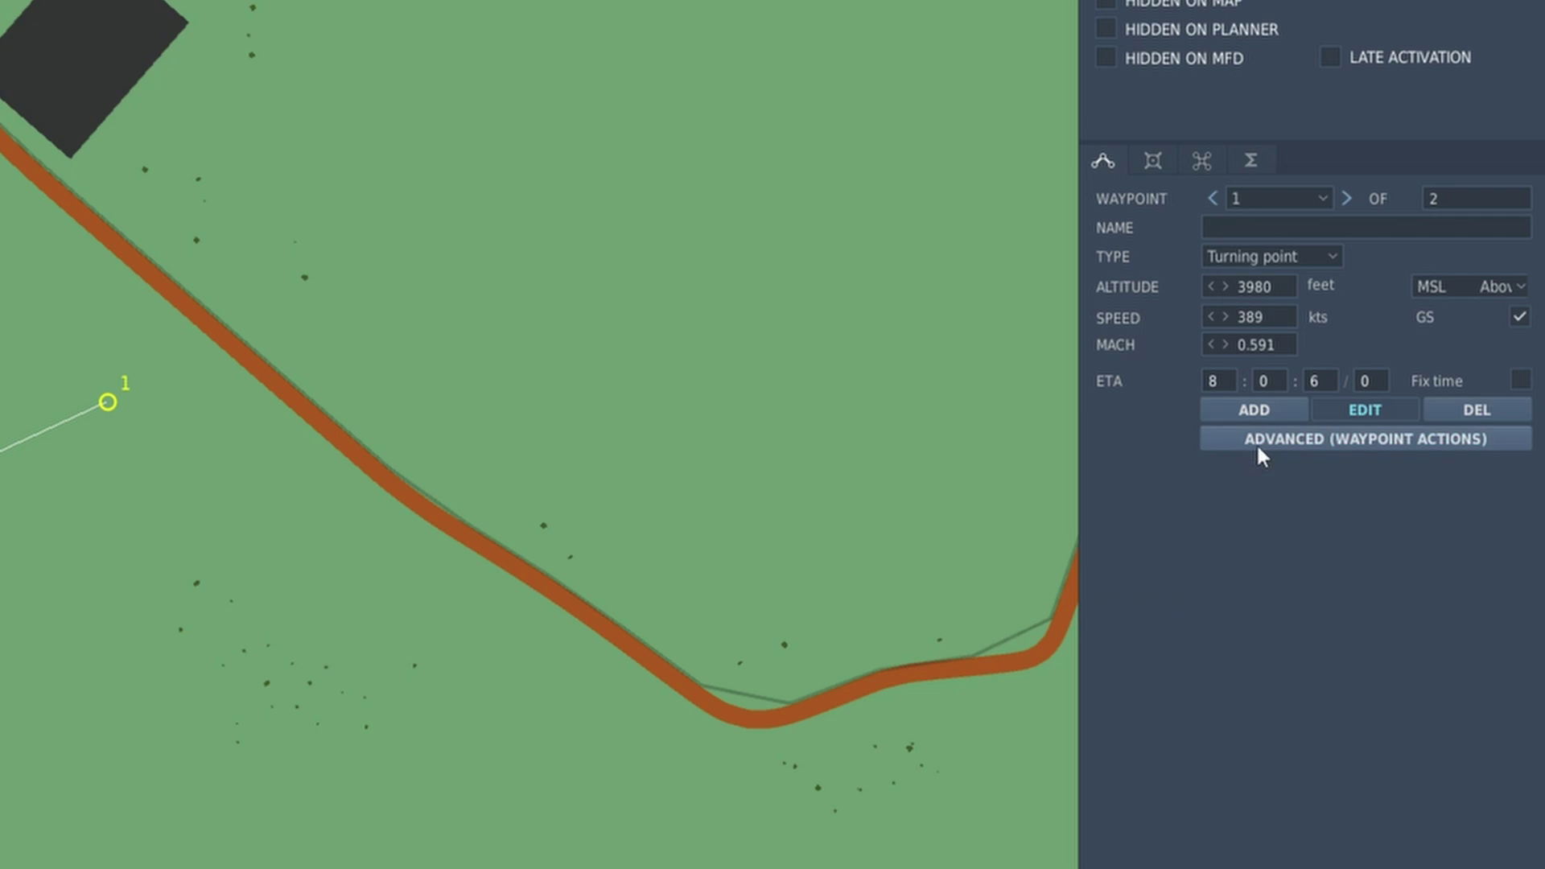
click(1501, 416)
Add waypoint 1 north of Senaki-Kolkhi airfield and drag it further north past the road.
scroll(623, 534, down, 3)
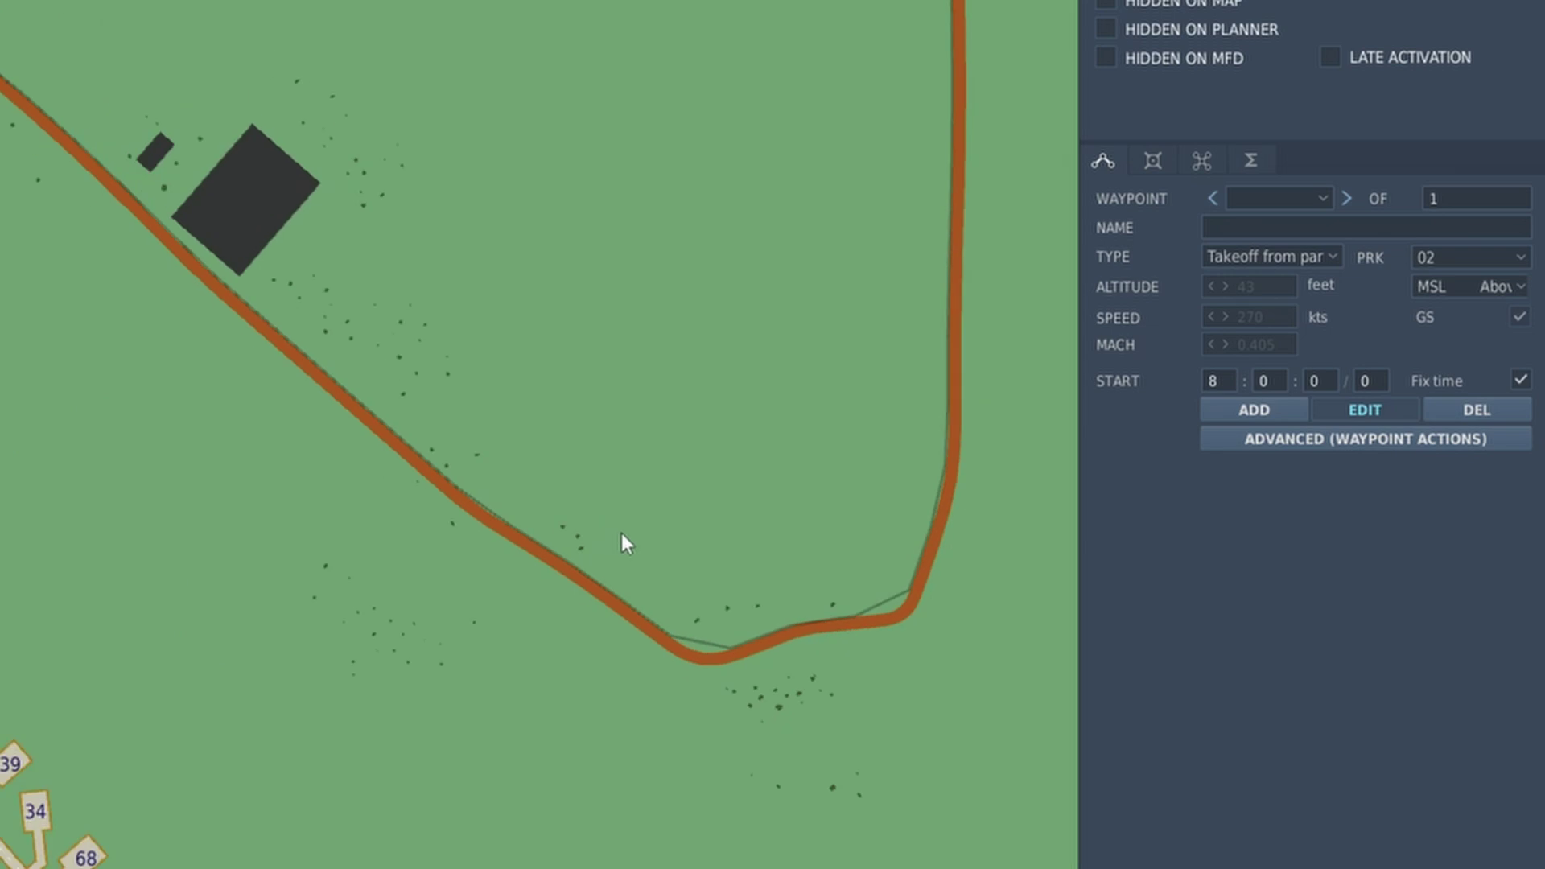
scroll(636, 547, down, 1)
click(1279, 412)
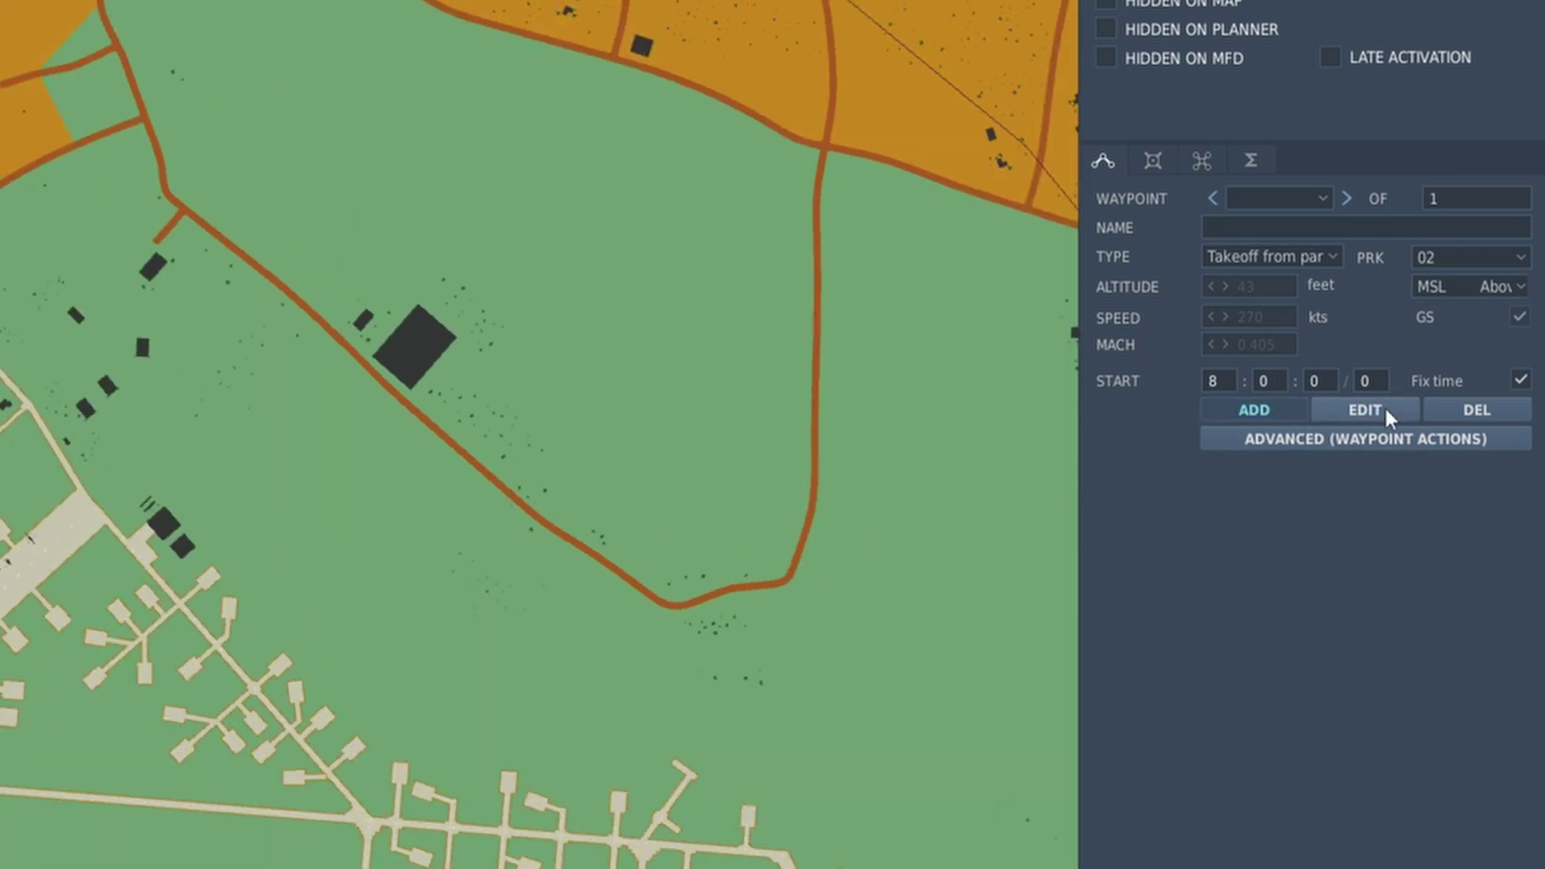
click(510, 449)
click(625, 240)
click(1339, 413)
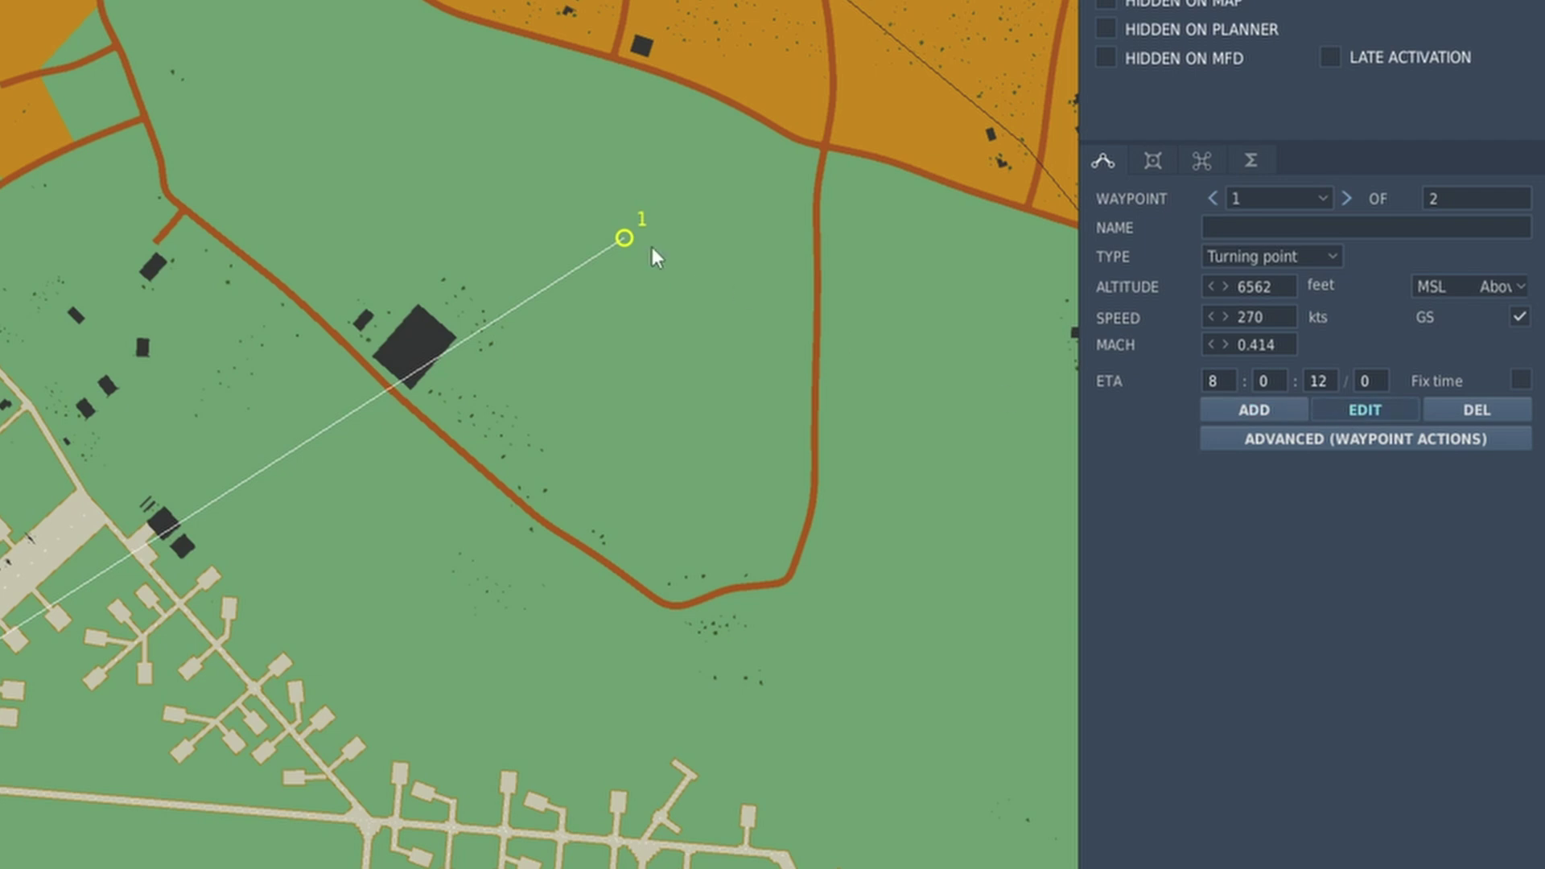
drag(621, 241, 561, 179)
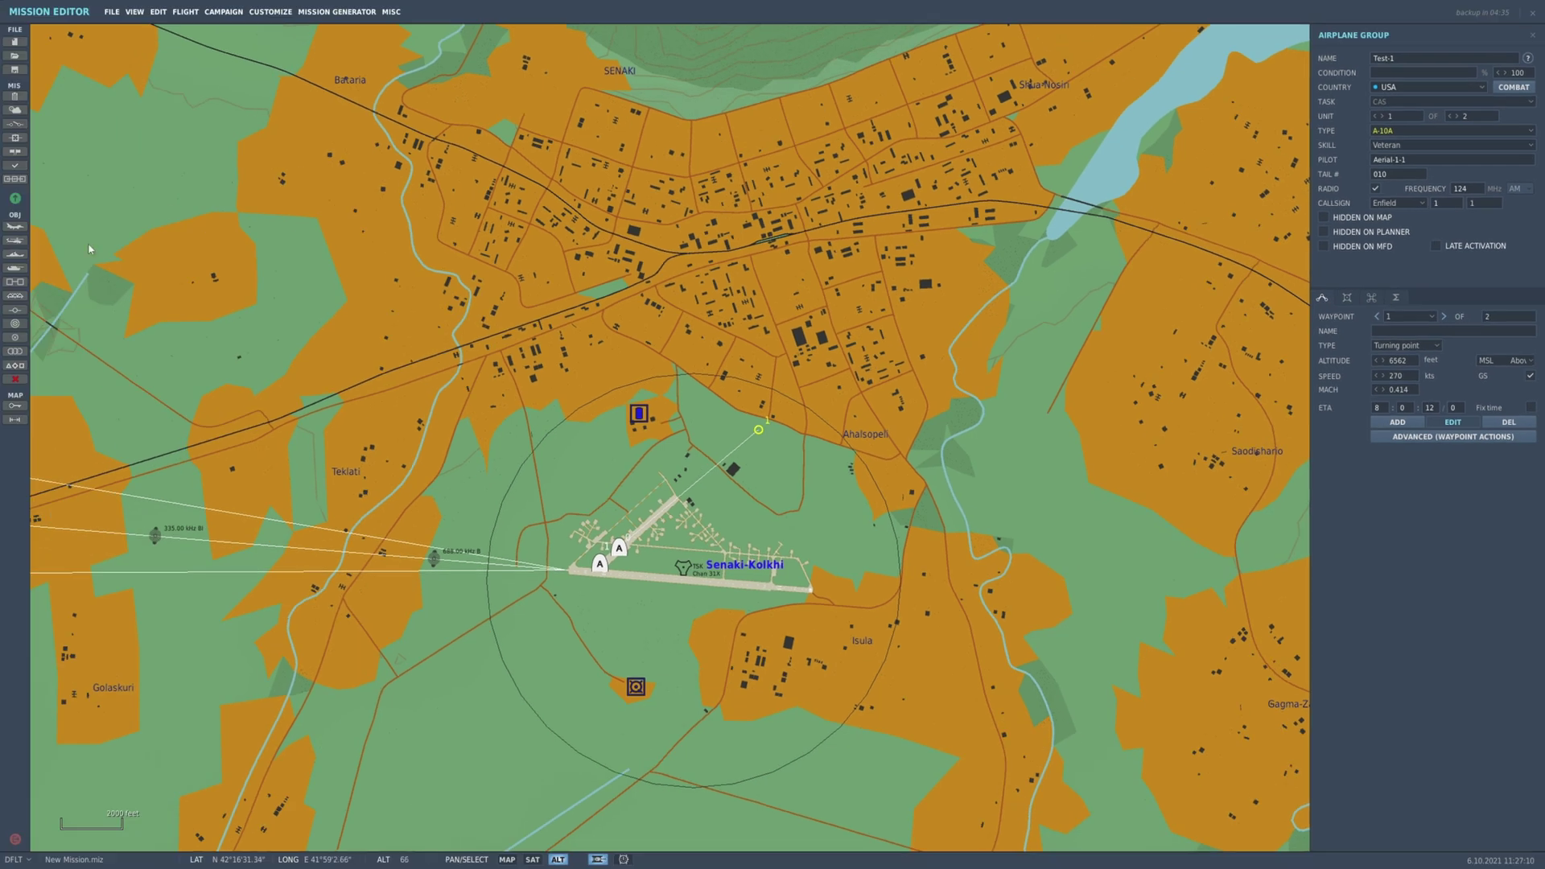
Place naval group Naval-1 in the sea off Poti, leaving its skill unchanged.
click(22, 257)
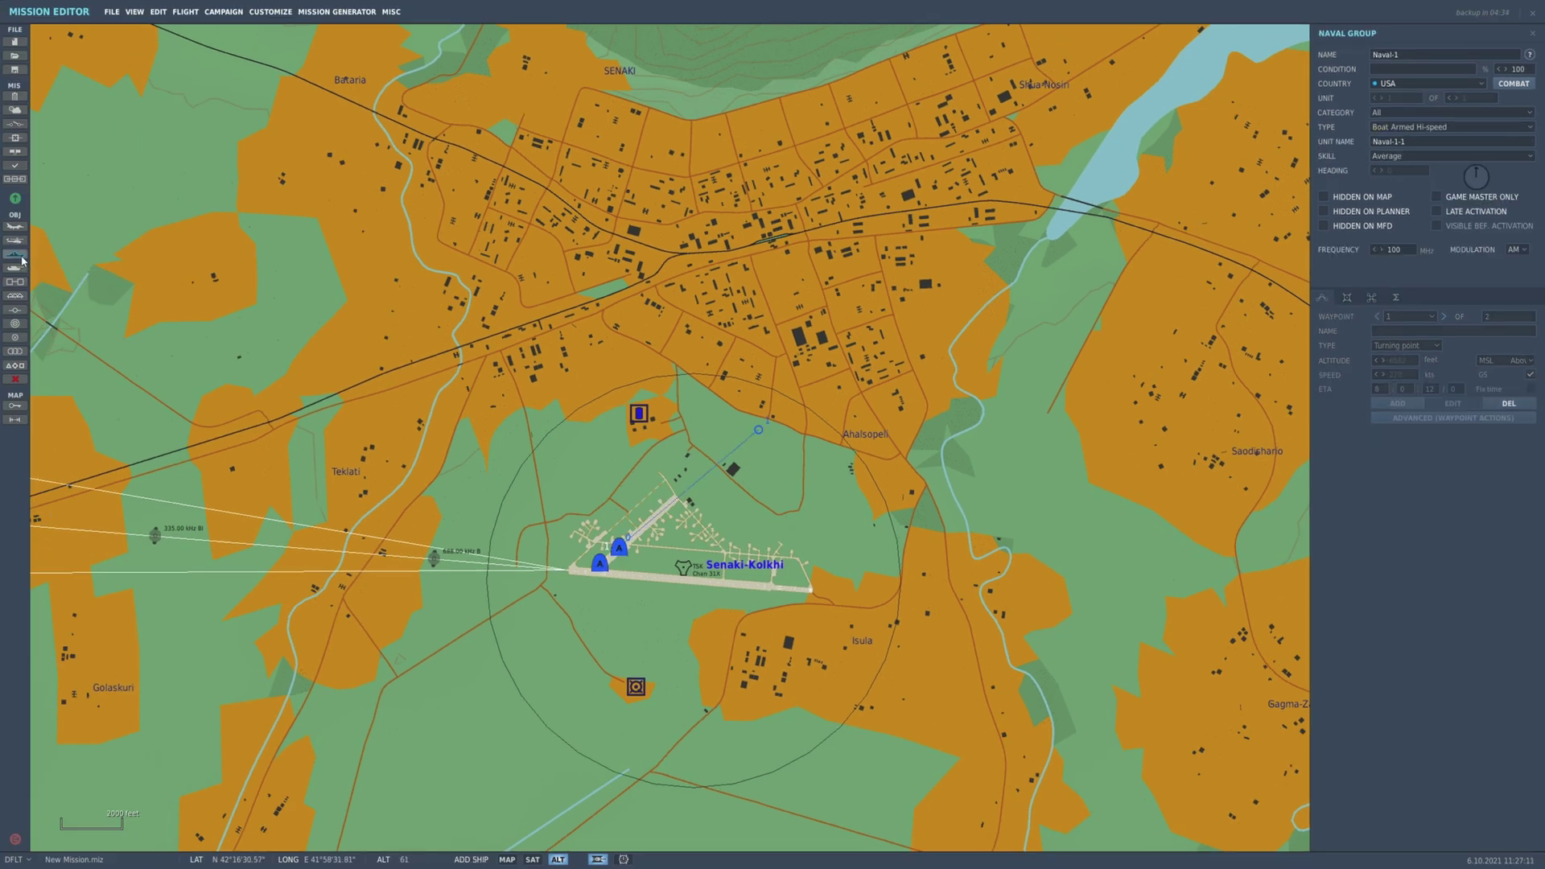
right_drag(1082, 48, 1481, 14)
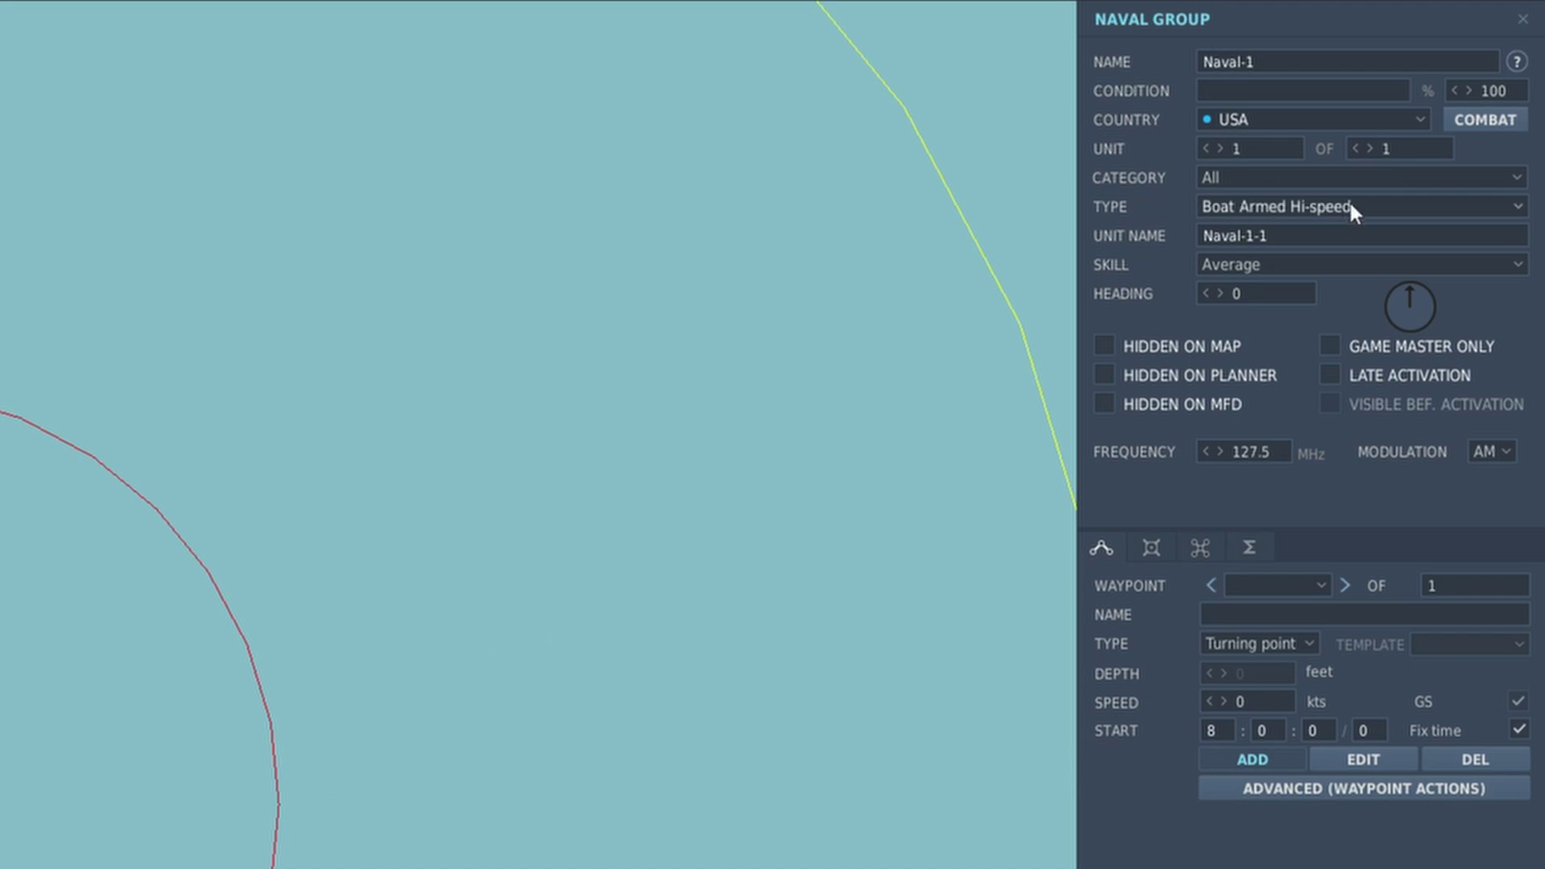
click(1263, 264)
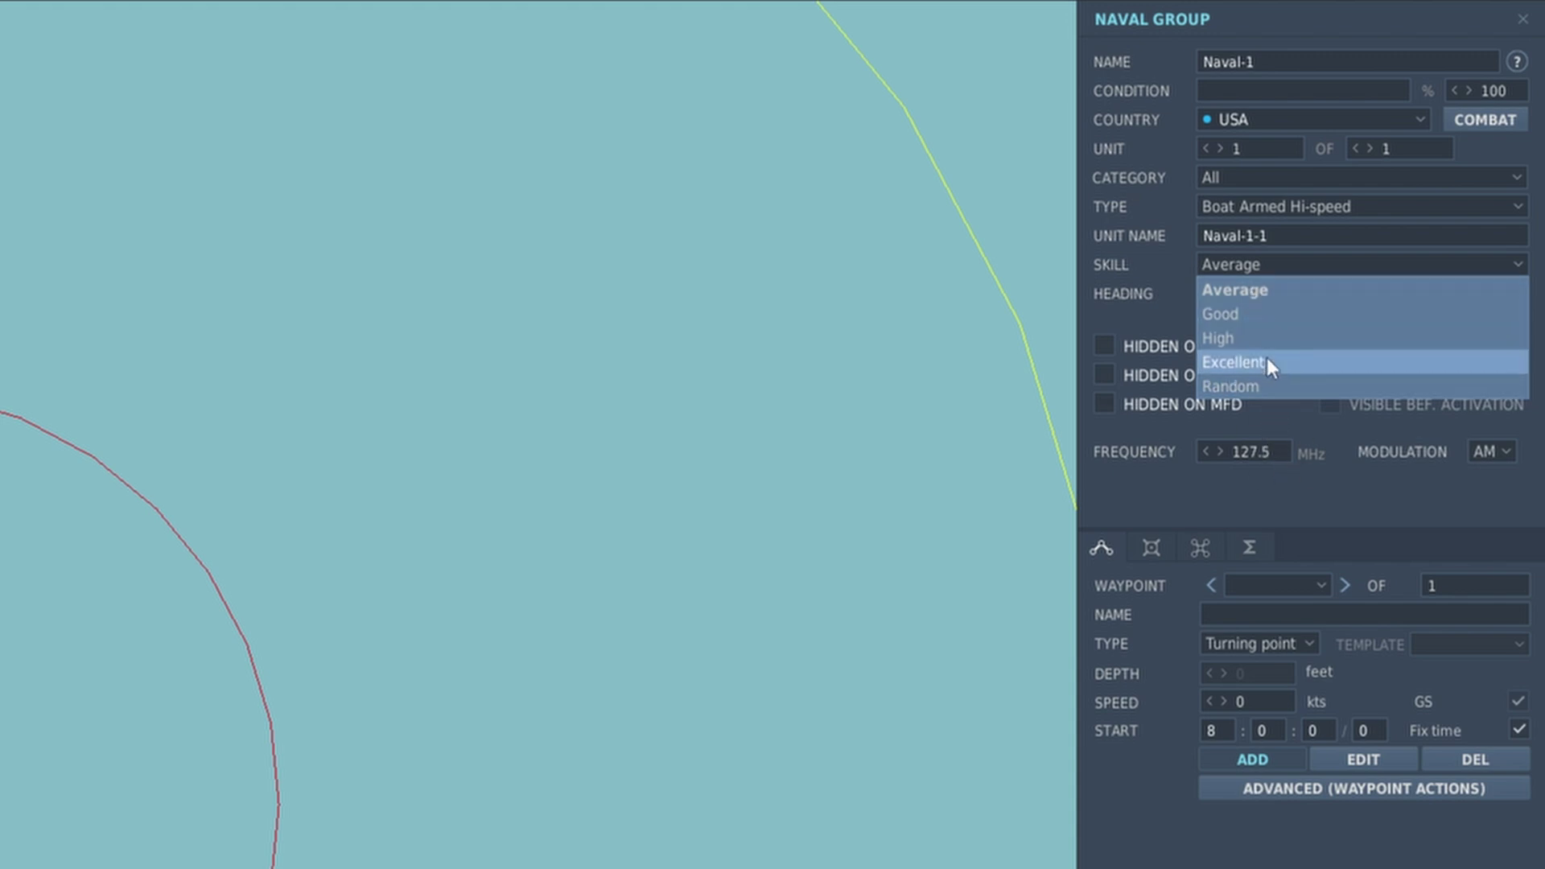
key(Escape)
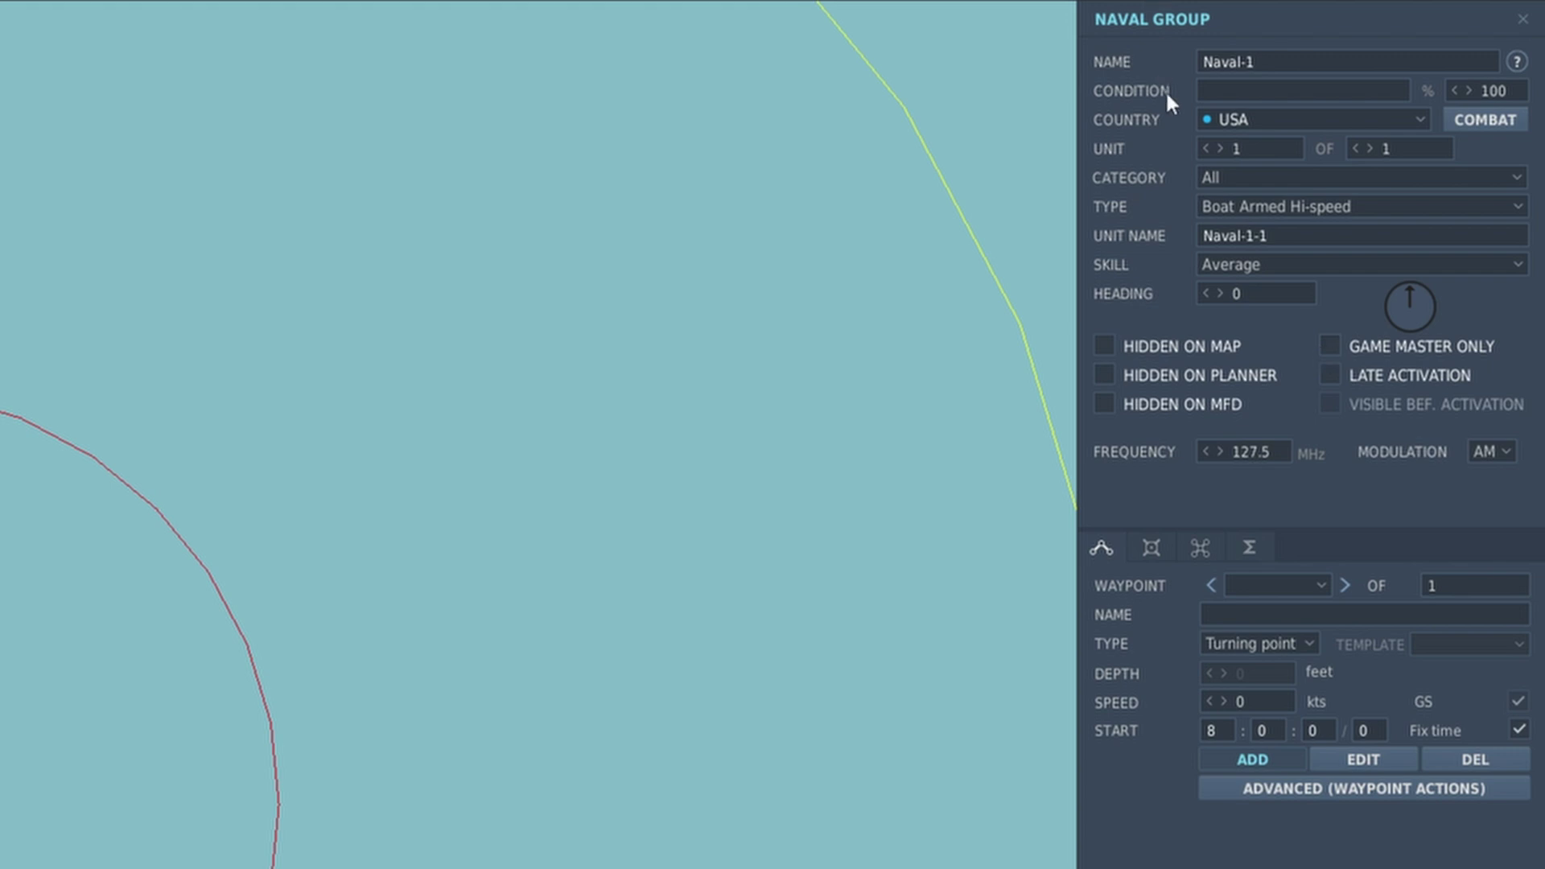
Limit the ship category to Civilian and browse the ship types.
click(1206, 177)
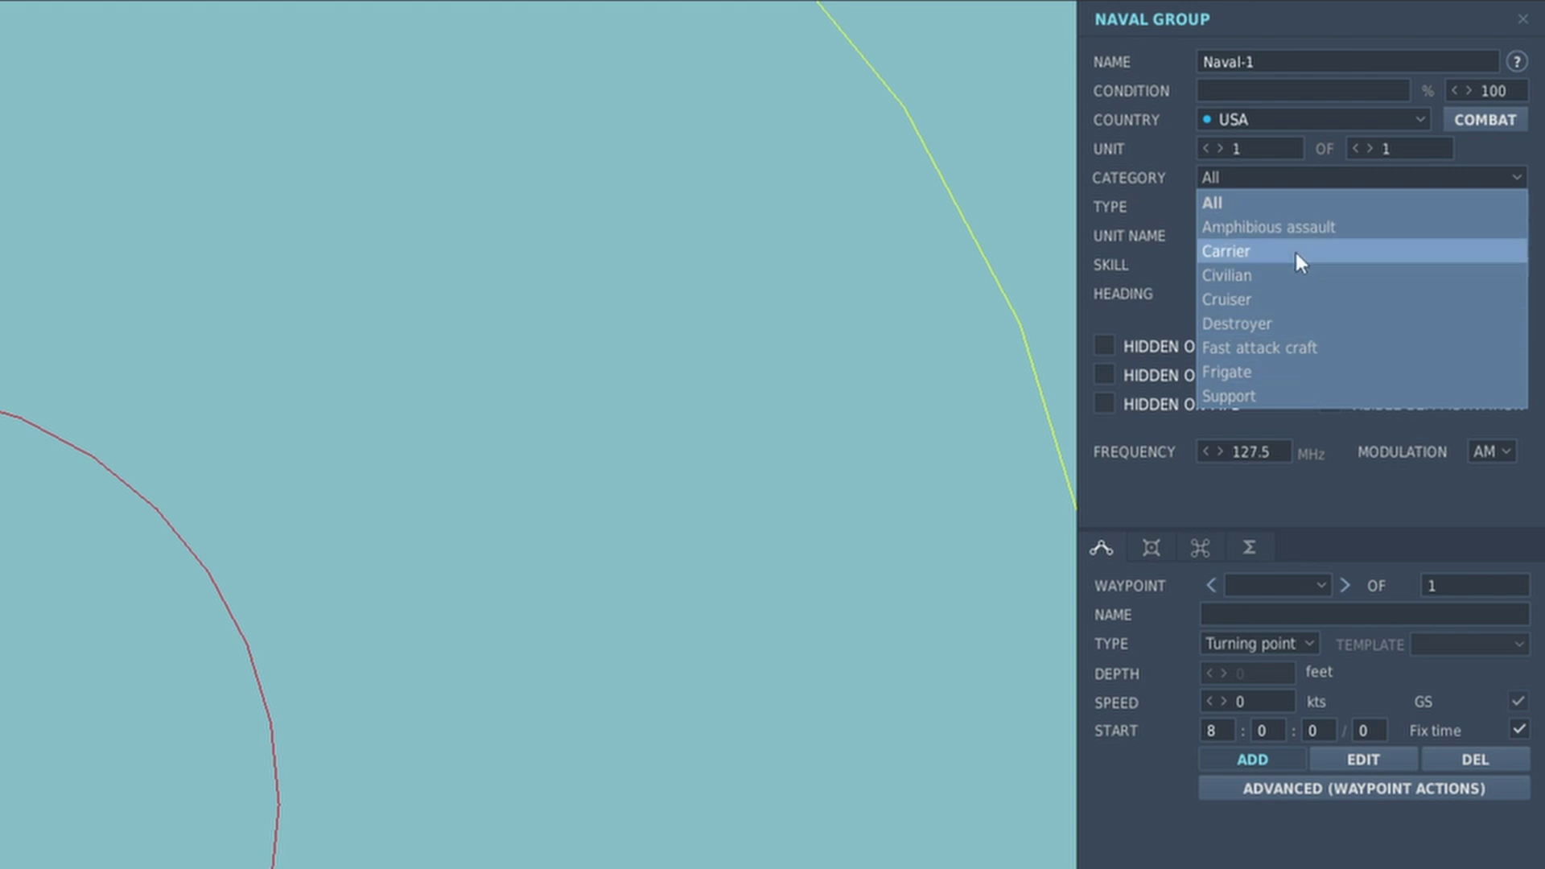
click(1290, 277)
click(1266, 208)
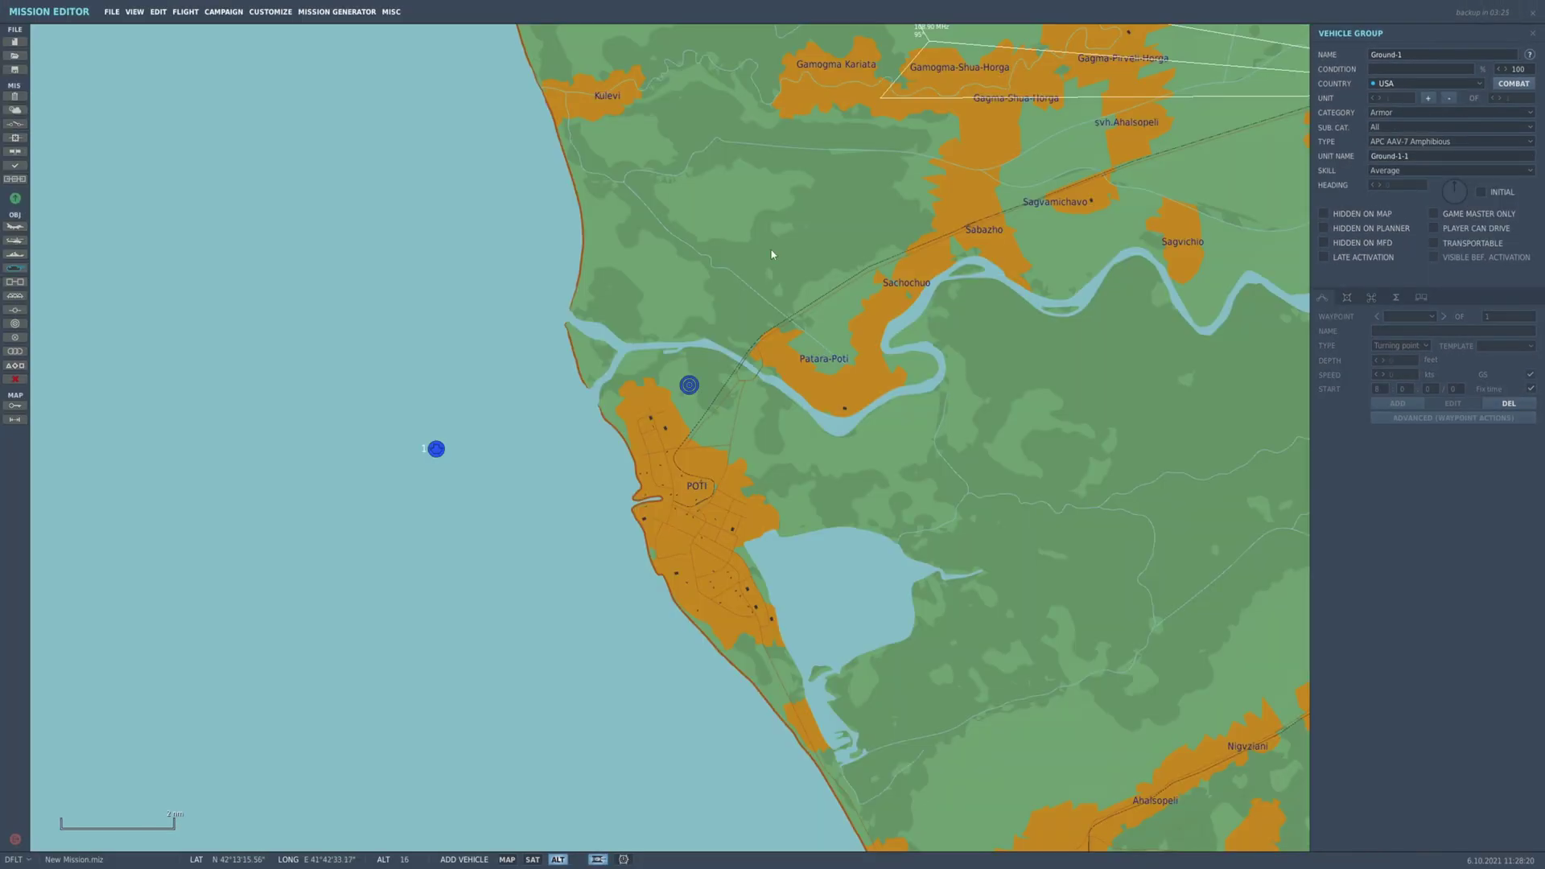
Place a ground vehicle just south of the Senaki-Kolkhi taxiway.
right_drag(770, 254, 410, 549)
scroll(748, 404, up, 4)
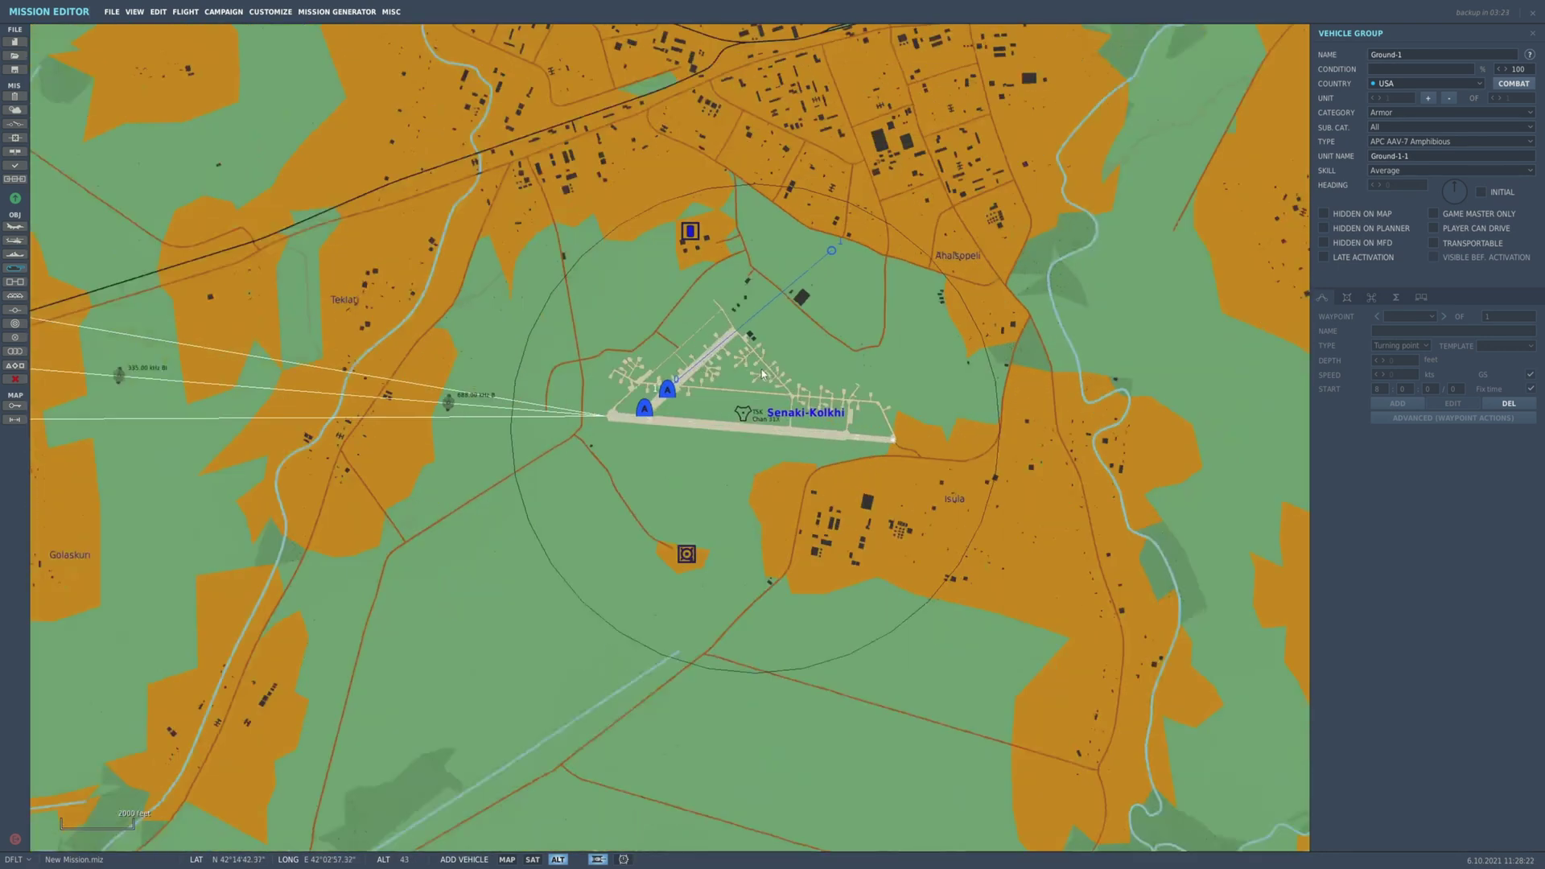
scroll(763, 374, up, 4)
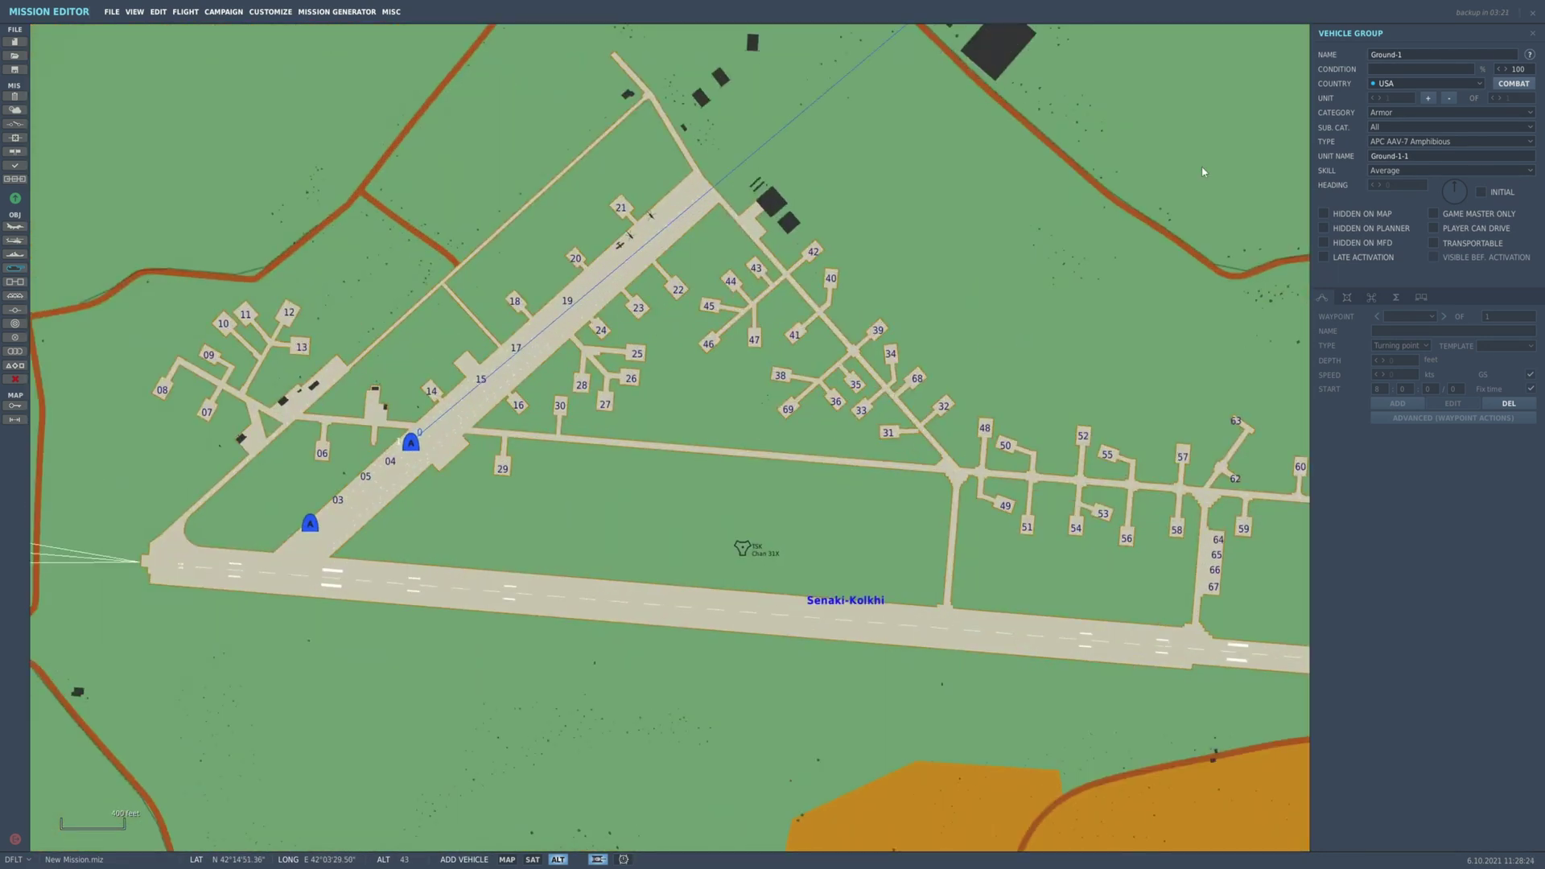
click(684, 520)
scroll(684, 519, up, 4)
right_drag(630, 527, 866, 579)
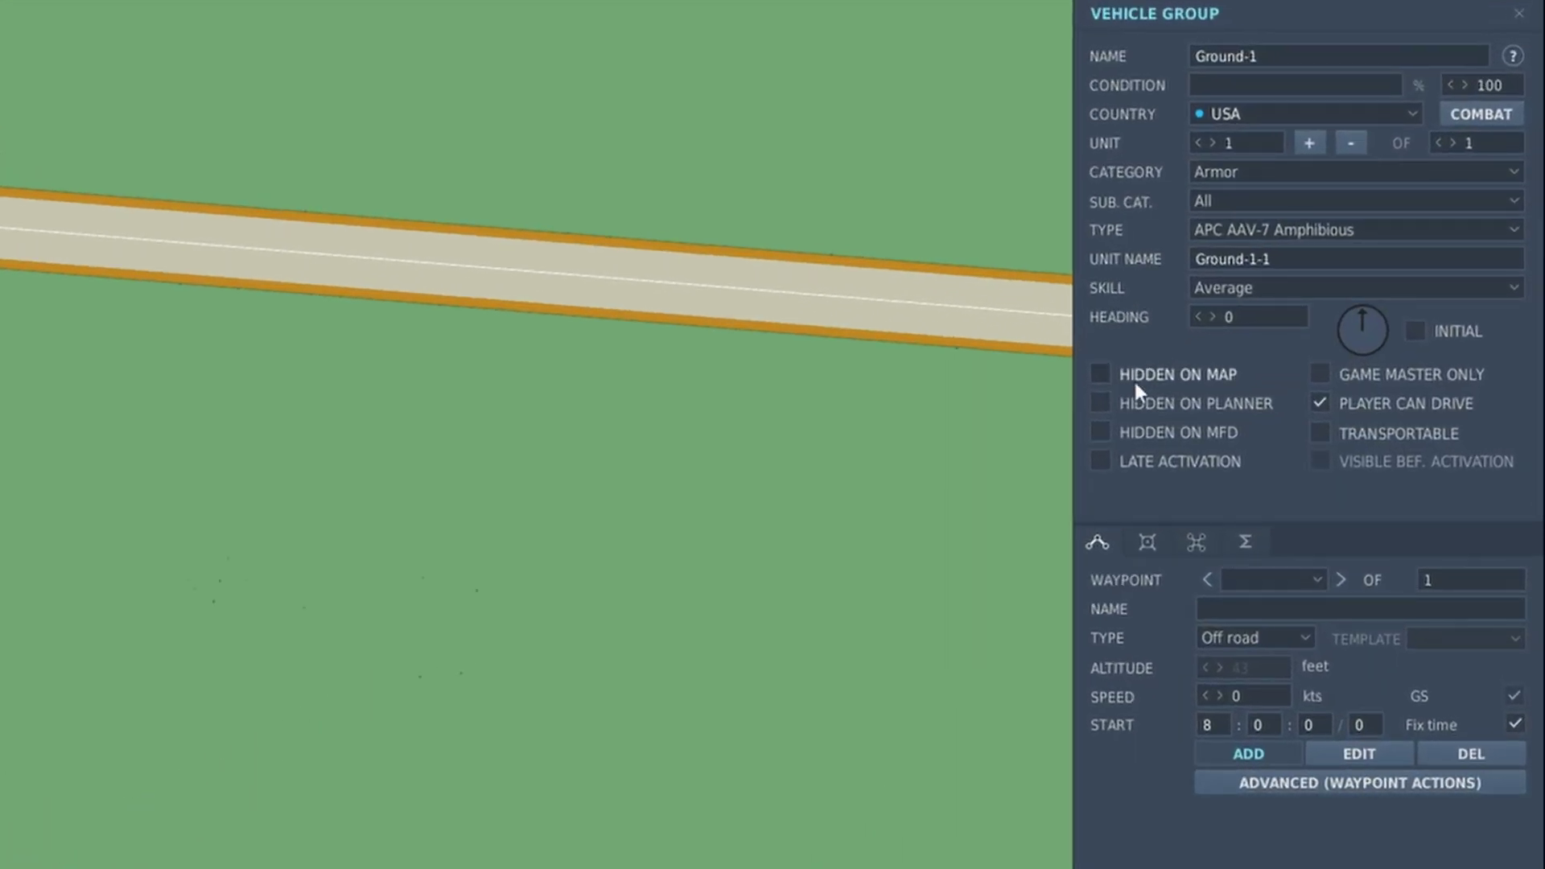
Set the unit's category to Air Defence, subcategory All, type AAA 8,8cm Flak 36.
click(1220, 179)
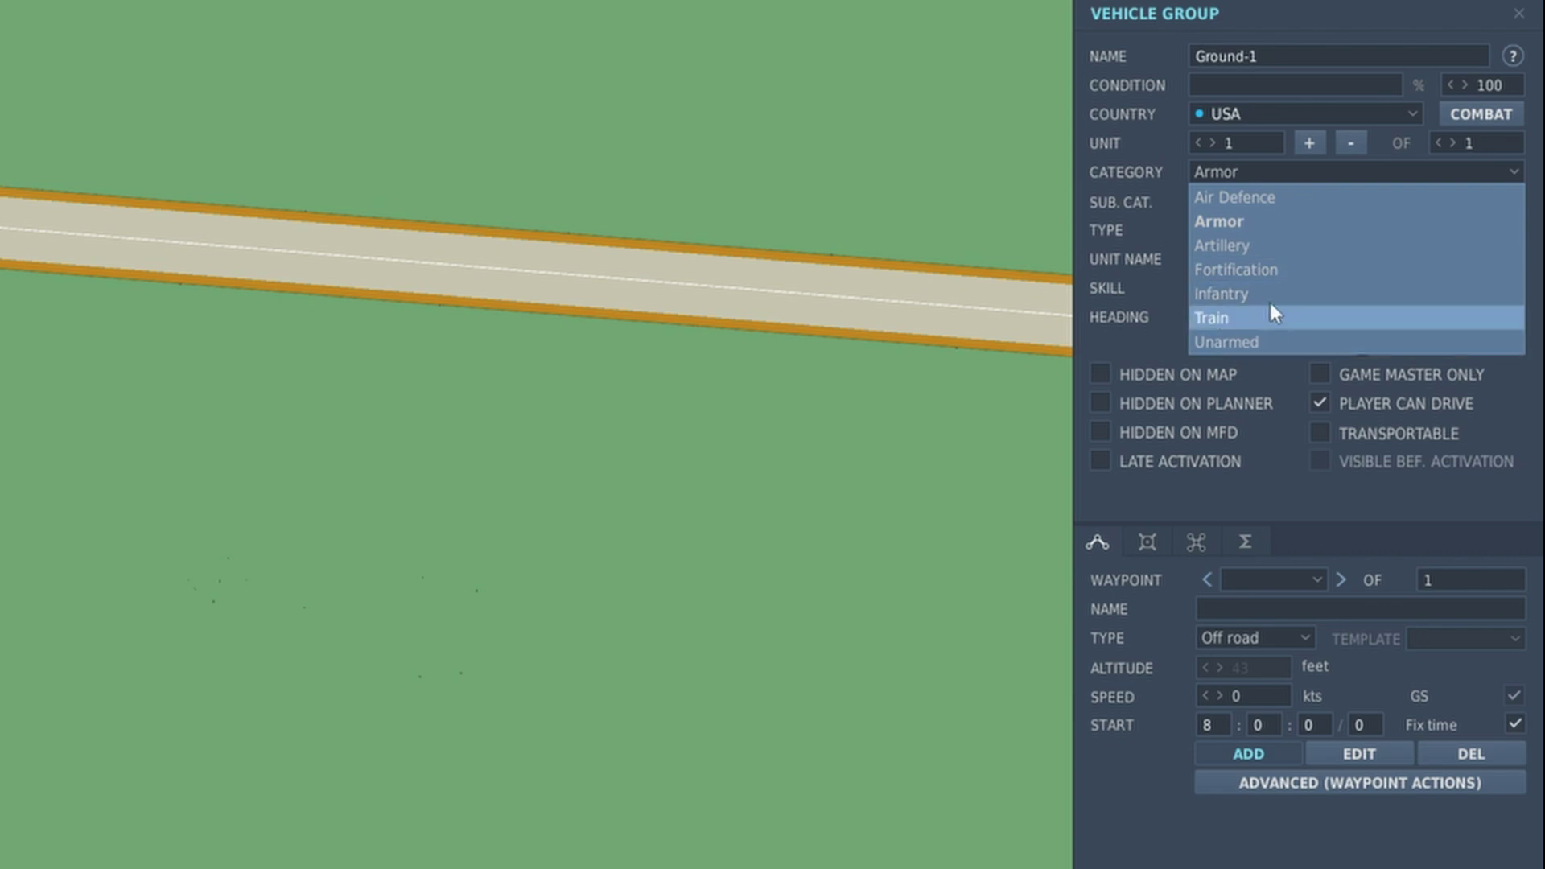
click(1263, 201)
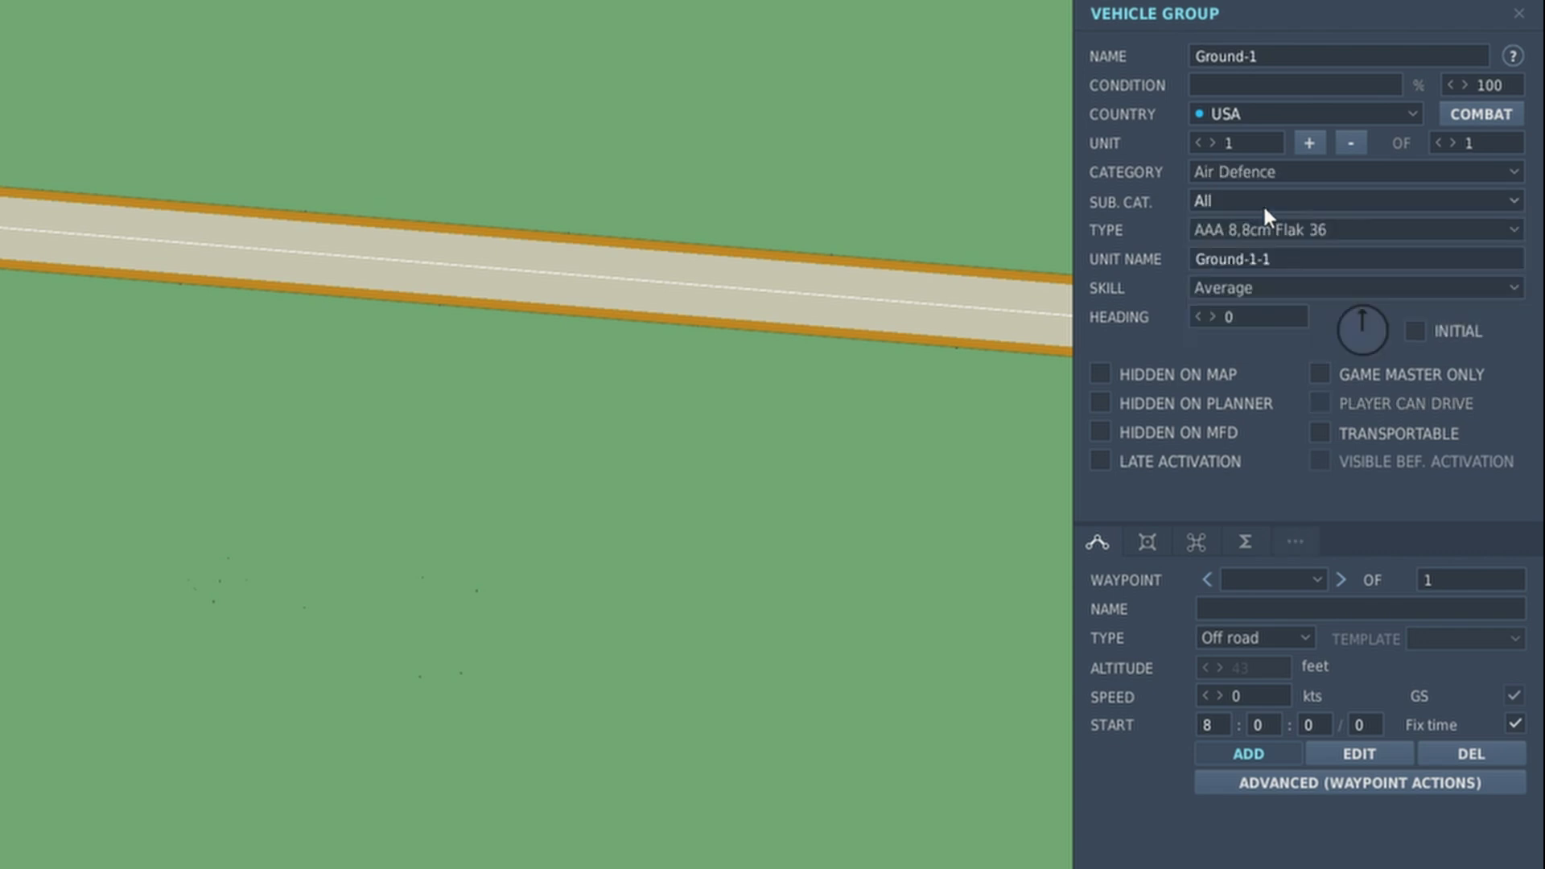
click(1251, 202)
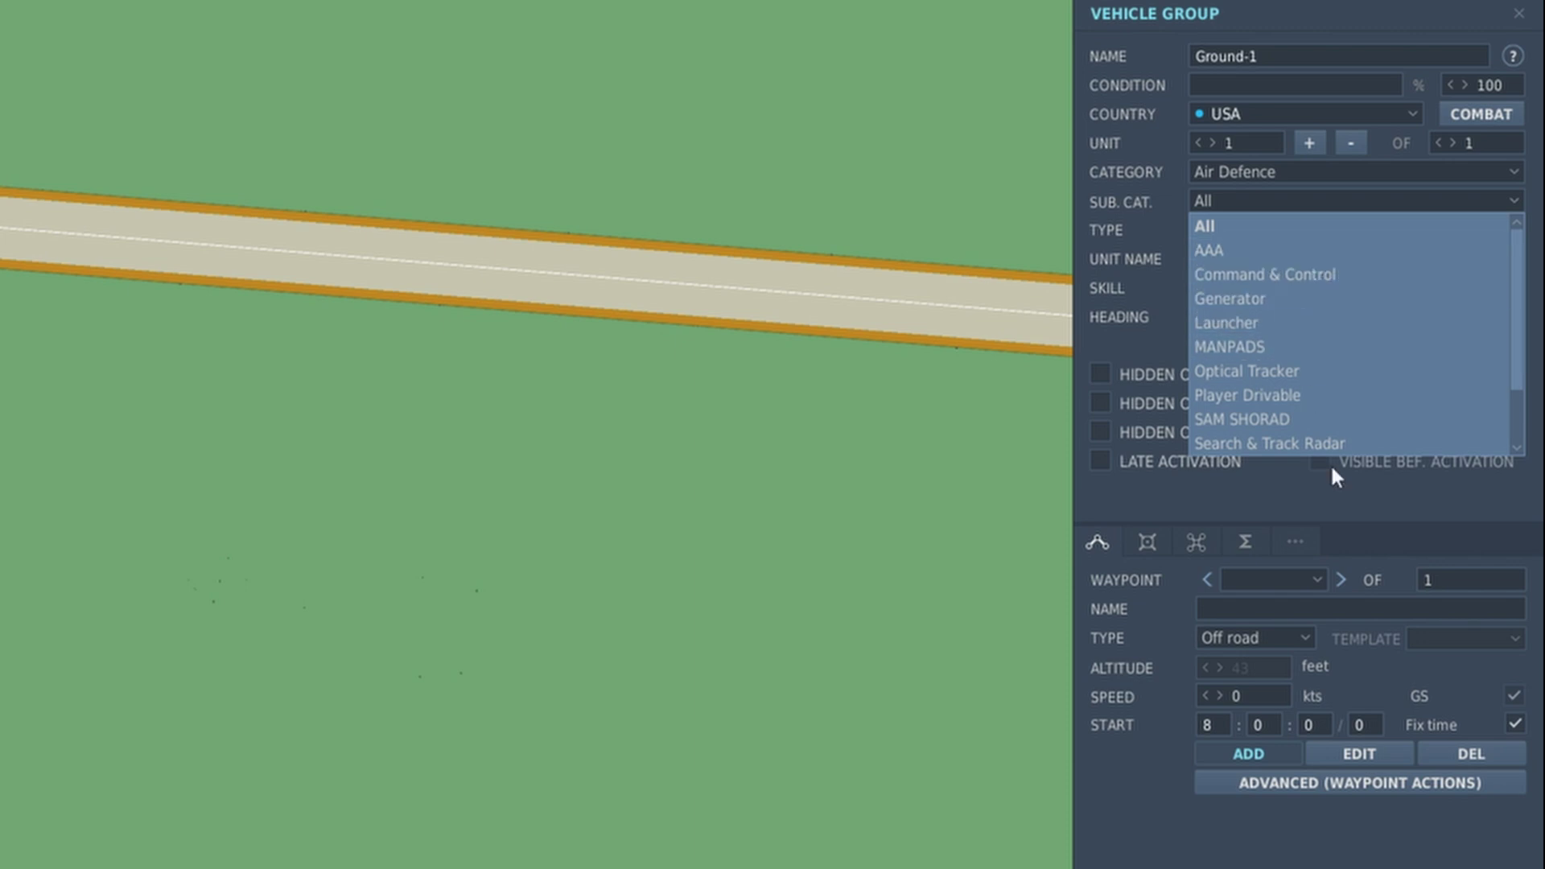
scroll(1328, 402, down, 1)
scroll(1287, 382, up, 1)
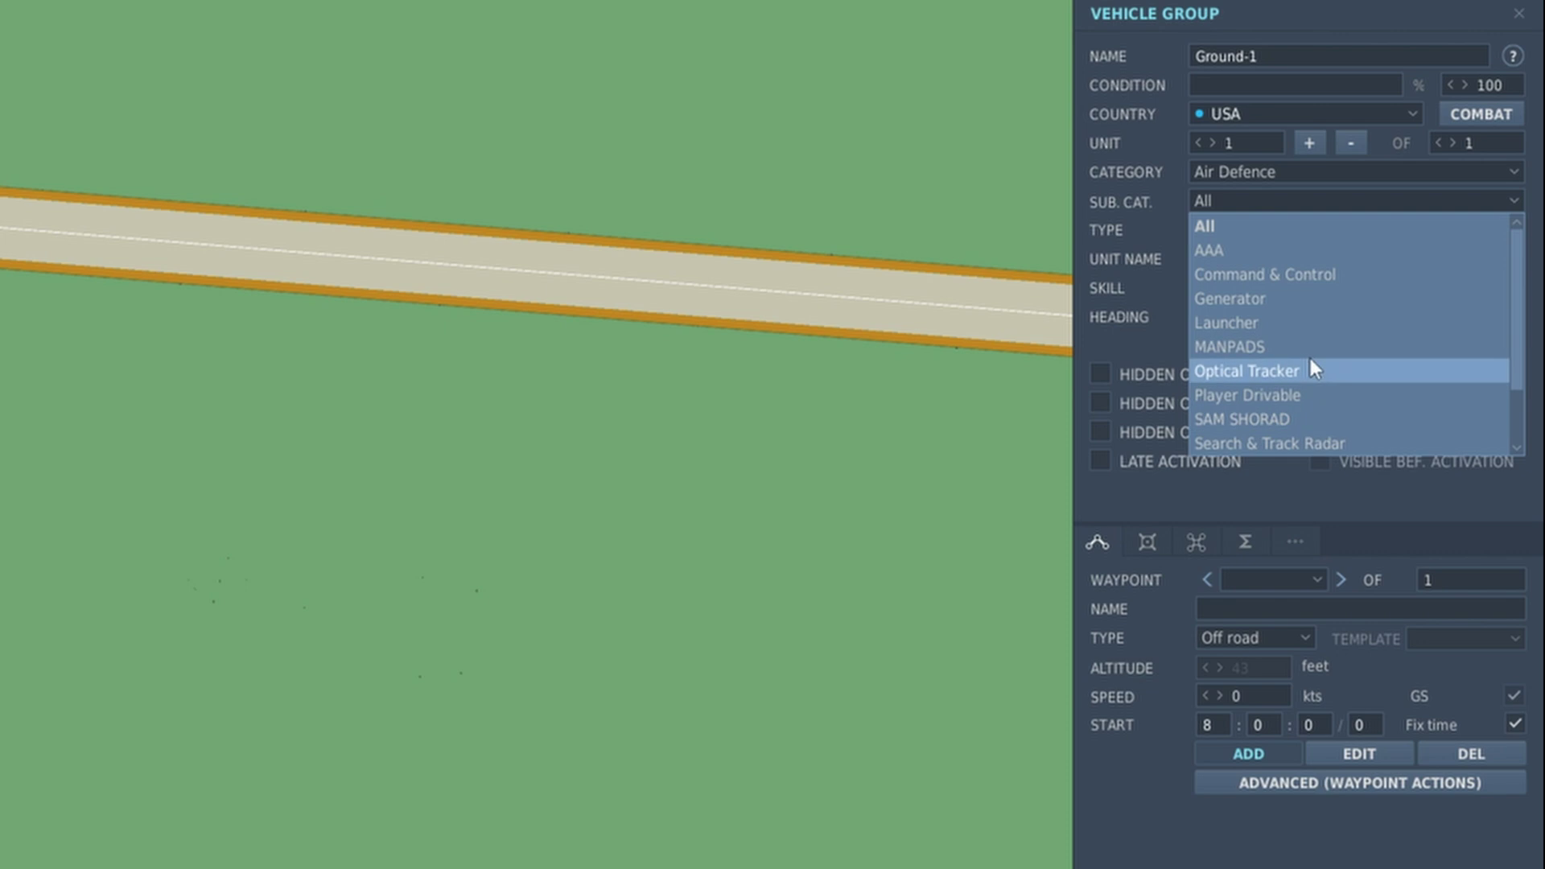
scroll(1310, 378, down, 1)
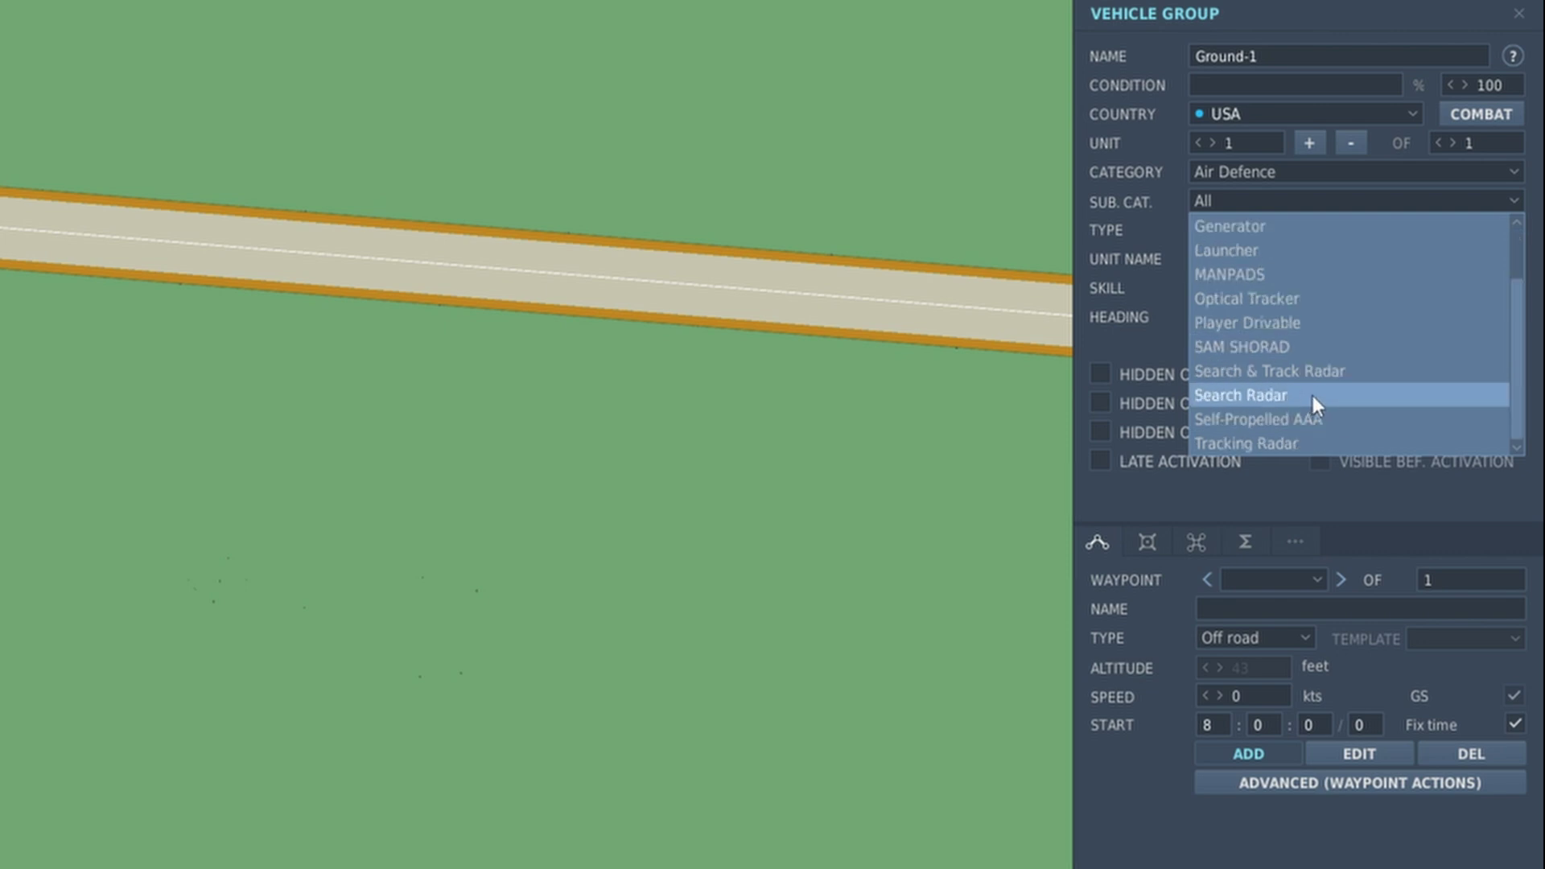
click(1152, 231)
click(1282, 227)
scroll(1289, 313, down, 6)
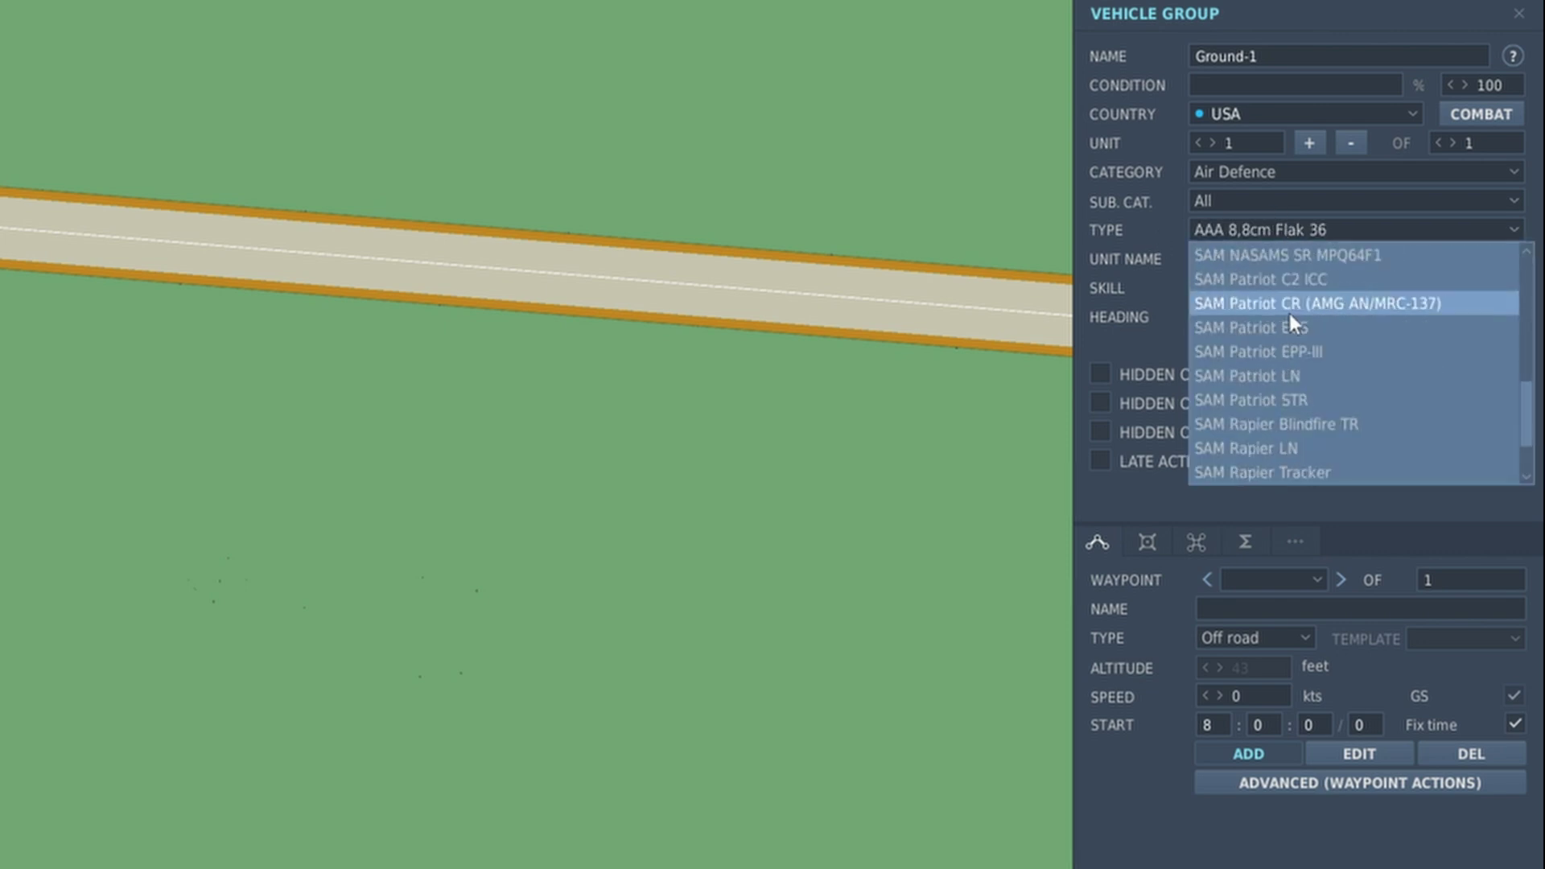
scroll(1289, 312, up, 6)
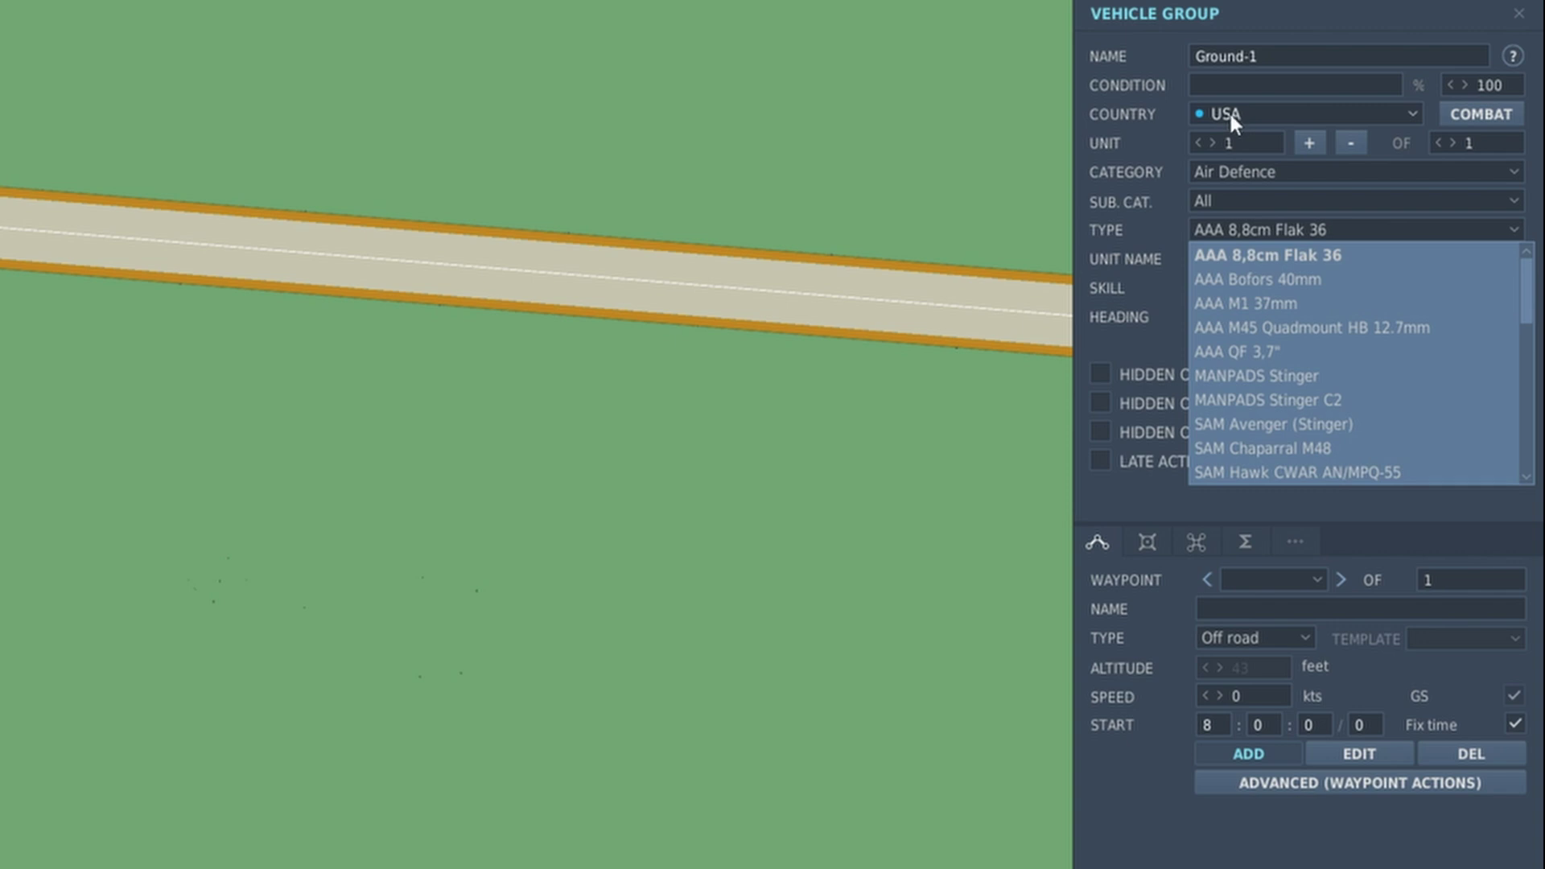
click(1268, 255)
click(1295, 287)
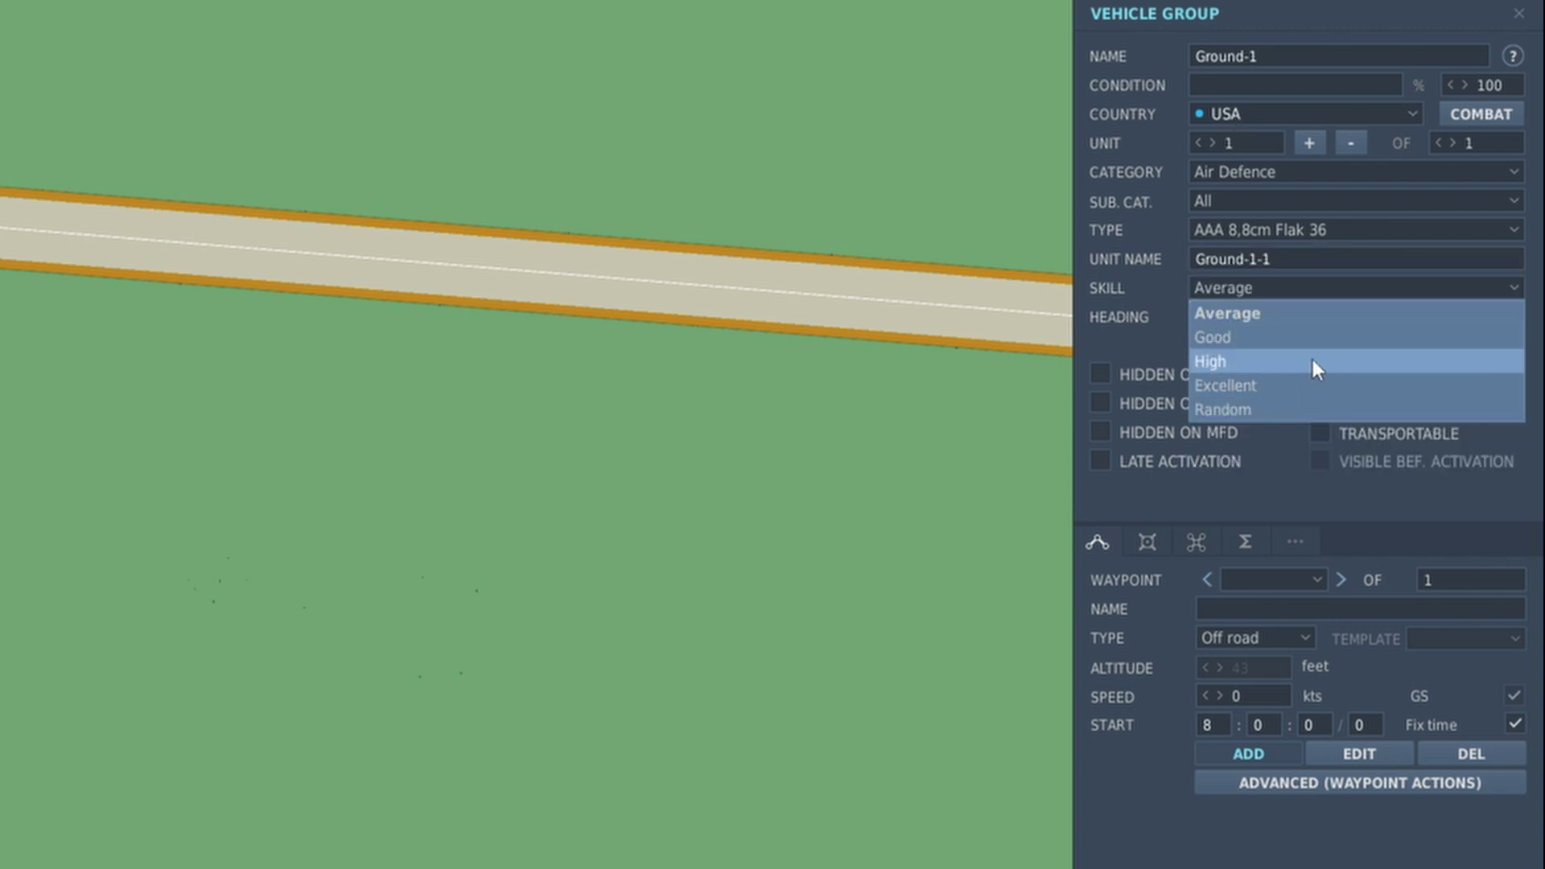
Keep the Flak 36 crew at Average skill, turn it to heading 82, then find the runway A-10A.
click(1313, 310)
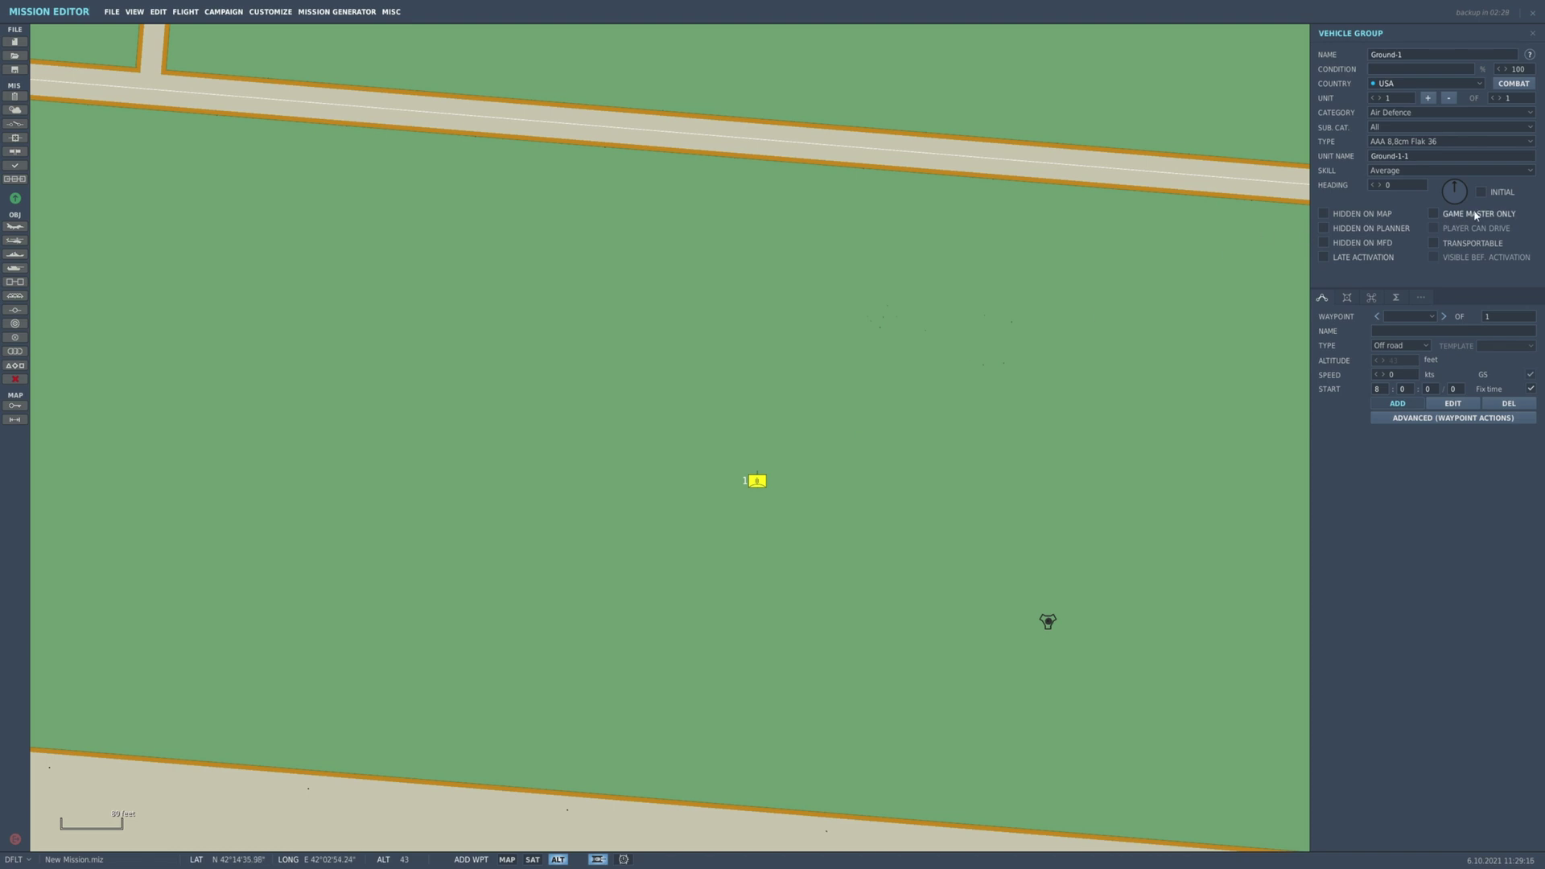
mouse_move(1457, 202)
mouse_down()
mouse_move(1434, 192)
mouse_move(1466, 218)
mouse_move(1440, 193)
mouse_move(1464, 211)
mouse_move(1440, 216)
mouse_move(1466, 190)
mouse_up()
scroll(704, 515, up, 2)
scroll(805, 481, up, 1)
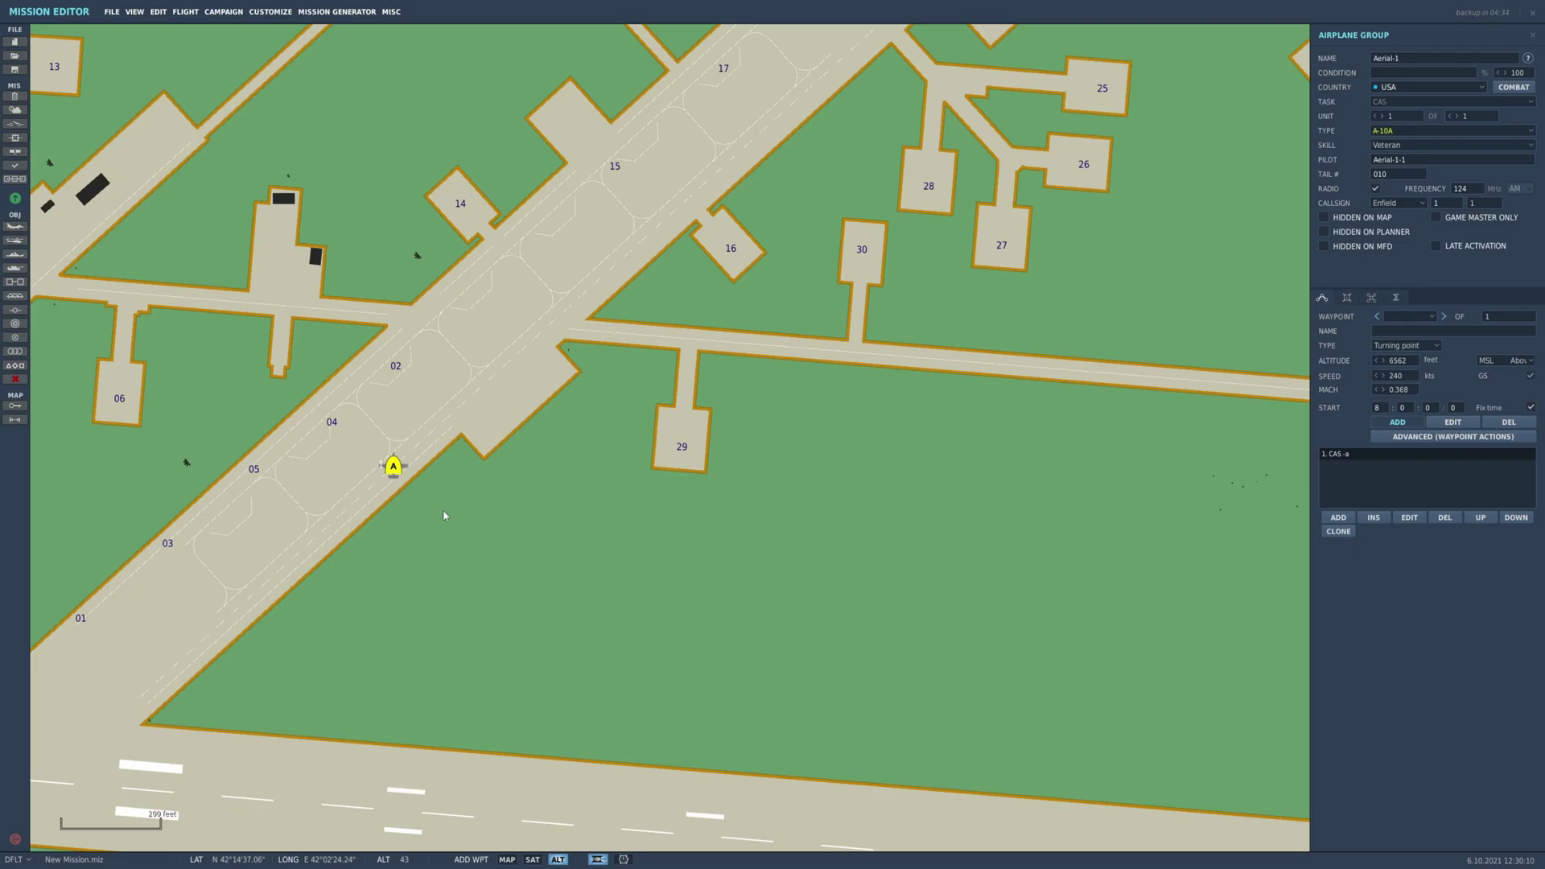
right_drag(442, 517, 765, 544)
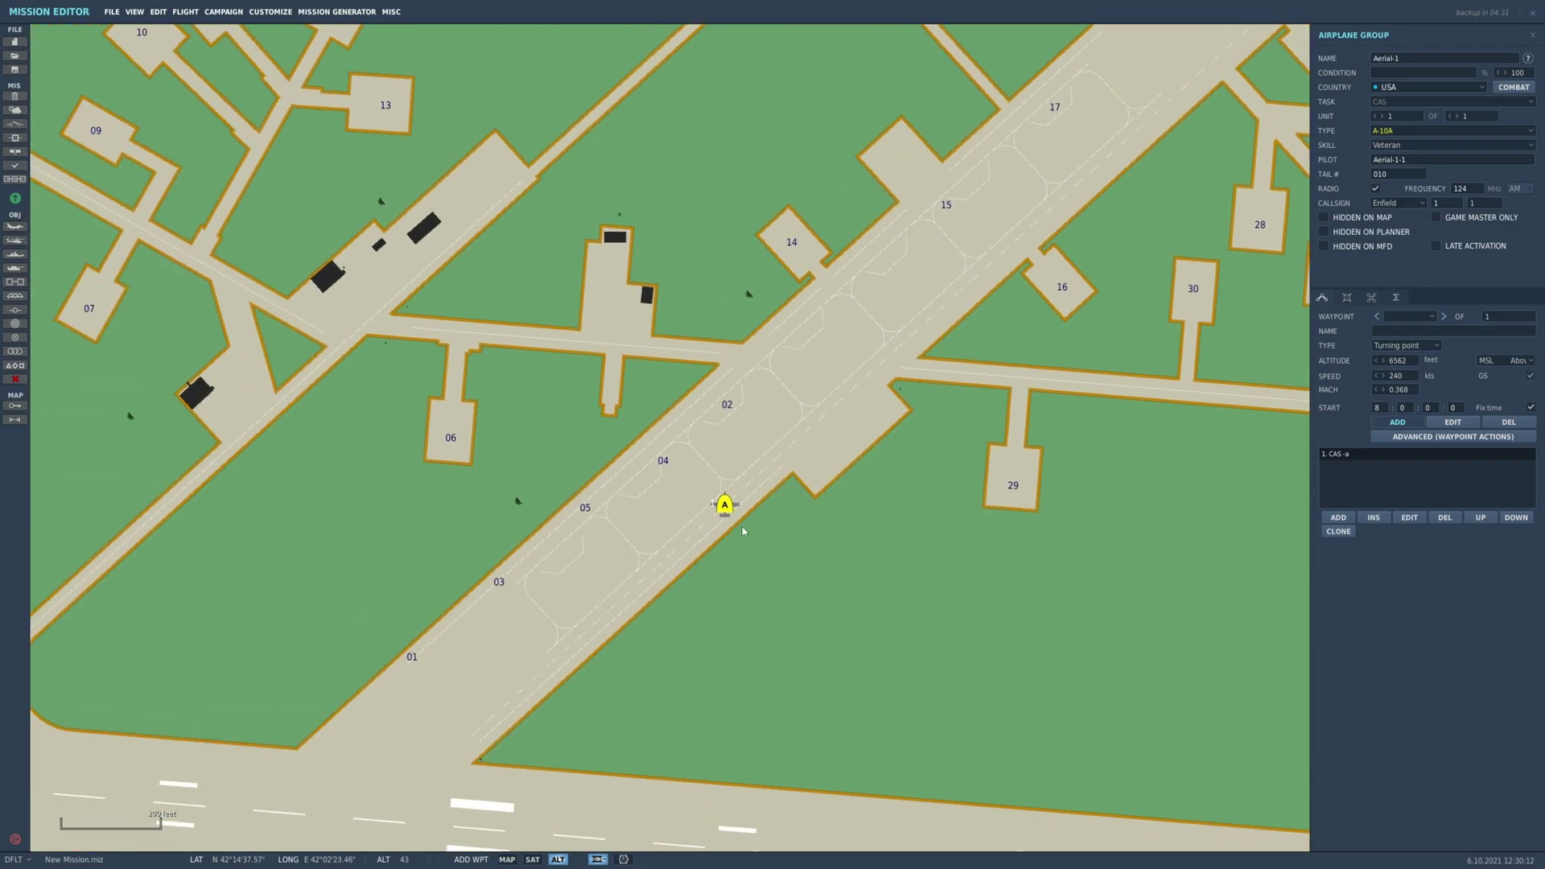
Set the A-10A flight's skill to Client and its first waypoint to Takeoff from ground.
scroll(720, 526, up, 2)
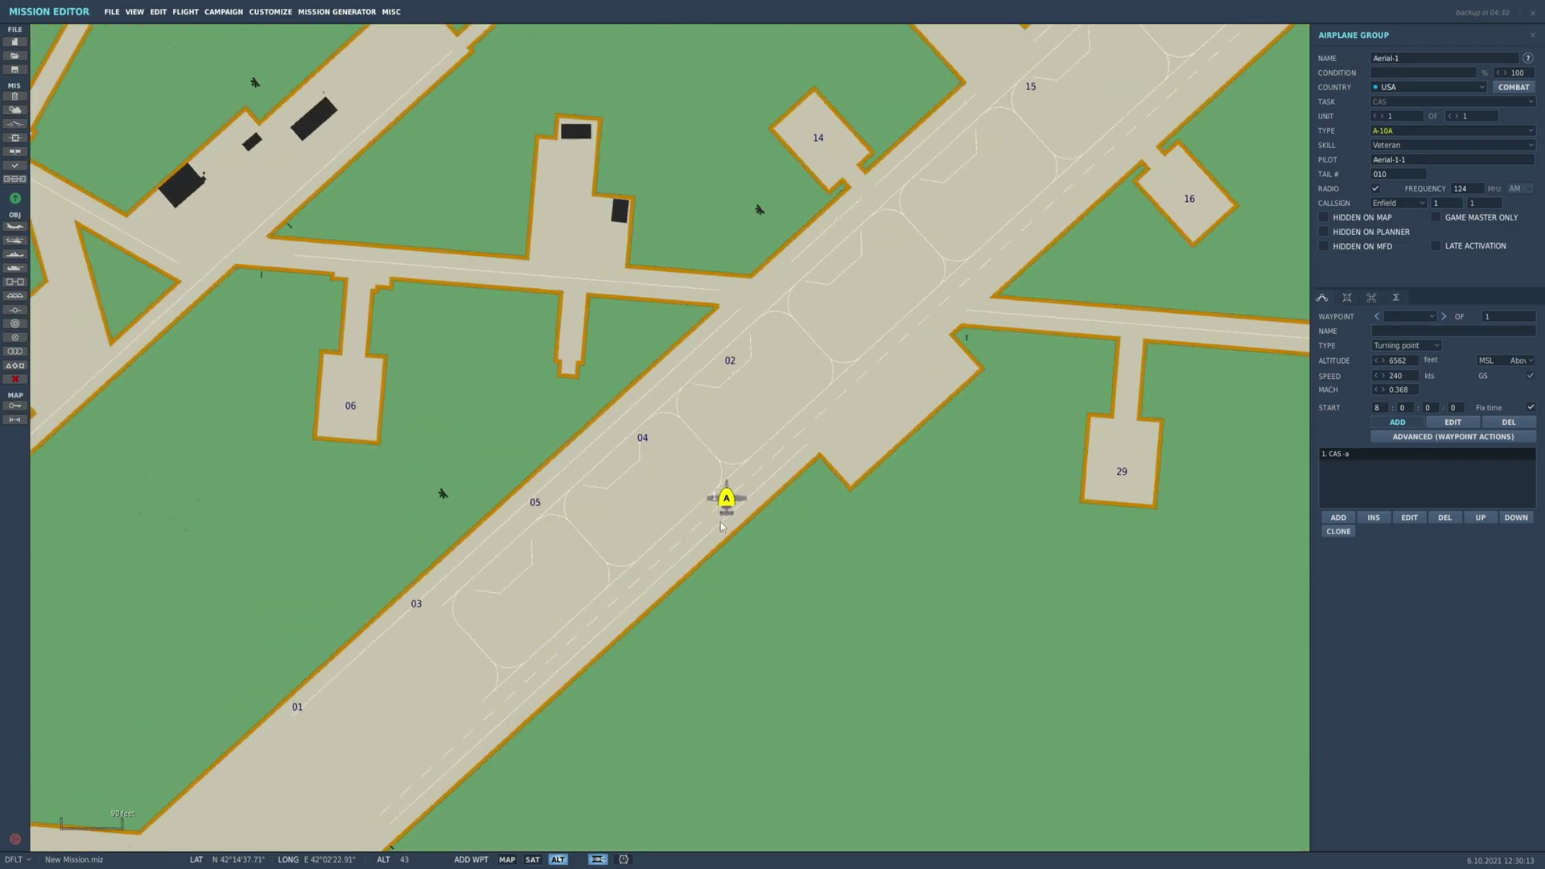
click(1464, 148)
click(1415, 185)
click(1404, 345)
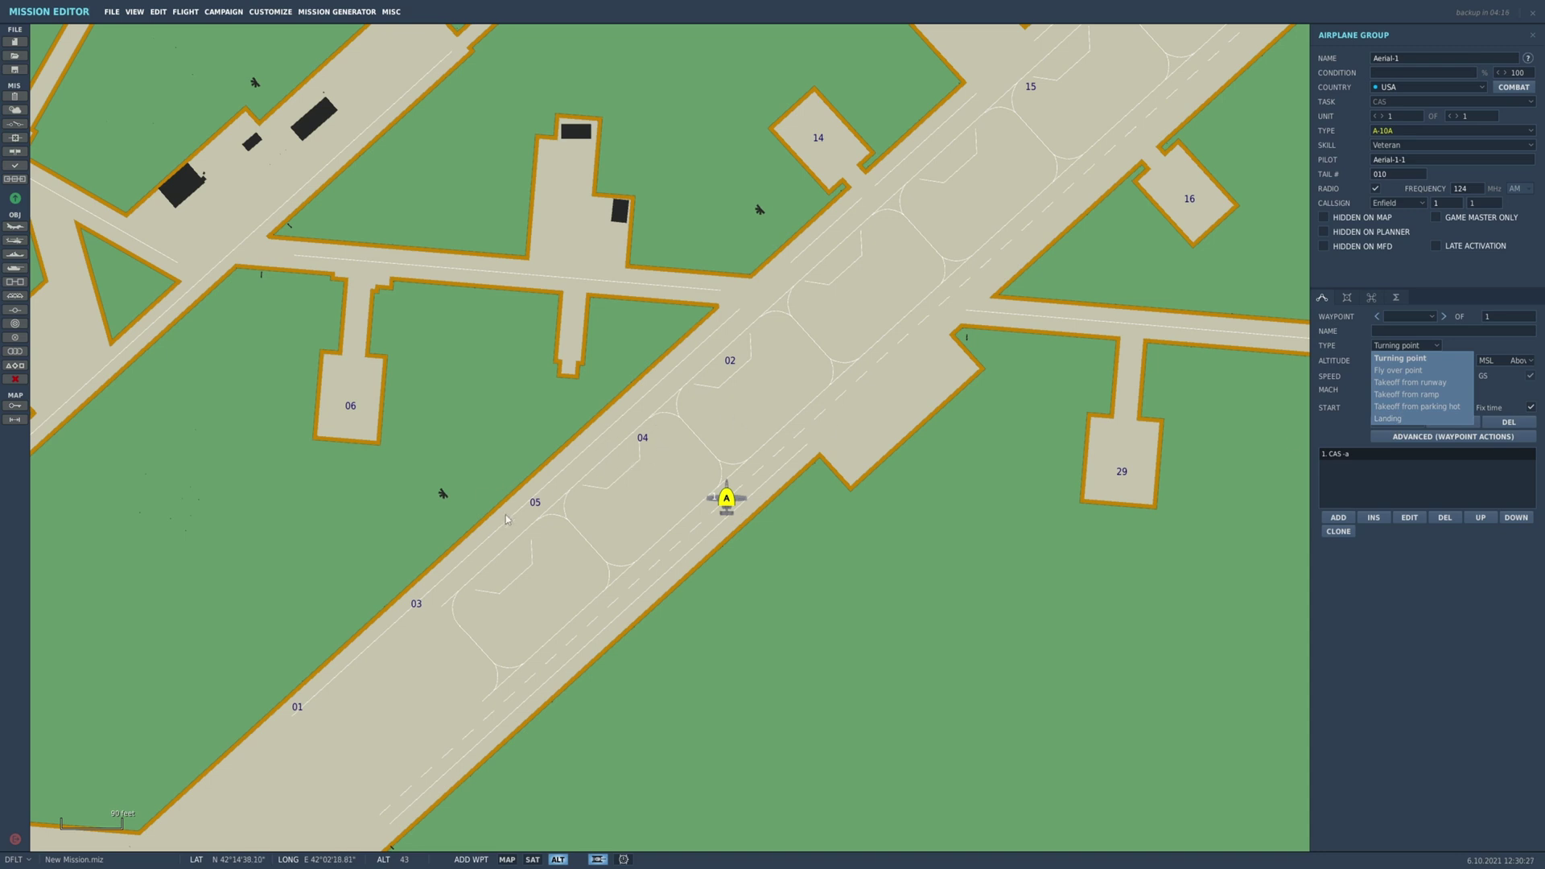
click(1410, 145)
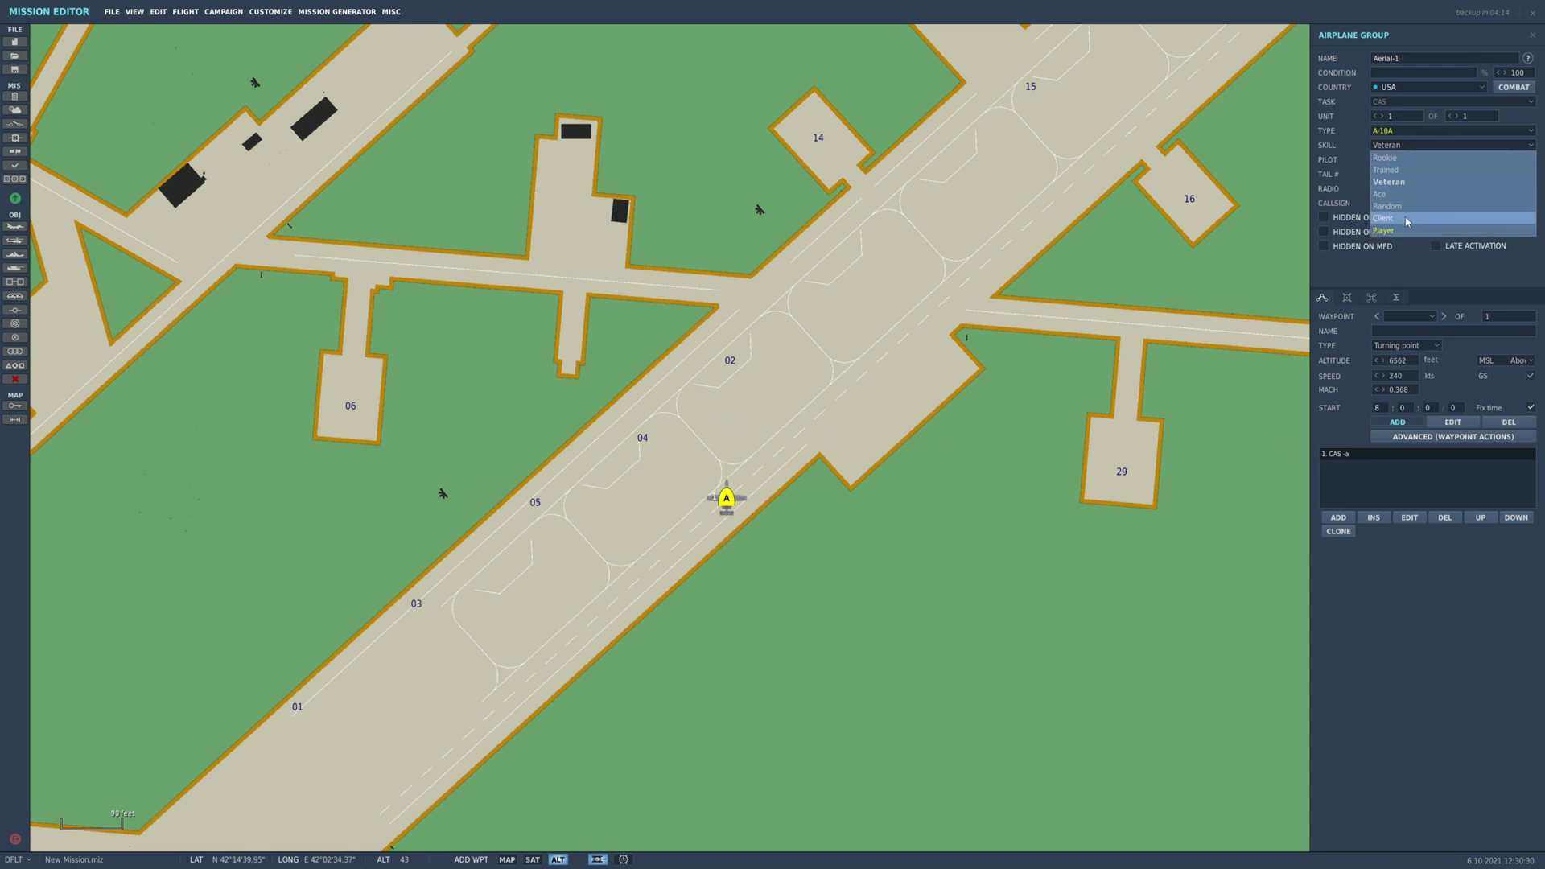
click(1406, 218)
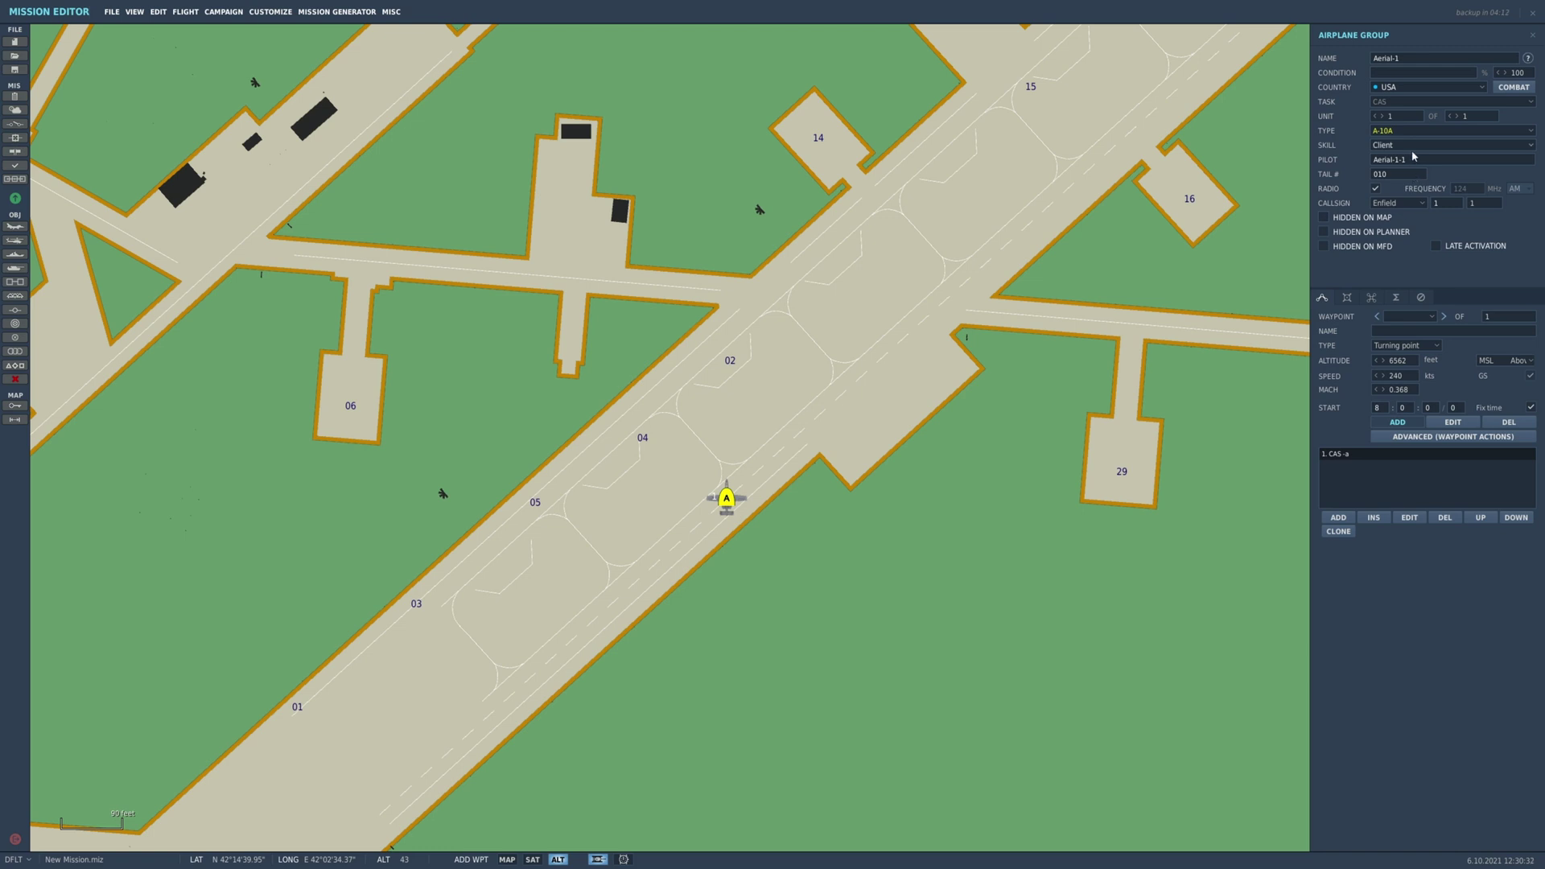
click(1404, 345)
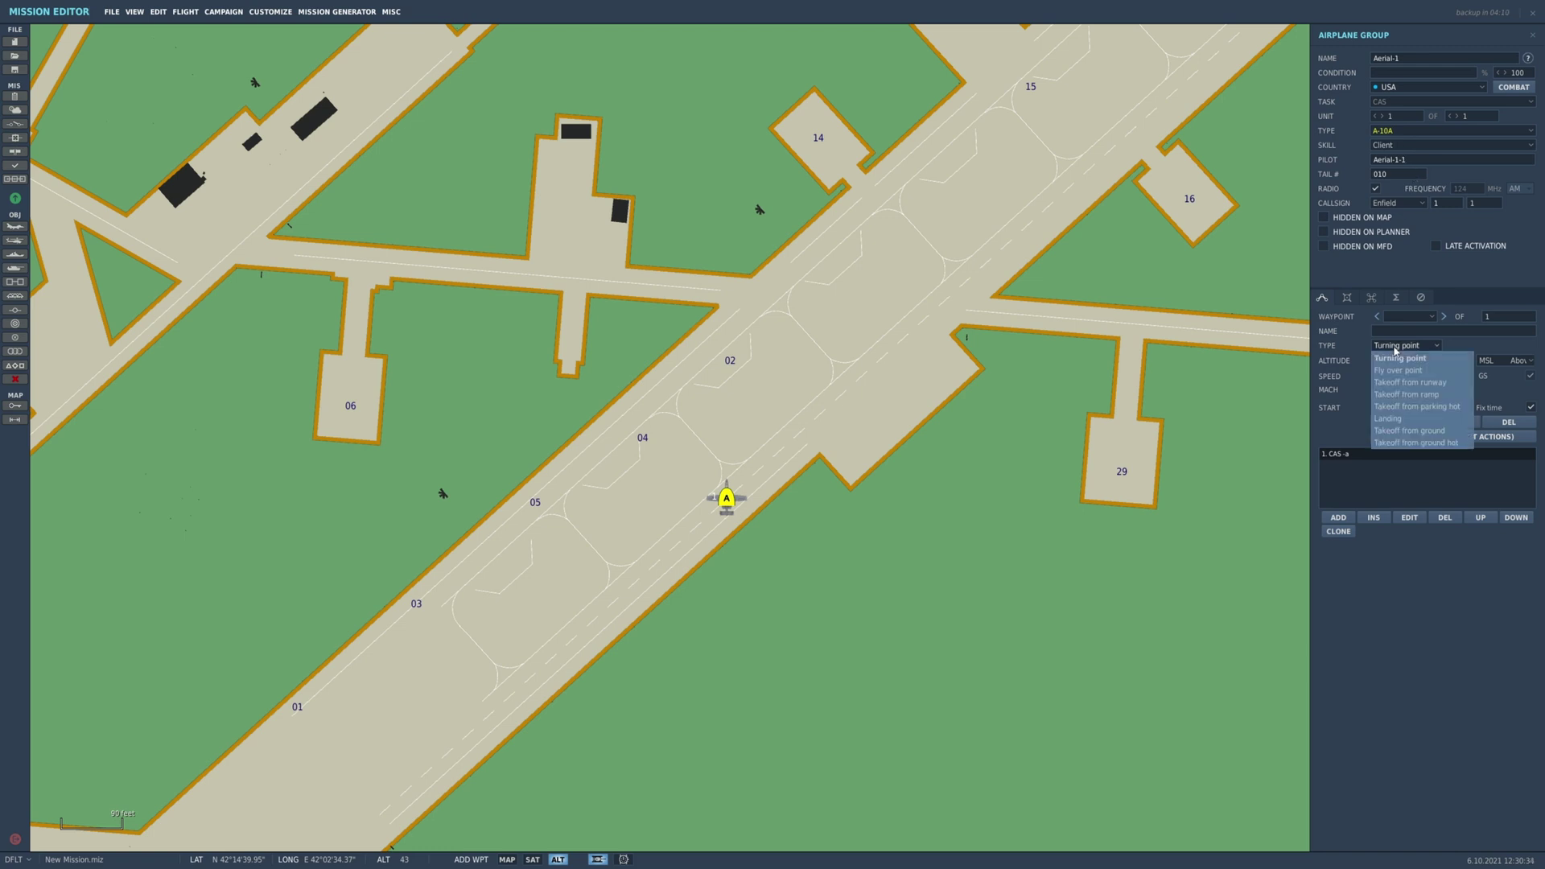
click(1440, 432)
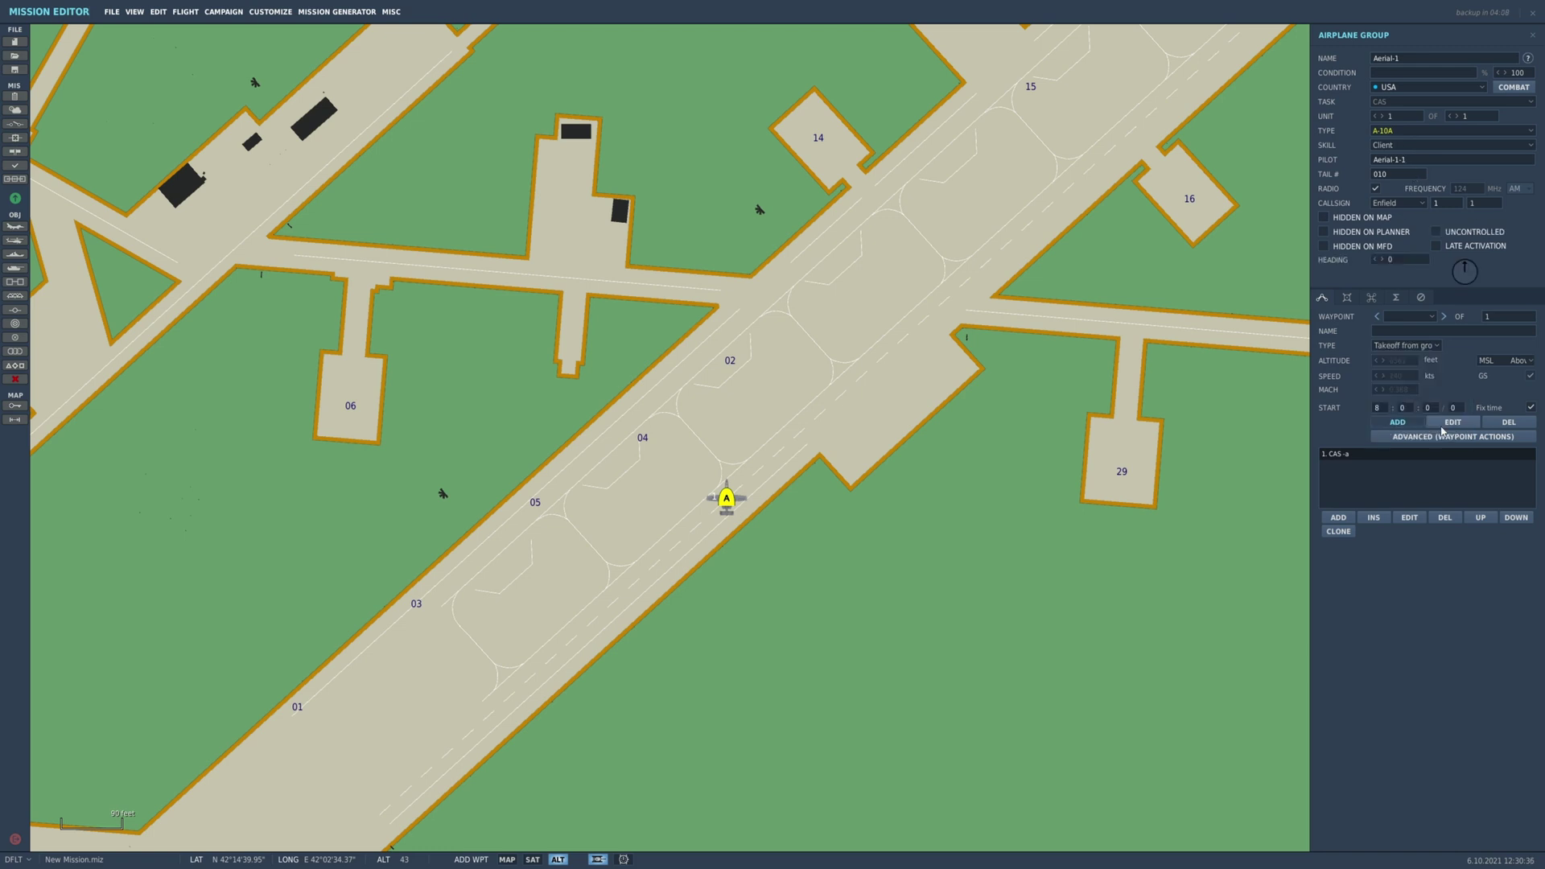
Rotate the A-10A to heading 278 and re-pick its takeoff start type.
mouse_move(1460, 275)
mouse_down()
mouse_move(1477, 274)
mouse_move(1444, 301)
mouse_up()
click(1404, 346)
click(1416, 434)
Drag the A-10A off the runway onto open ground south-west of Senaki-Kolkhi.
scroll(678, 471, up, 2)
click(682, 457)
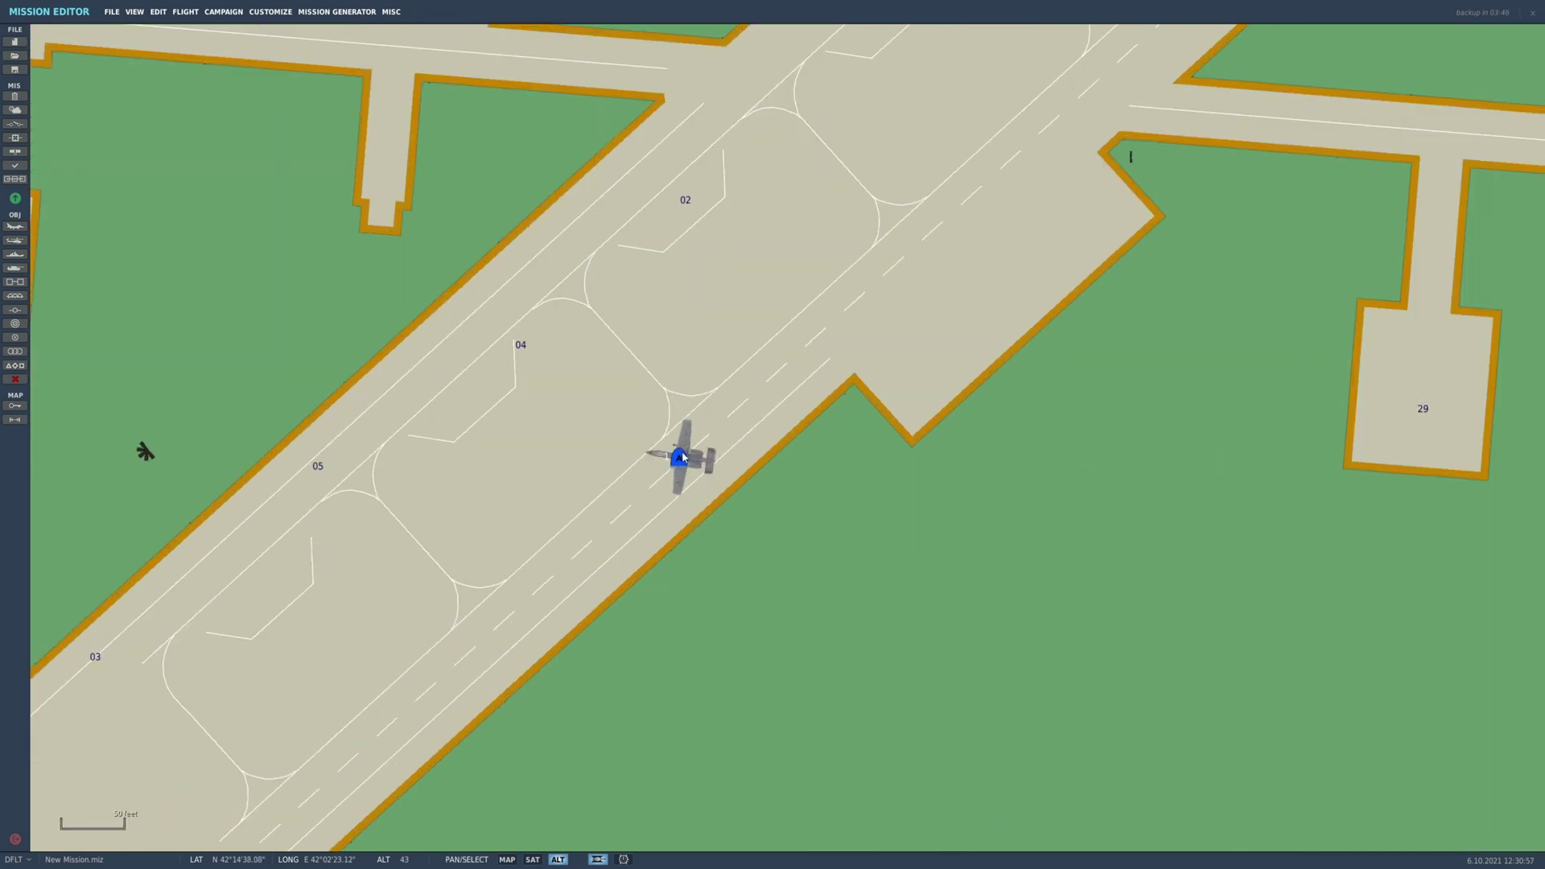
drag(683, 457, 851, 241)
scroll(932, 491, down, 2)
scroll(915, 220, down, 2)
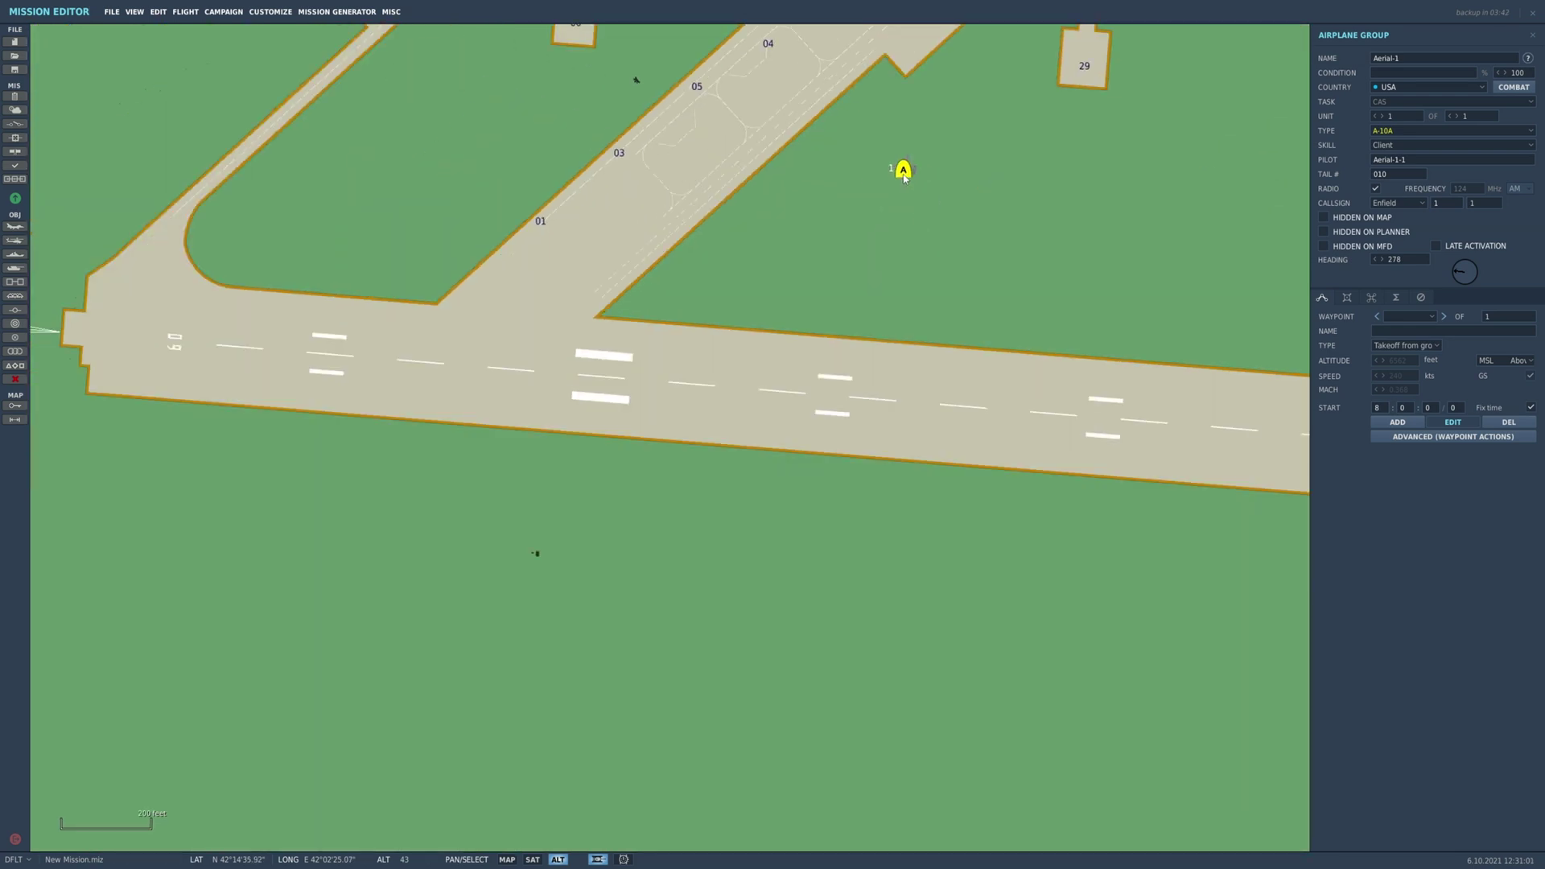
drag(904, 177, 656, 563)
scroll(656, 563, down, 2)
drag(688, 434, 699, 495)
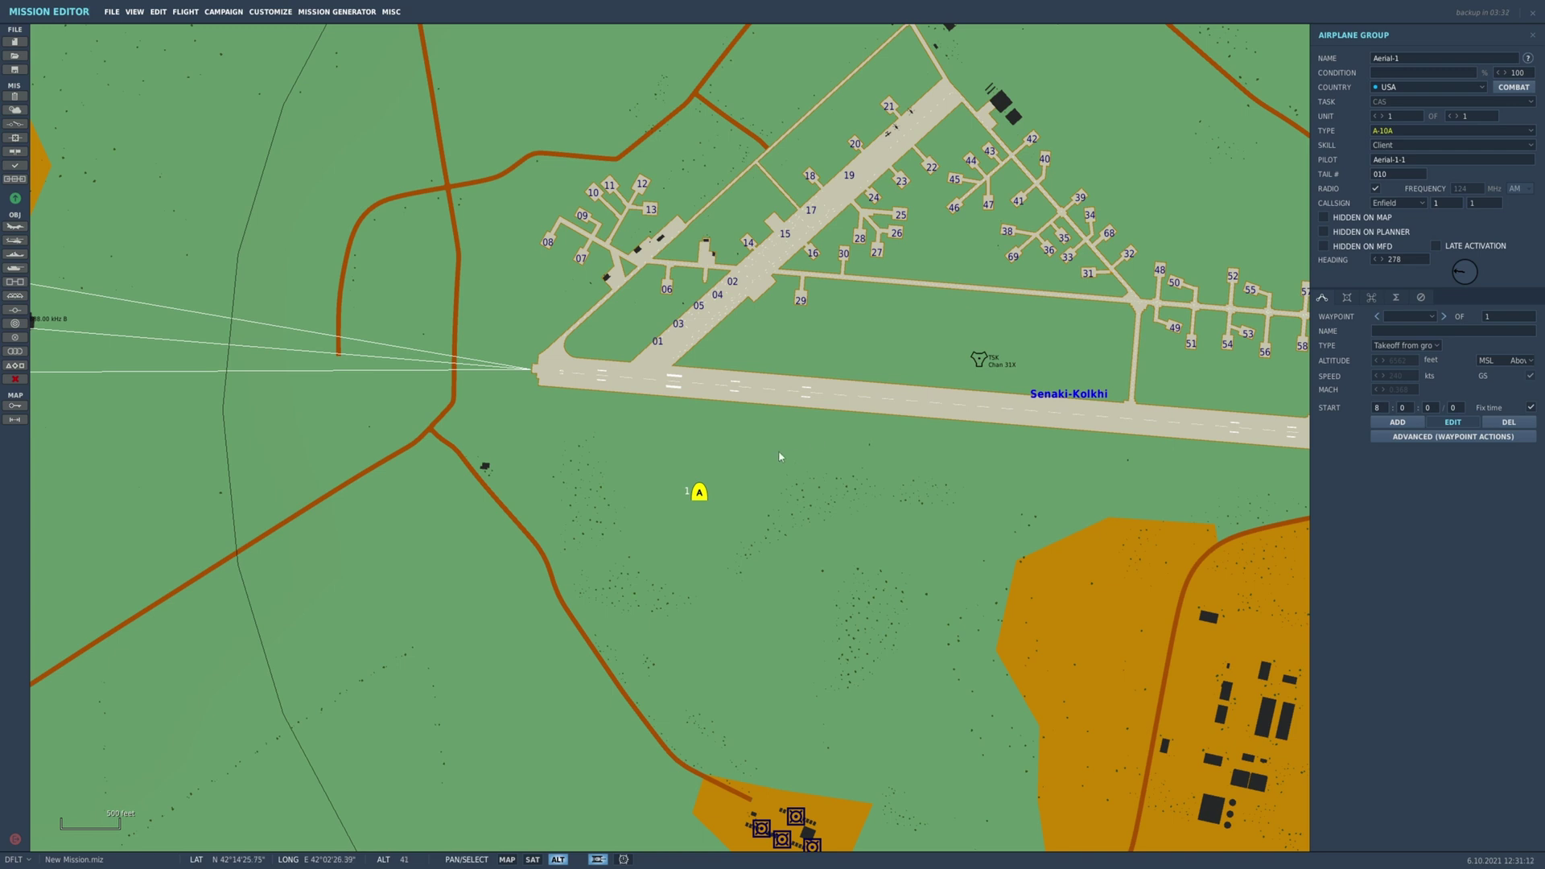
scroll(779, 456, down, 3)
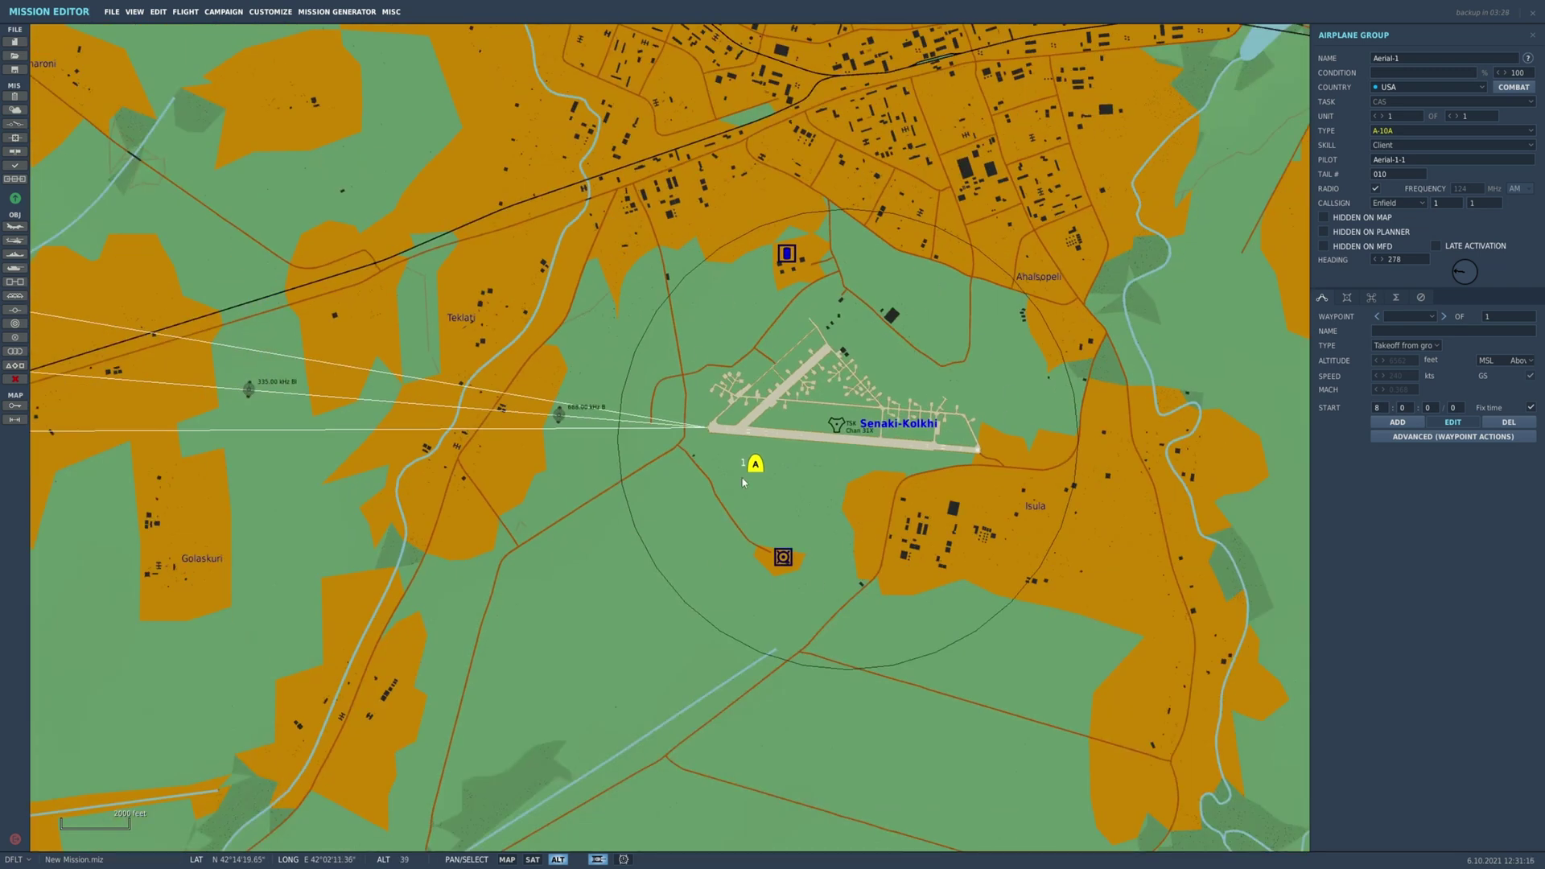
drag(753, 466, 541, 565)
scroll(547, 571, up, 2)
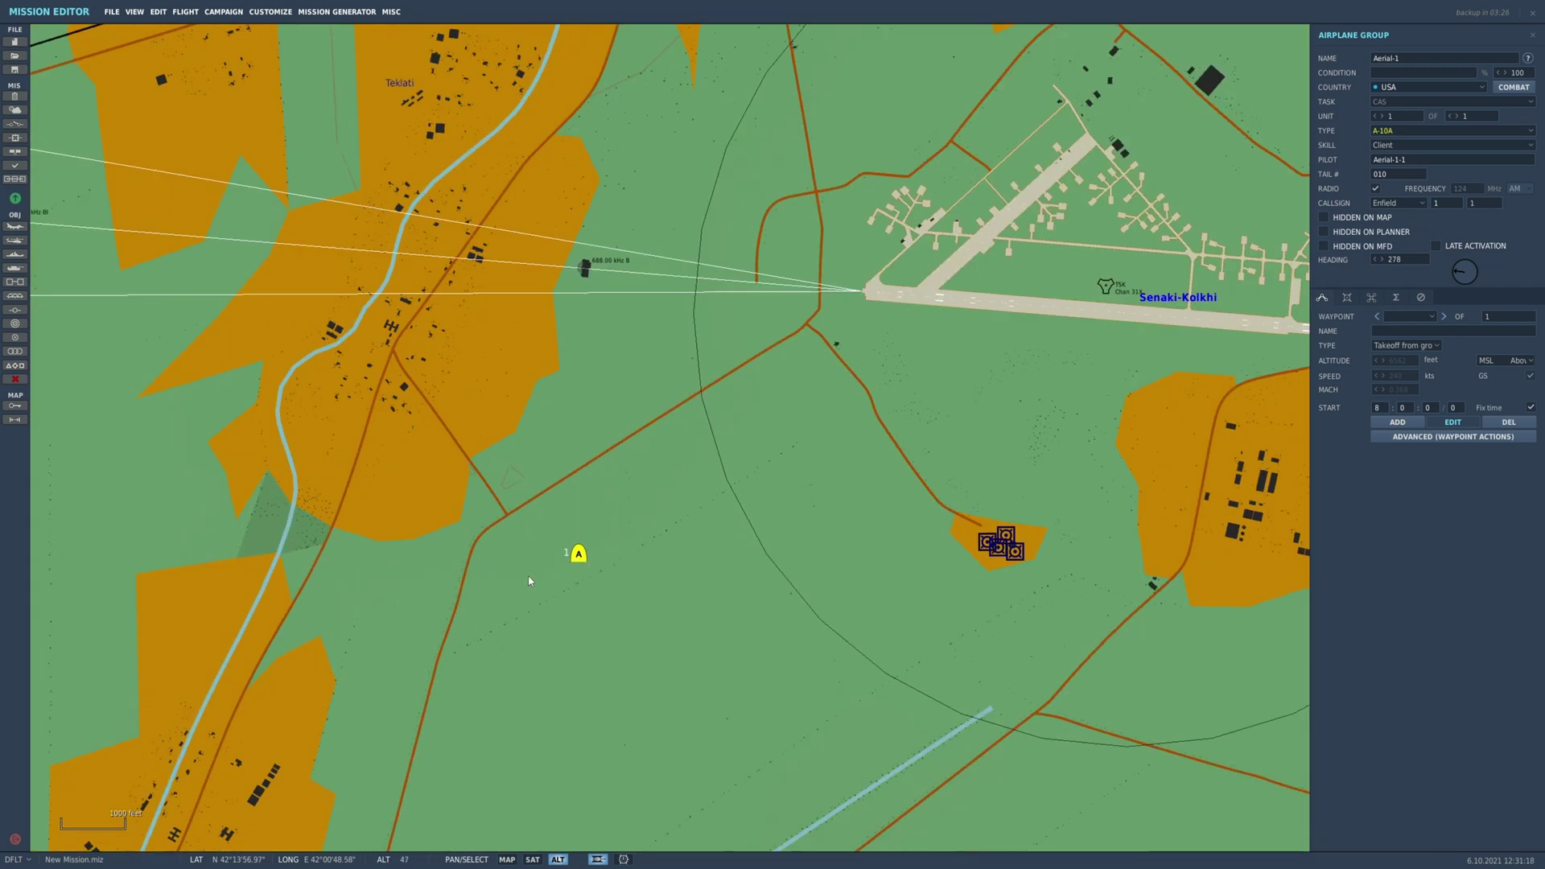
scroll(563, 563, up, 1)
scroll(583, 490, up, 1)
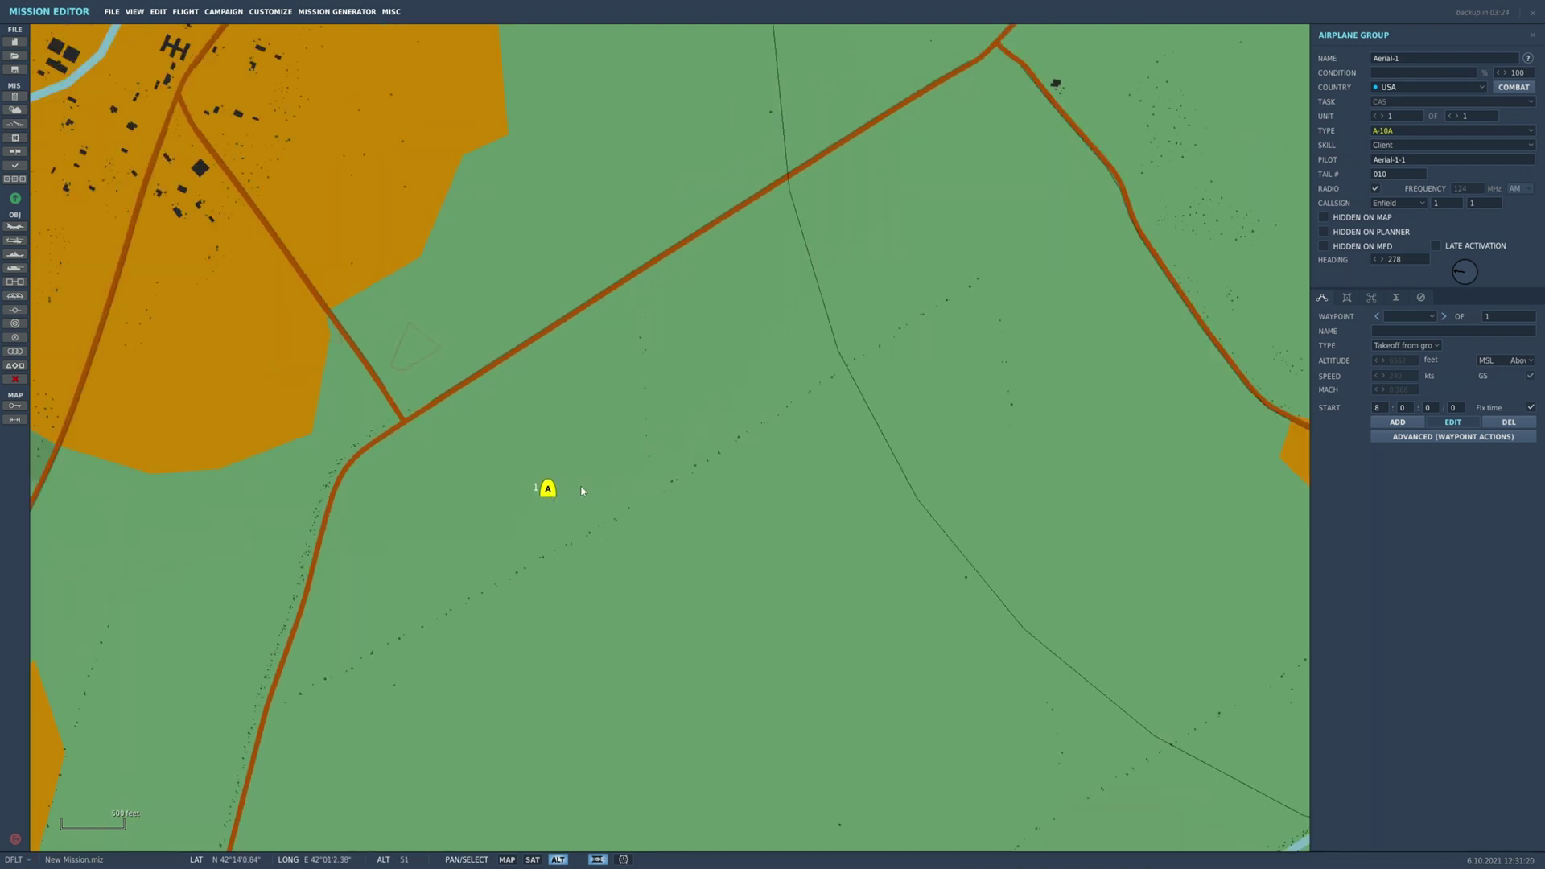
scroll(582, 489, down, 2)
scroll(603, 489, up, 1)
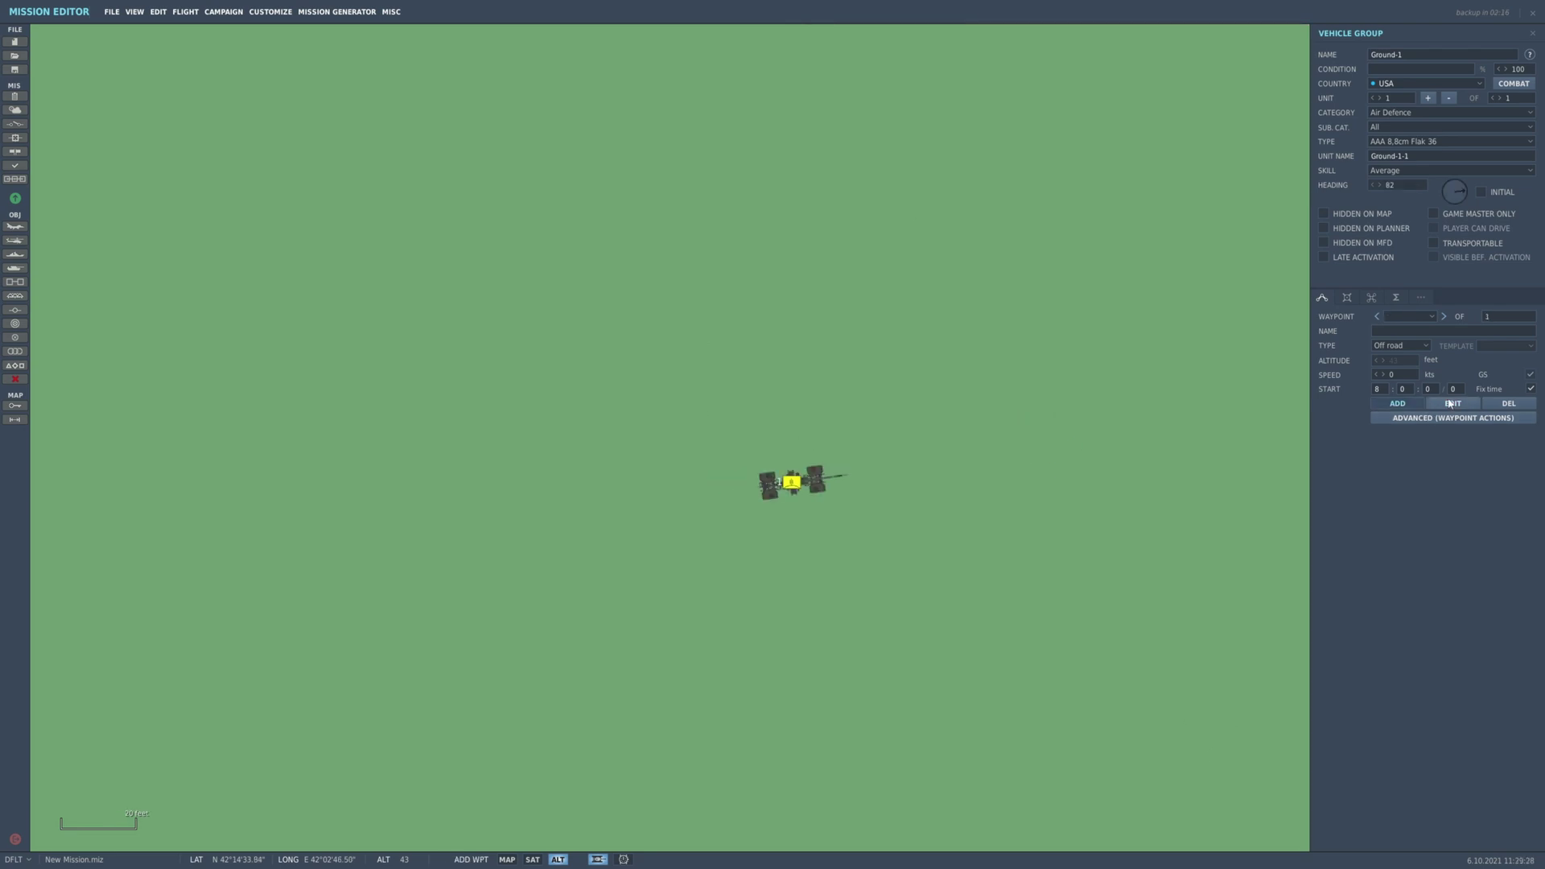
Add an Off road waypoint north of the Flak 36, checking the ground formation options.
click(703, 107)
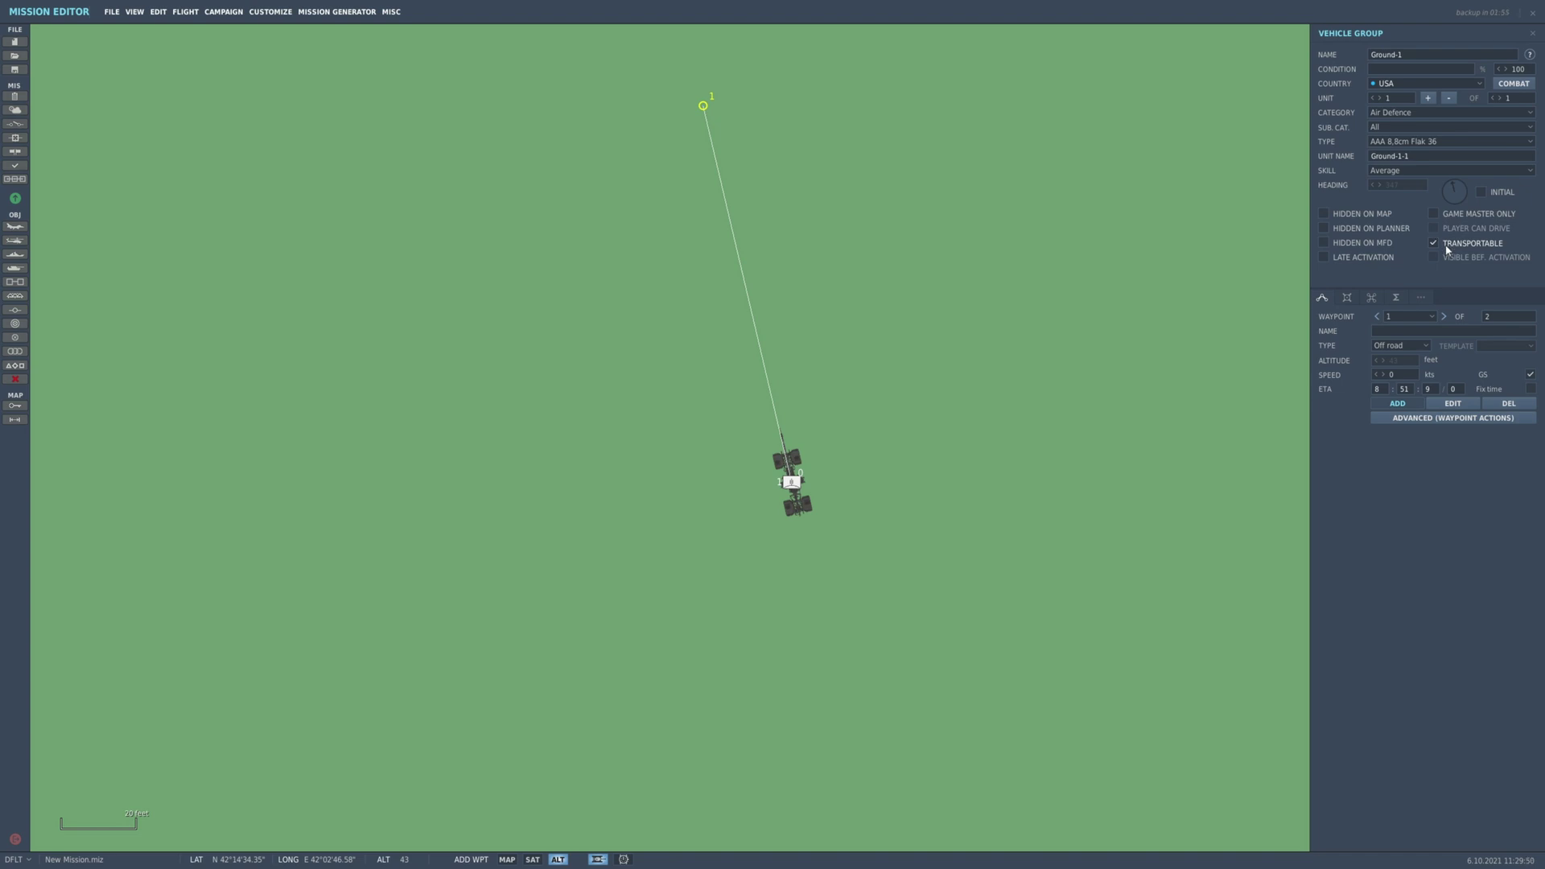
click(1401, 346)
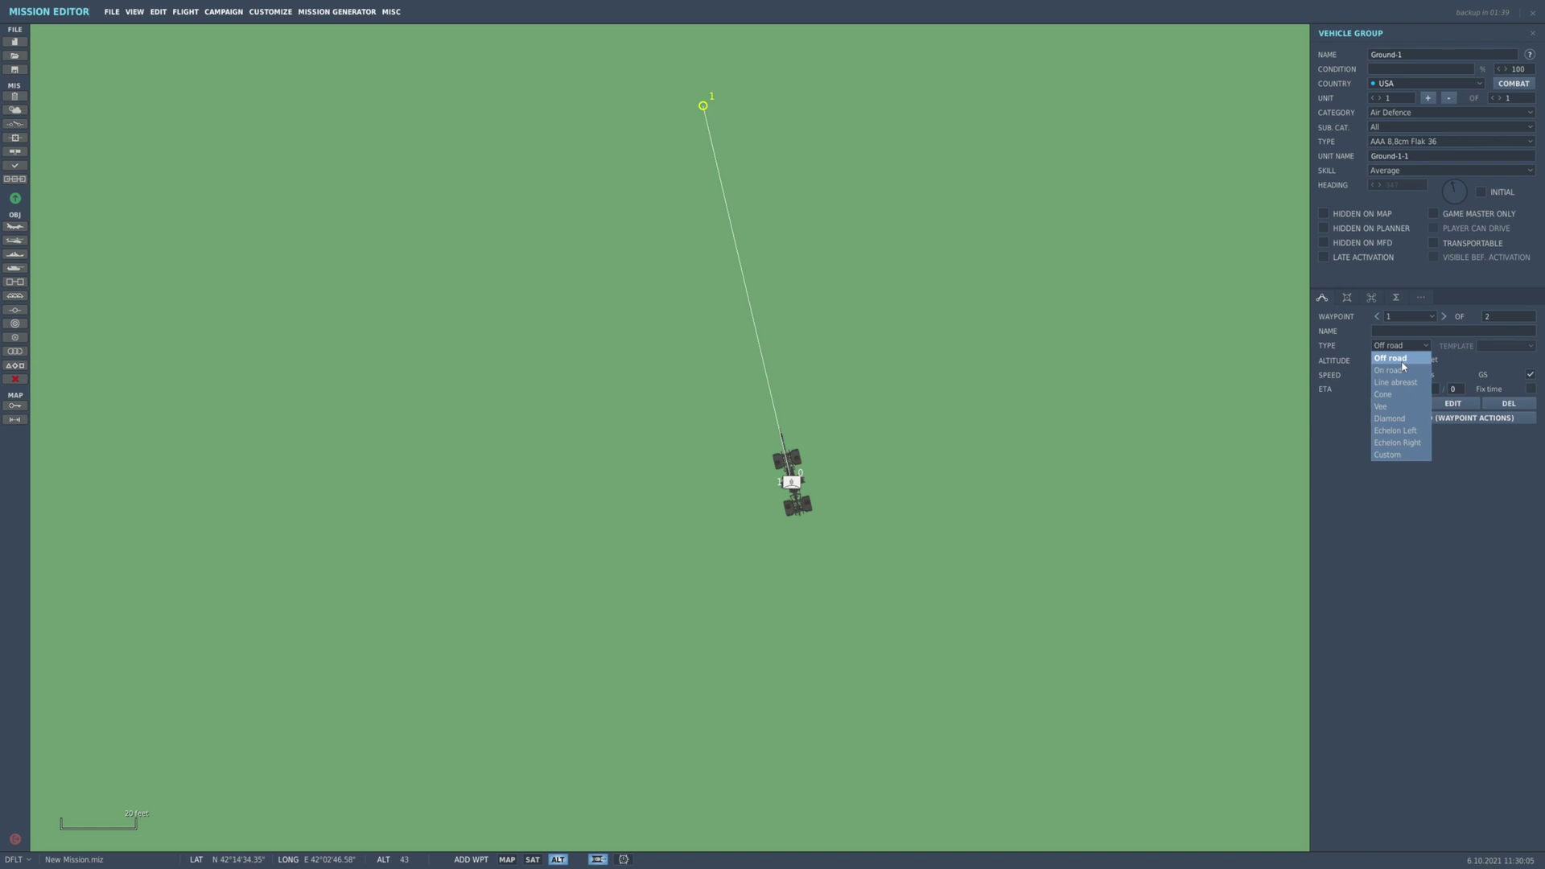
click(1113, 456)
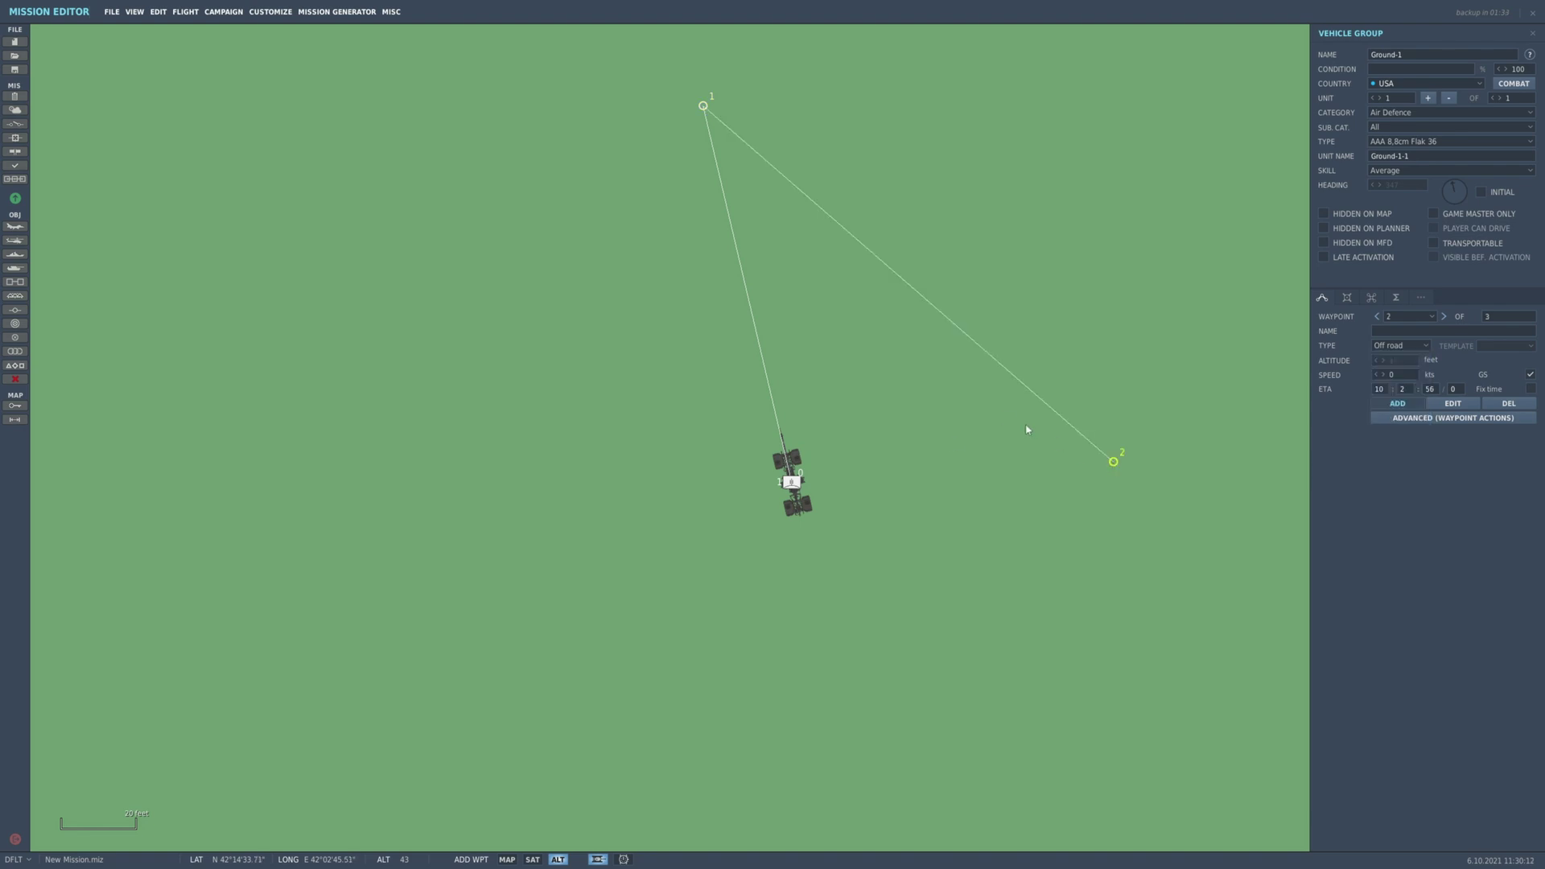
scroll(1006, 434, down, 5)
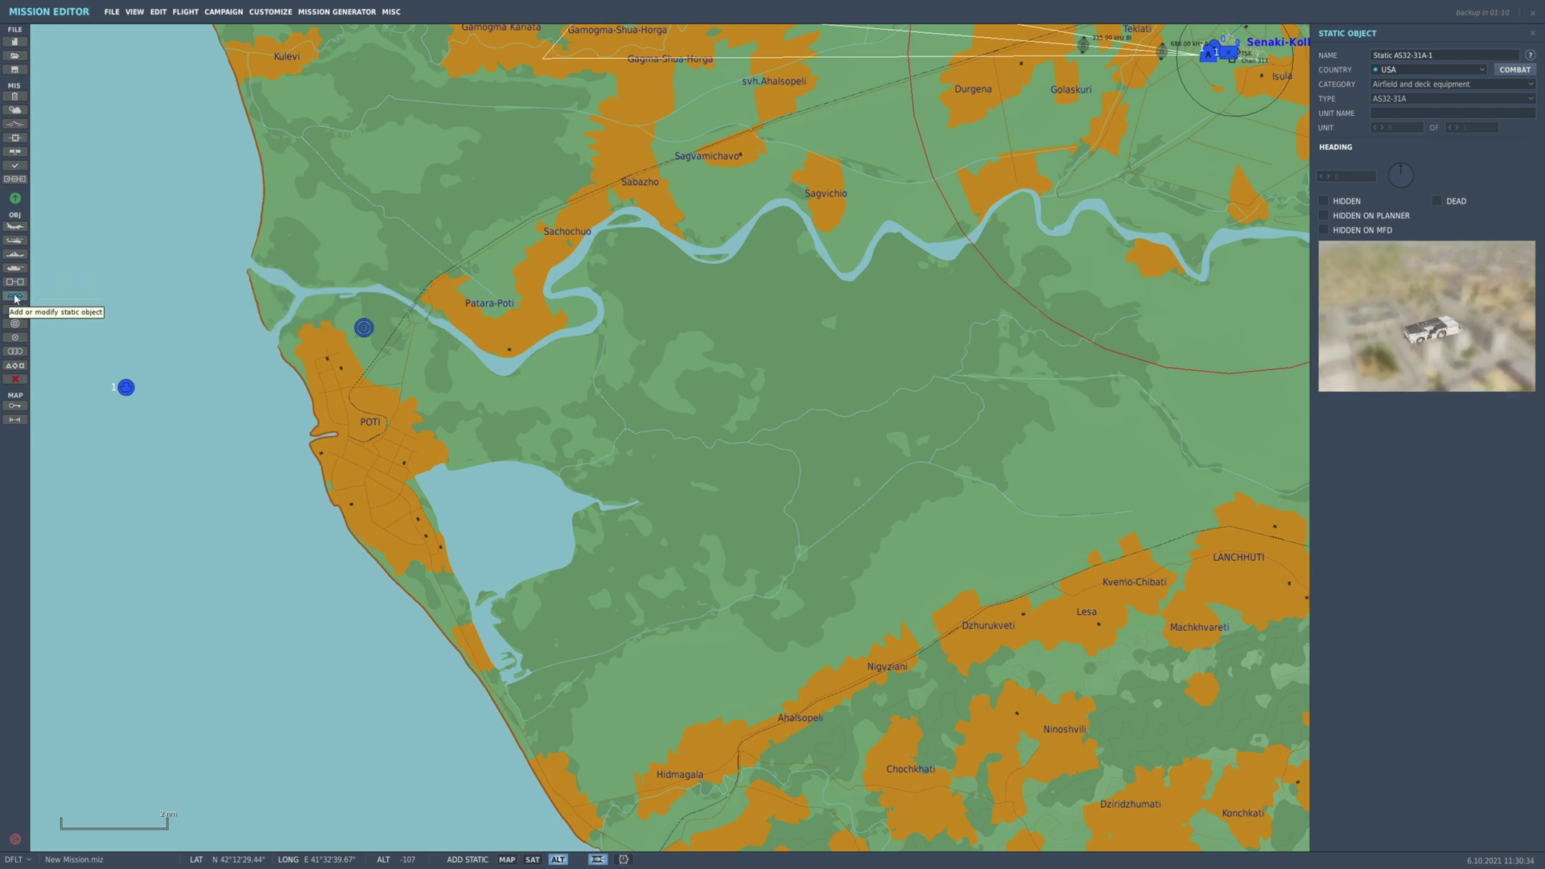
Make the static object a Heliports FARP and try the mountain slope, dismissing the too-steep warning.
click(1421, 86)
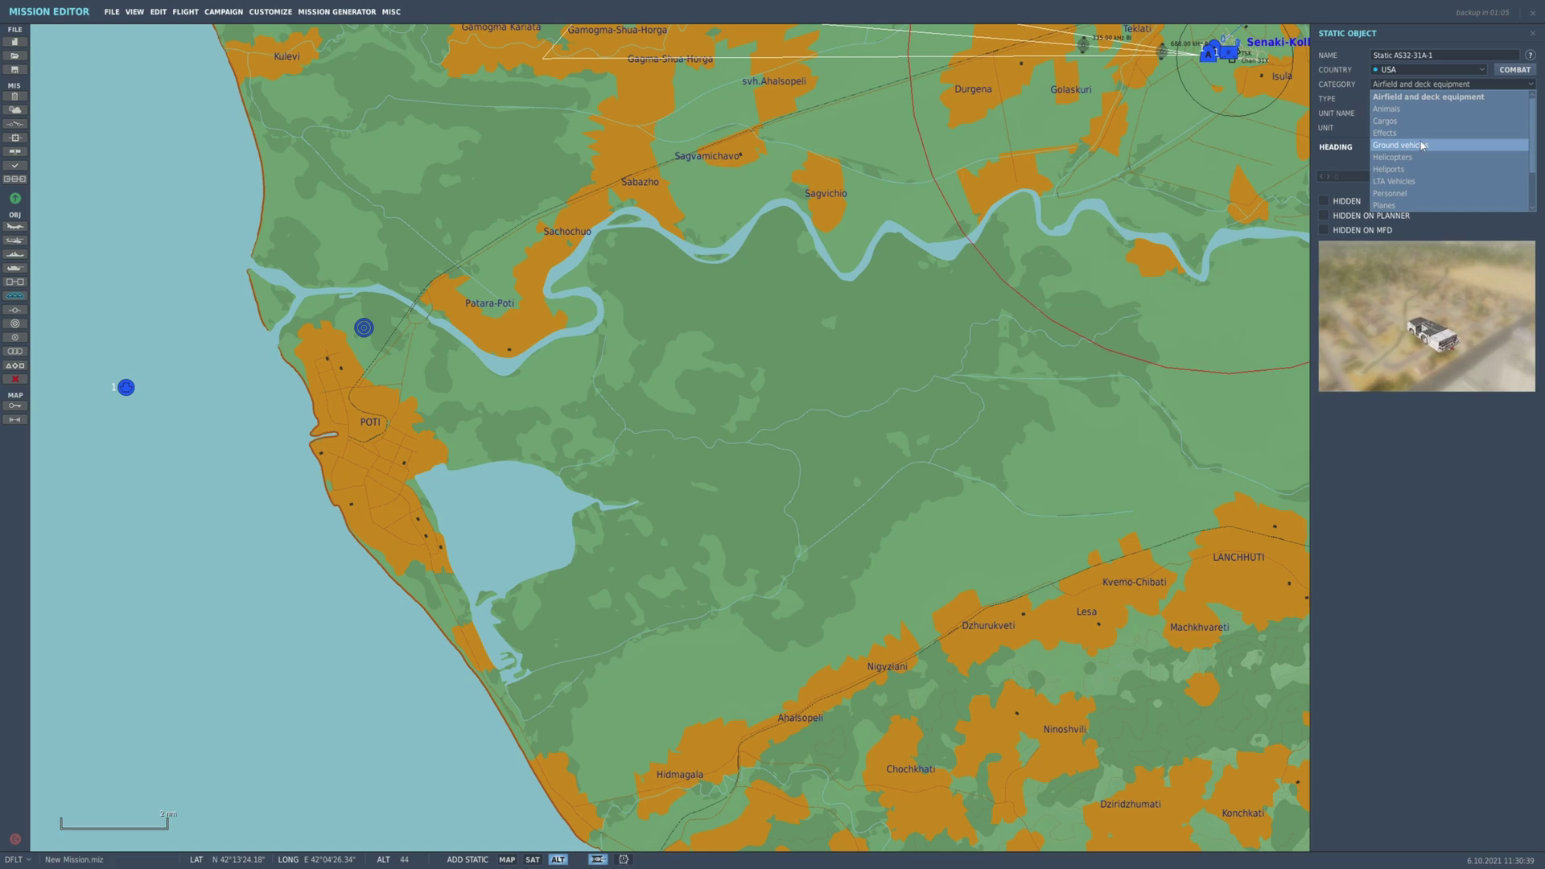
click(1409, 120)
scroll(770, 247, down, 5)
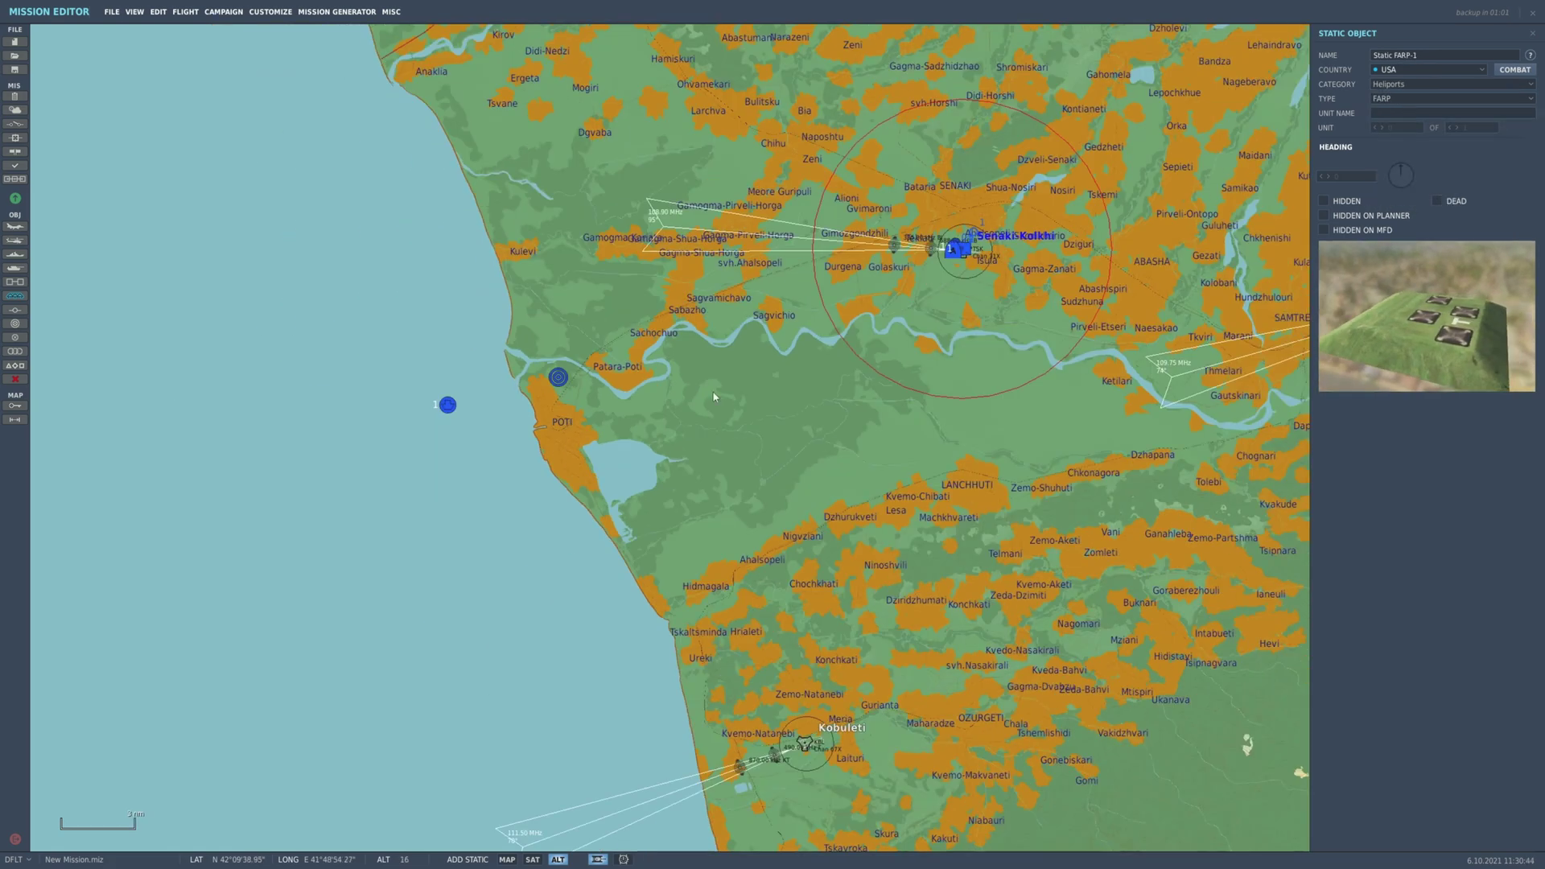
scroll(774, 787, down, 2)
scroll(683, 288, up, 12)
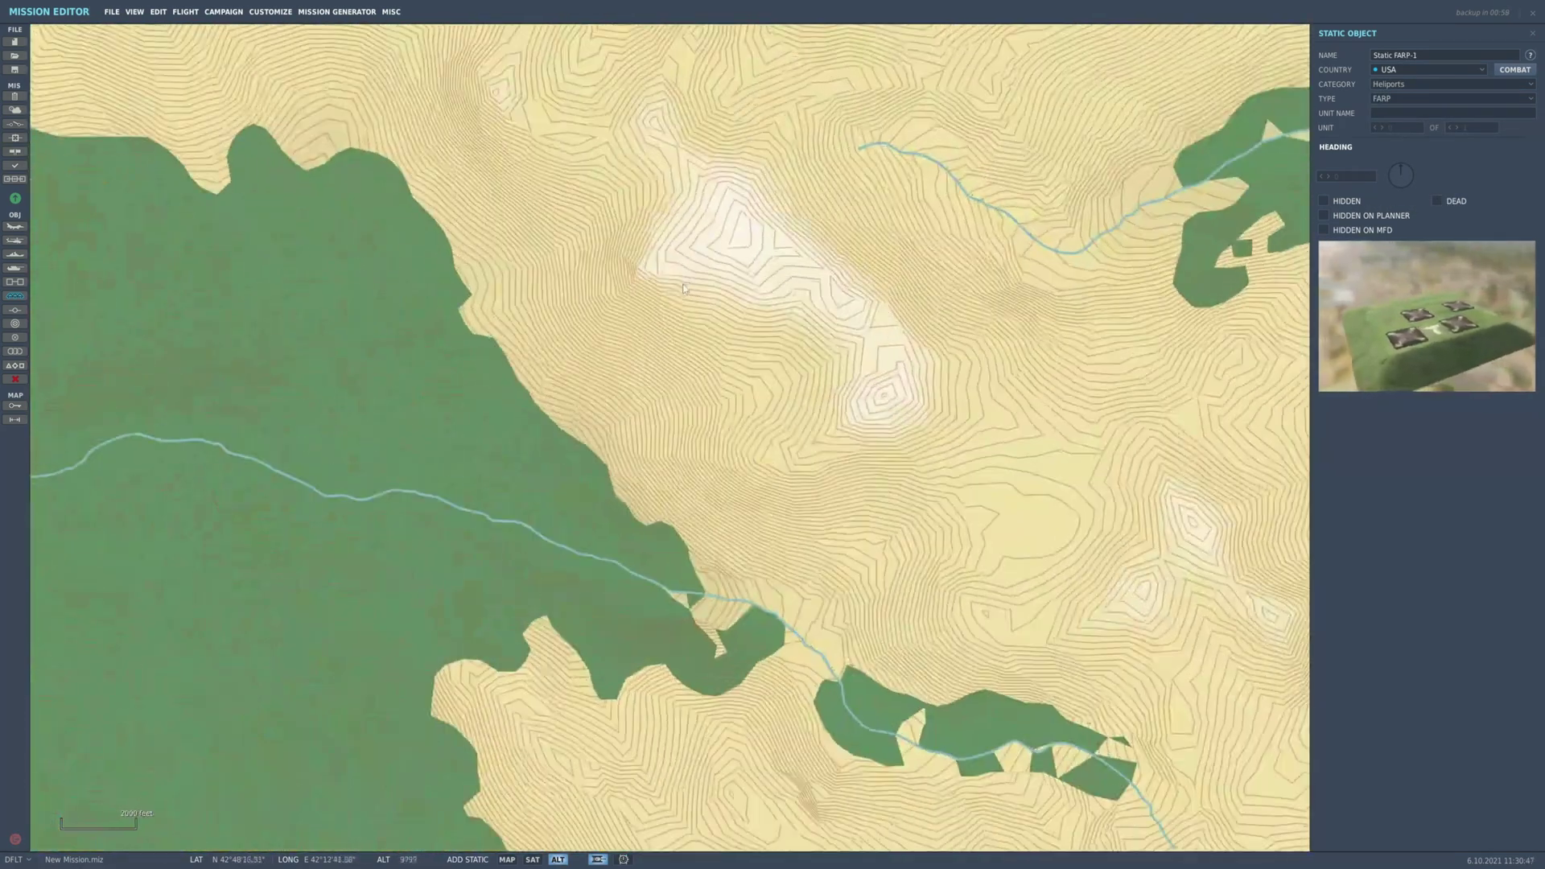
scroll(683, 288, up, 4)
click(704, 362)
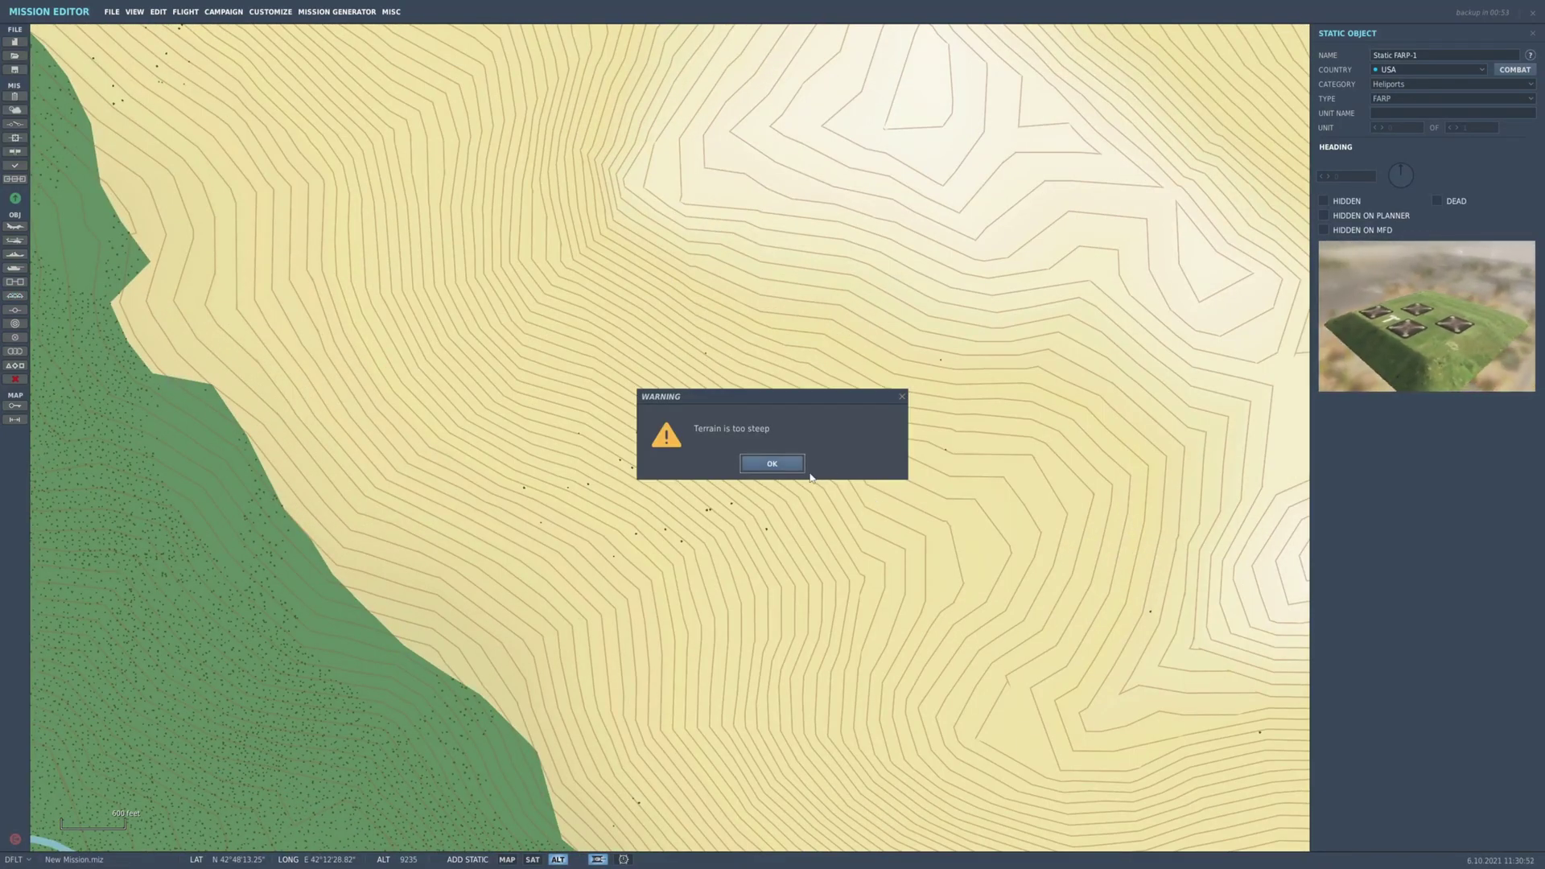
click(773, 464)
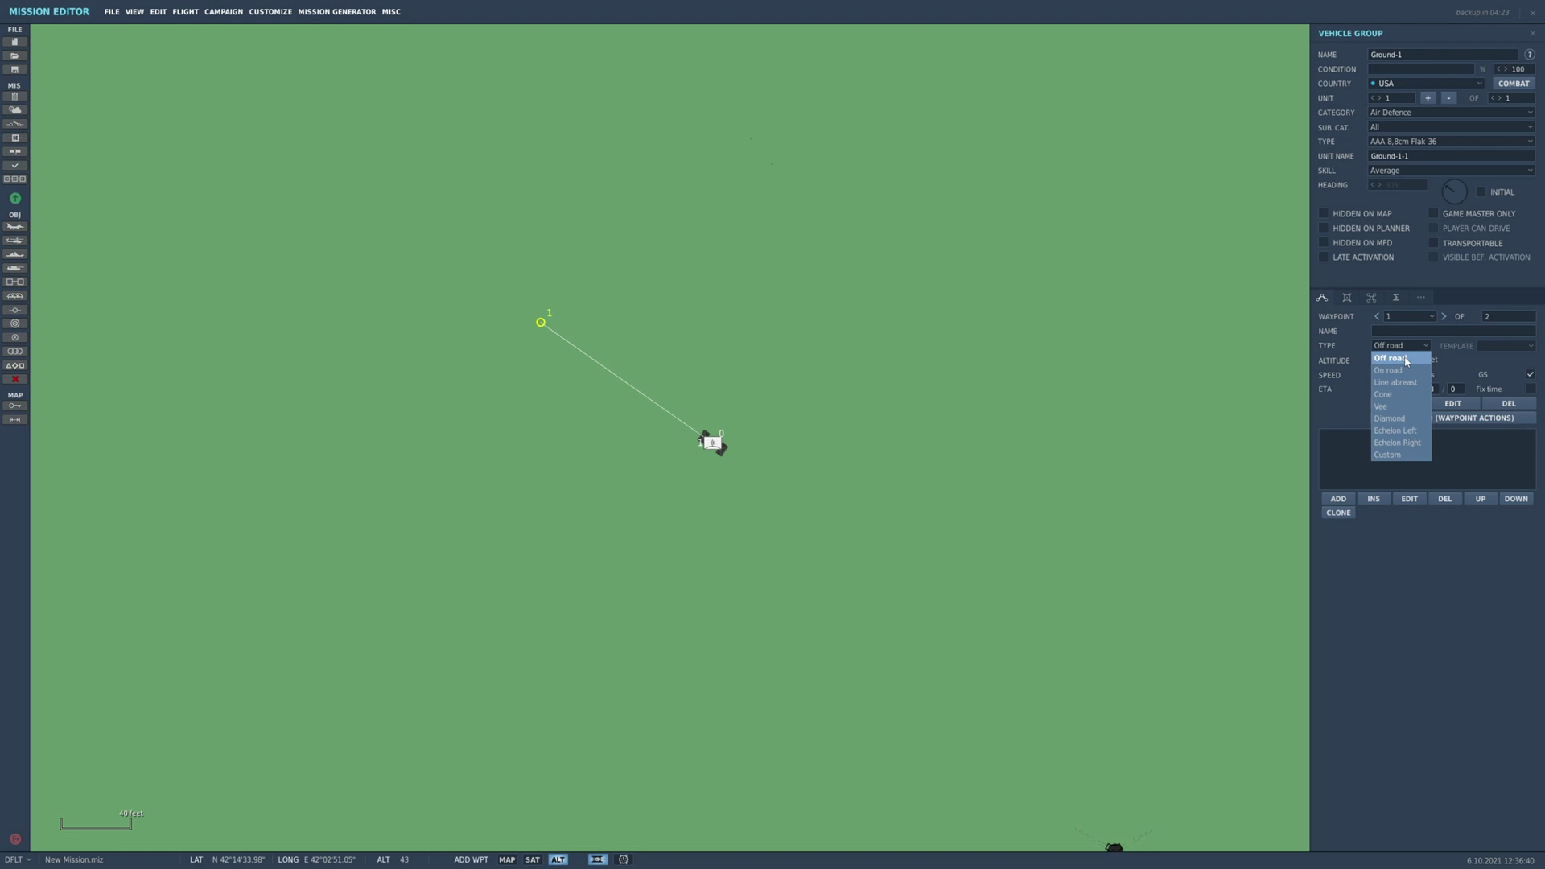
Switch Ground-1's route to On road and add waypoint 2 on the road north-west of the airbase.
click(1406, 371)
scroll(1070, 481, down, 4)
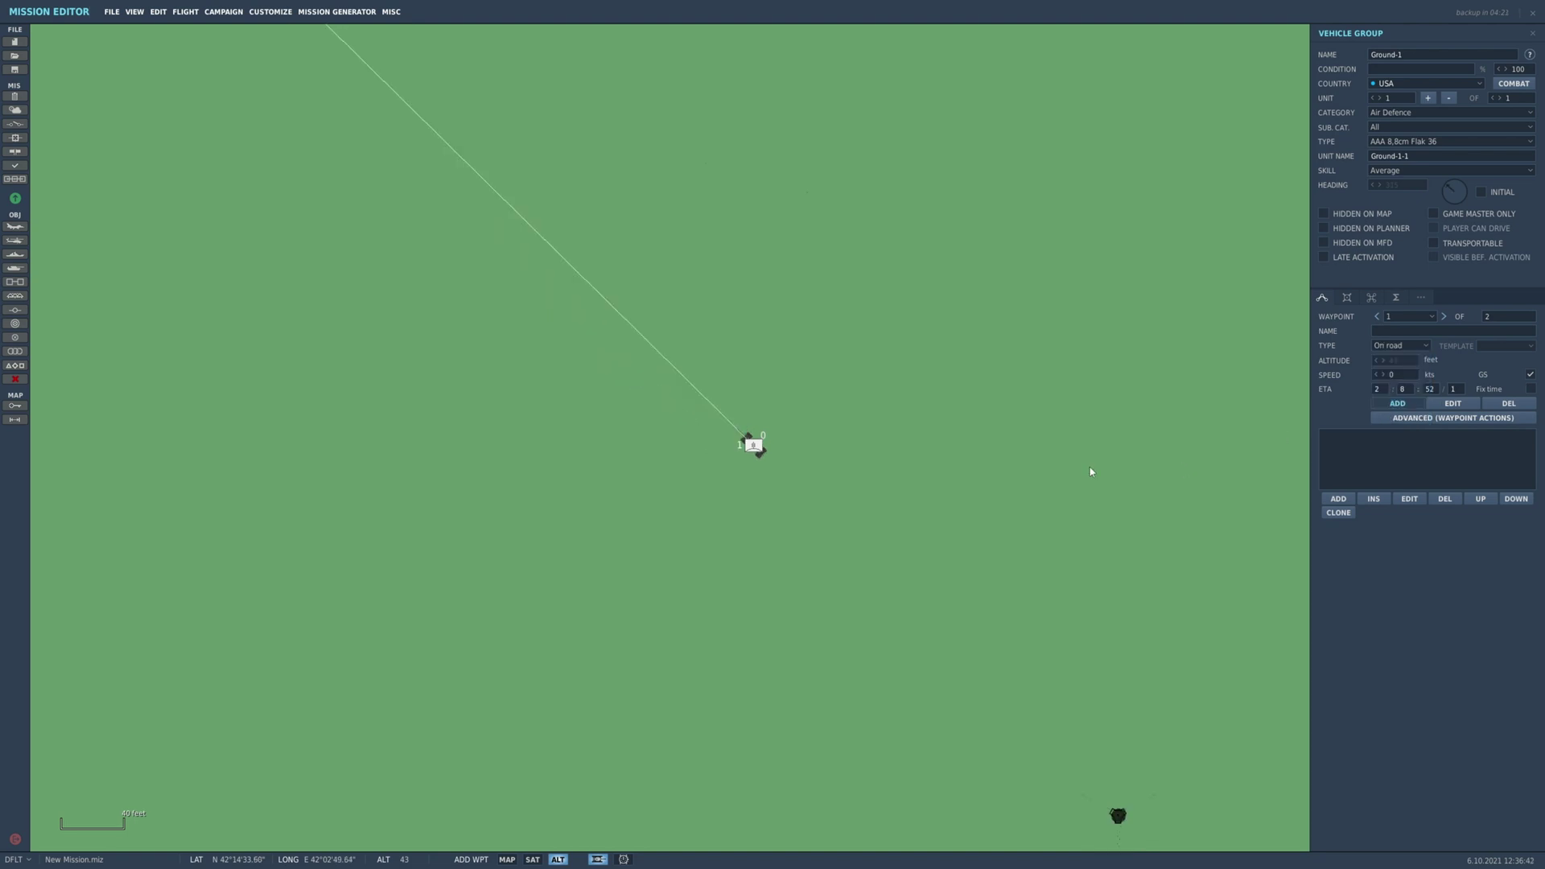
scroll(1023, 531, down, 2)
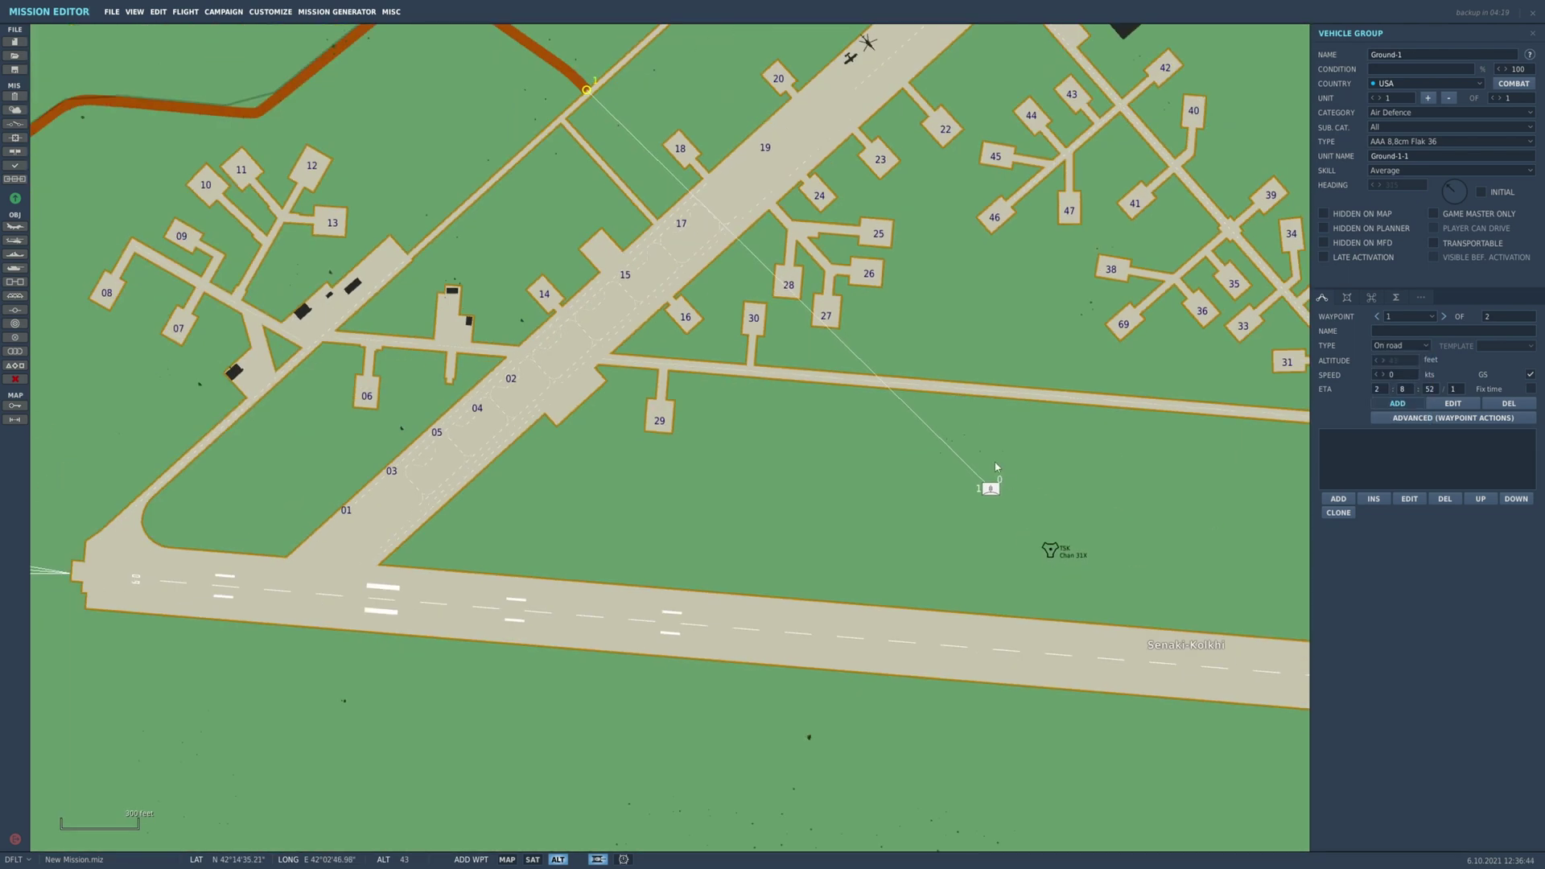
right_drag(950, 373, 1031, 523)
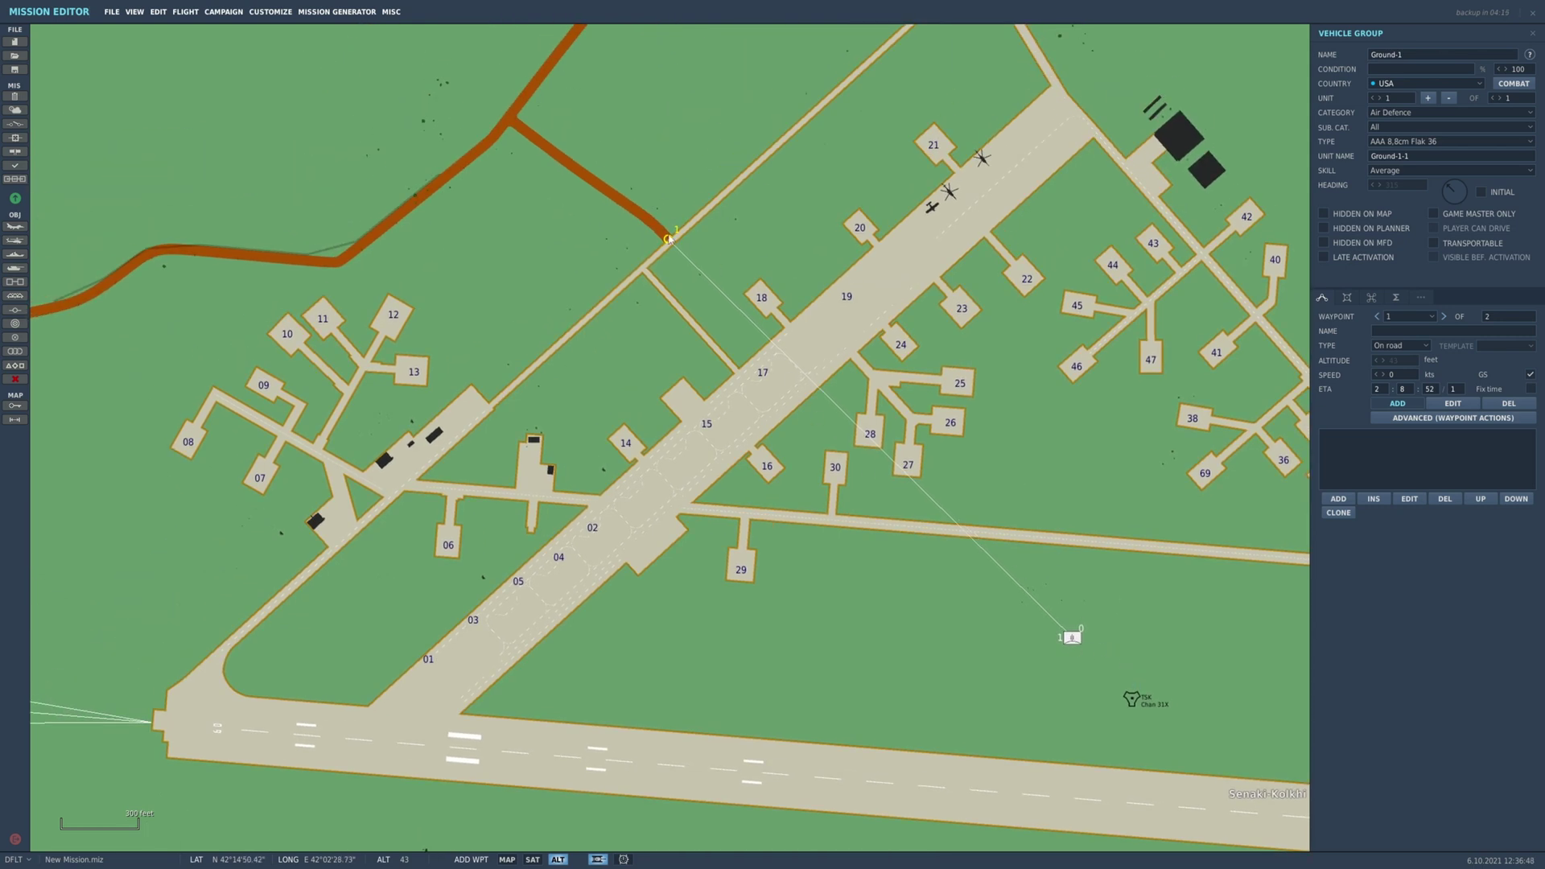
right_drag(669, 239, 945, 444)
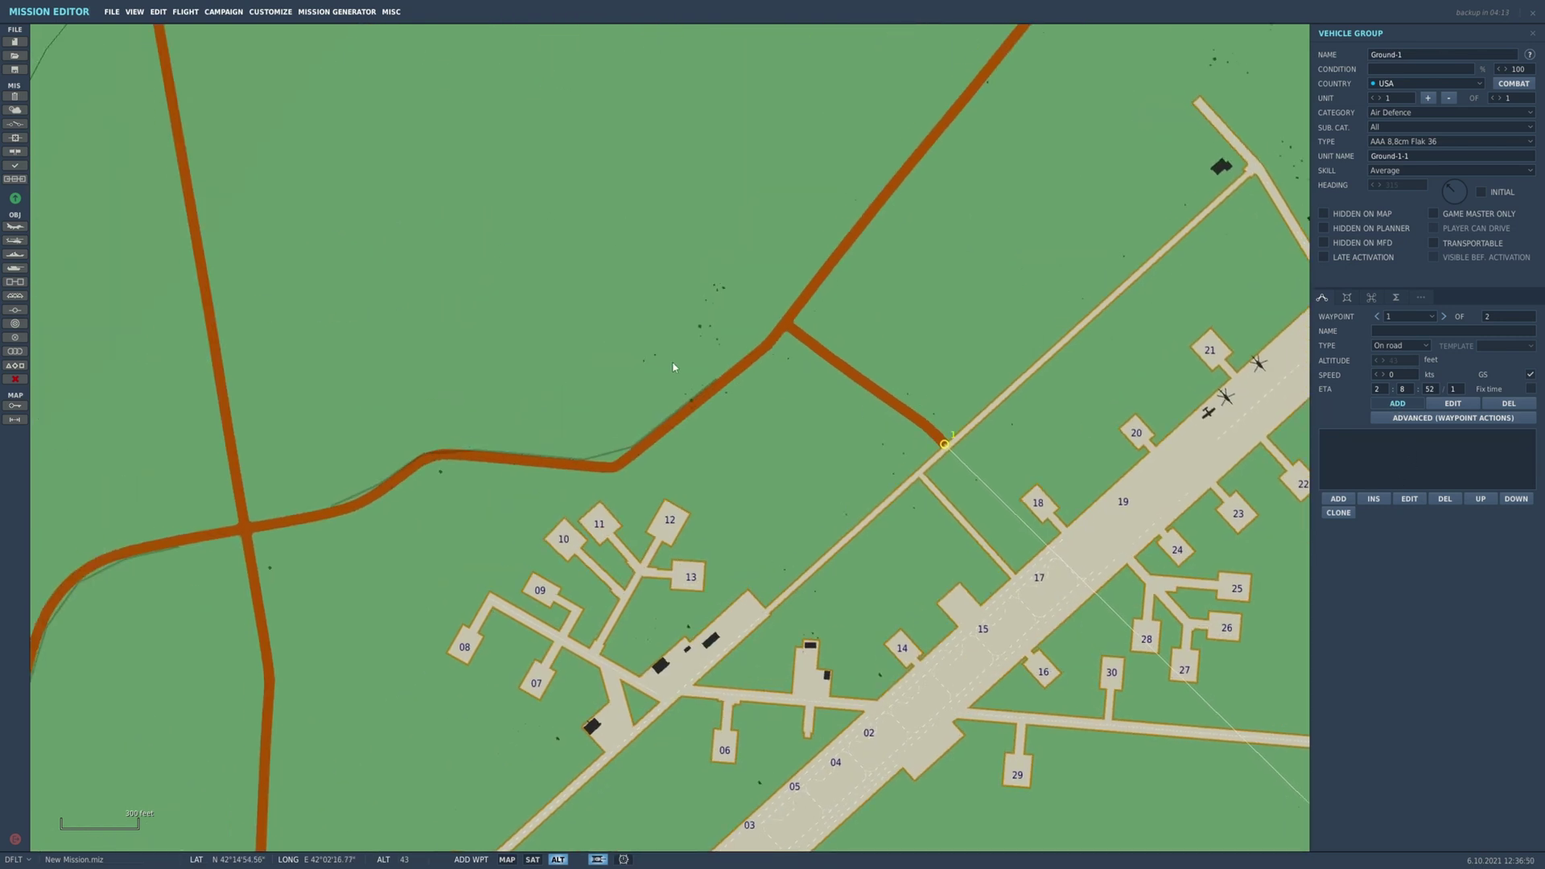
click(259, 250)
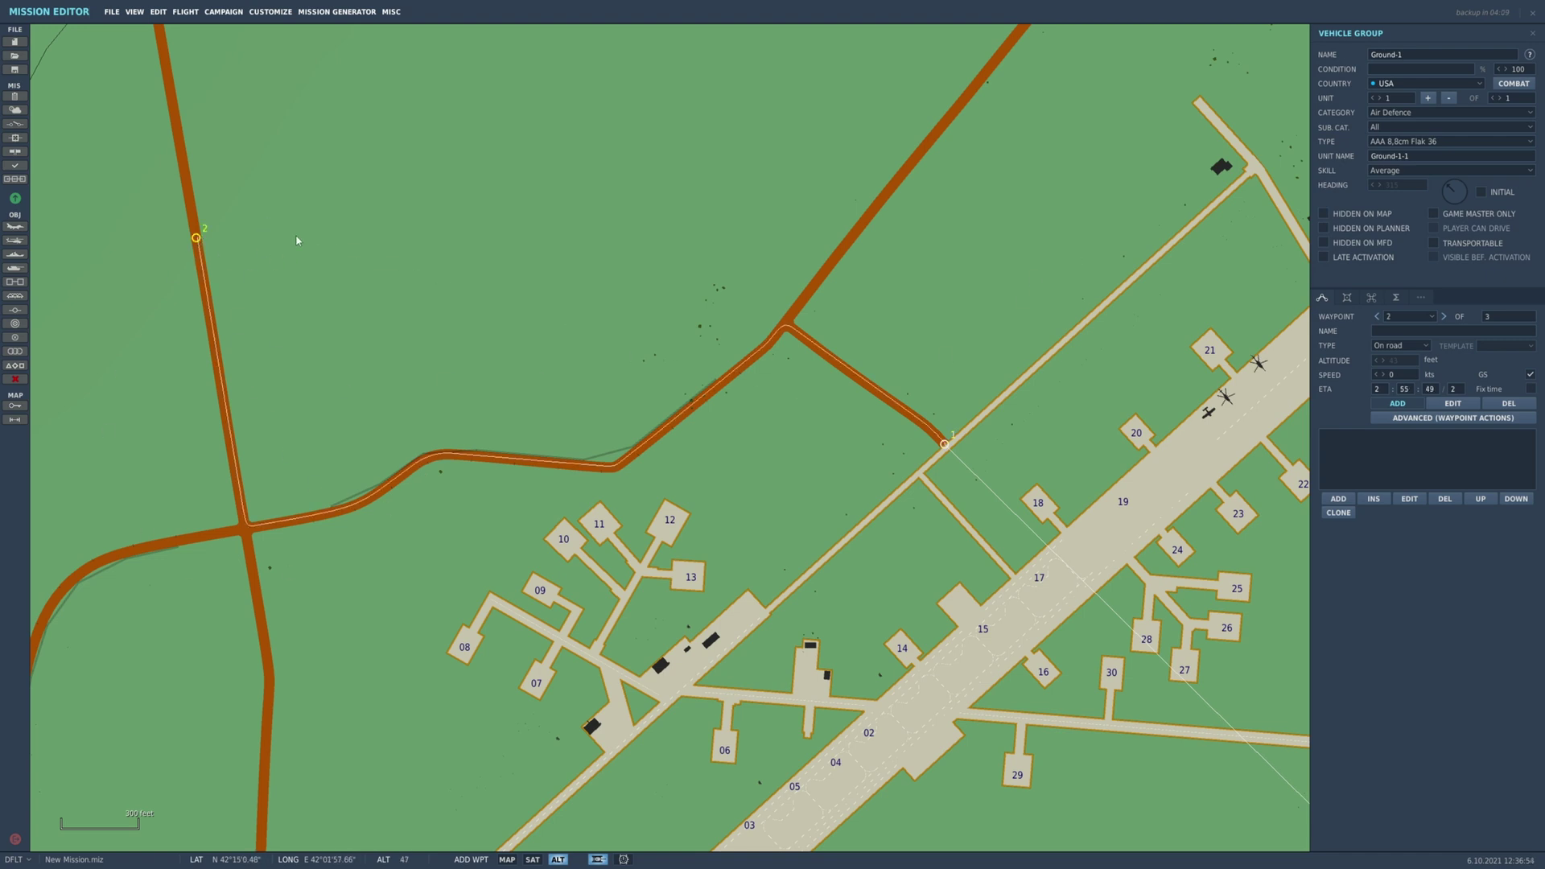
scroll(711, 327, down, 3)
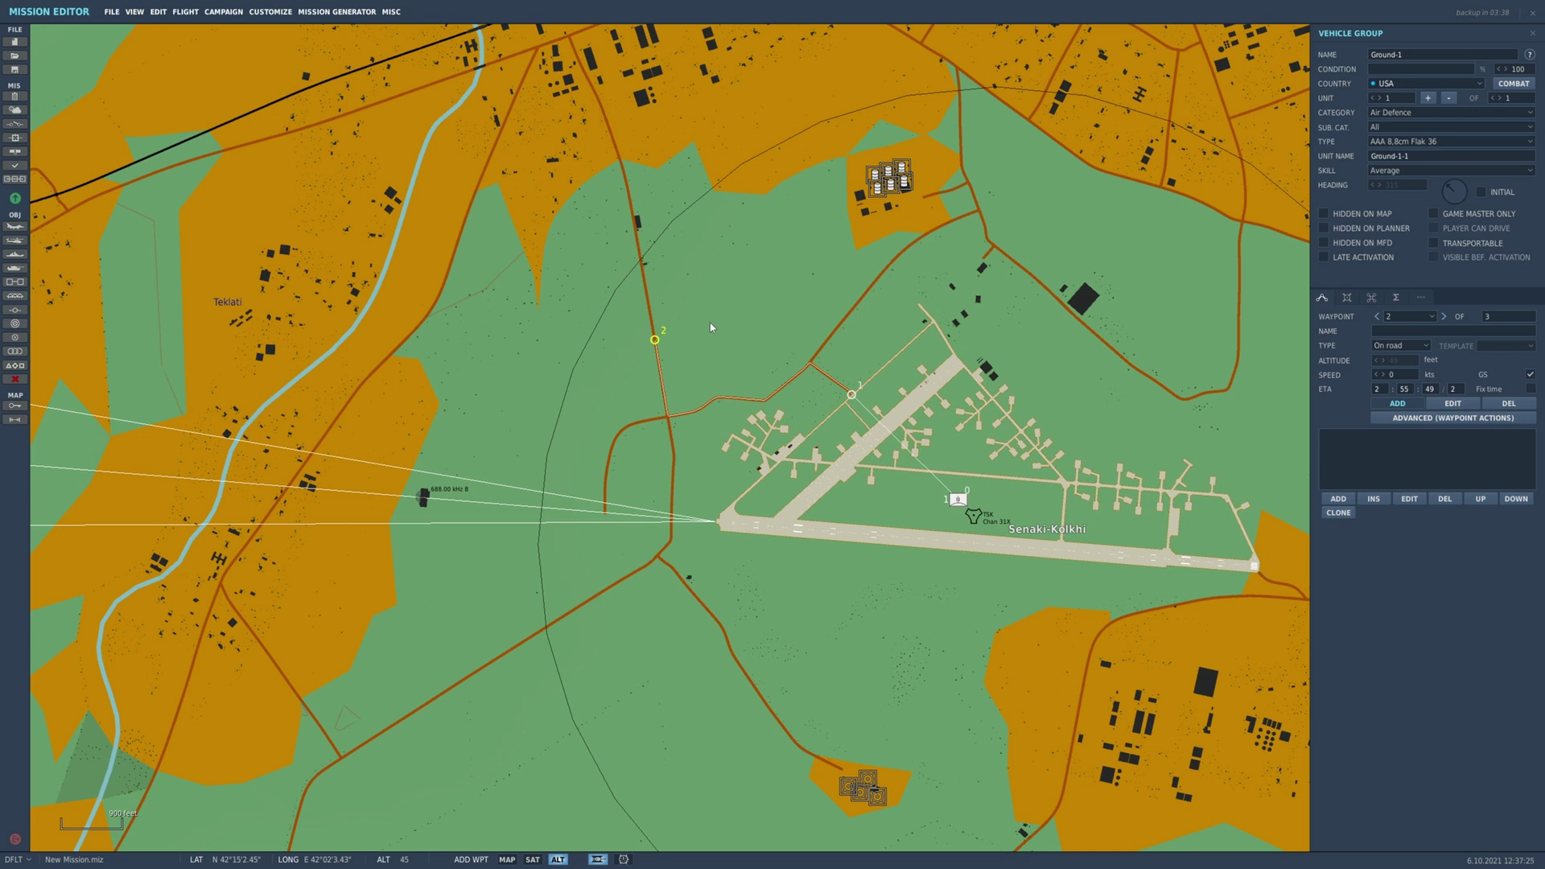
click(1399, 345)
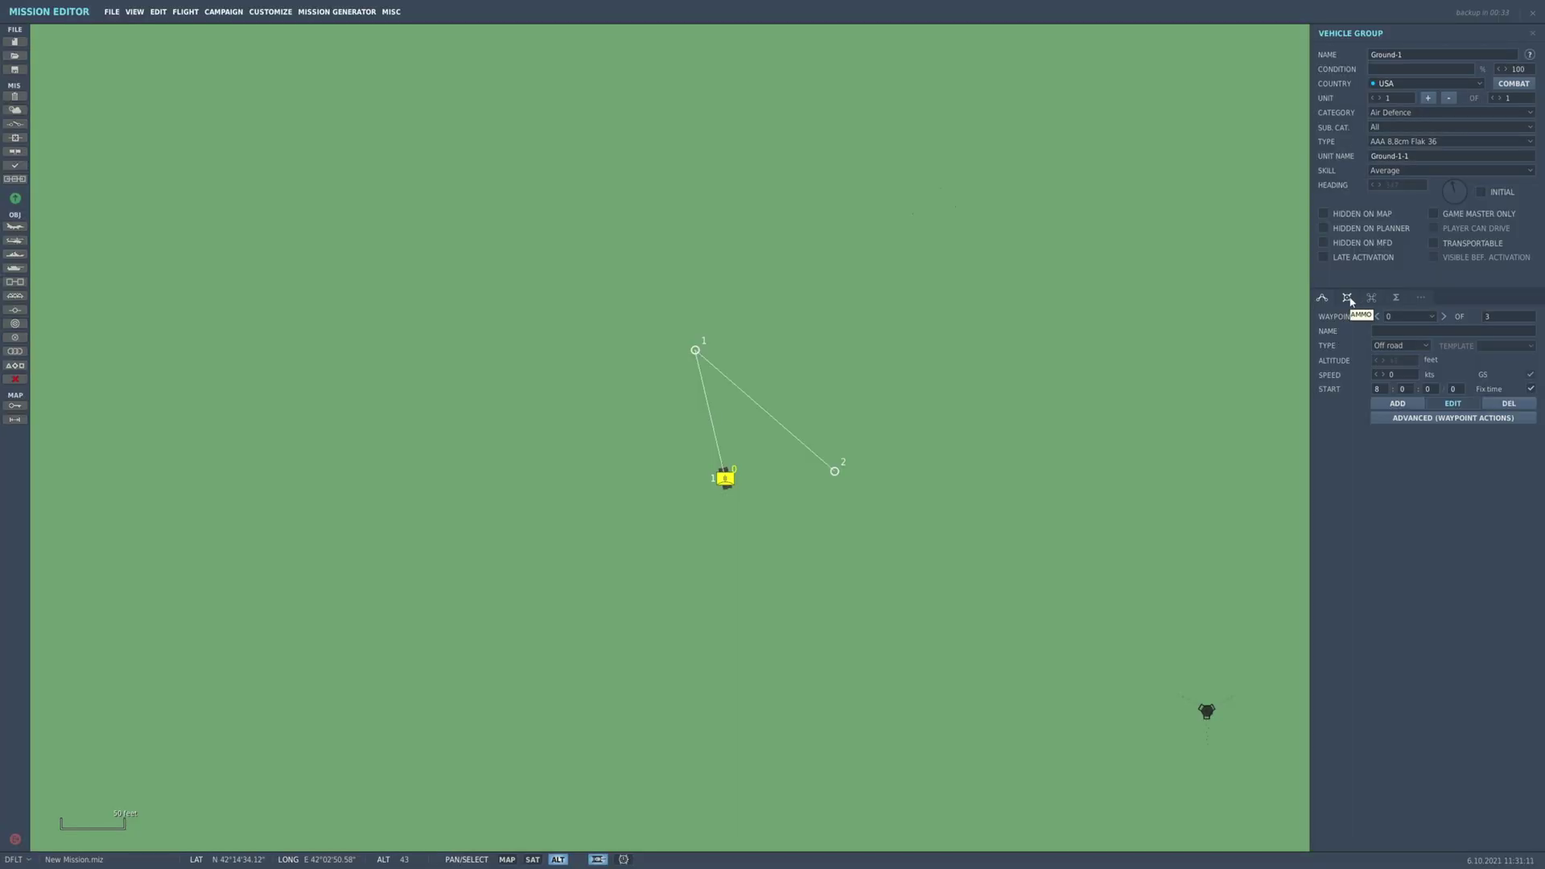
In the Flak 36's 3-D preview, try the Summer paint scheme, then switch to Winter.
click(1347, 298)
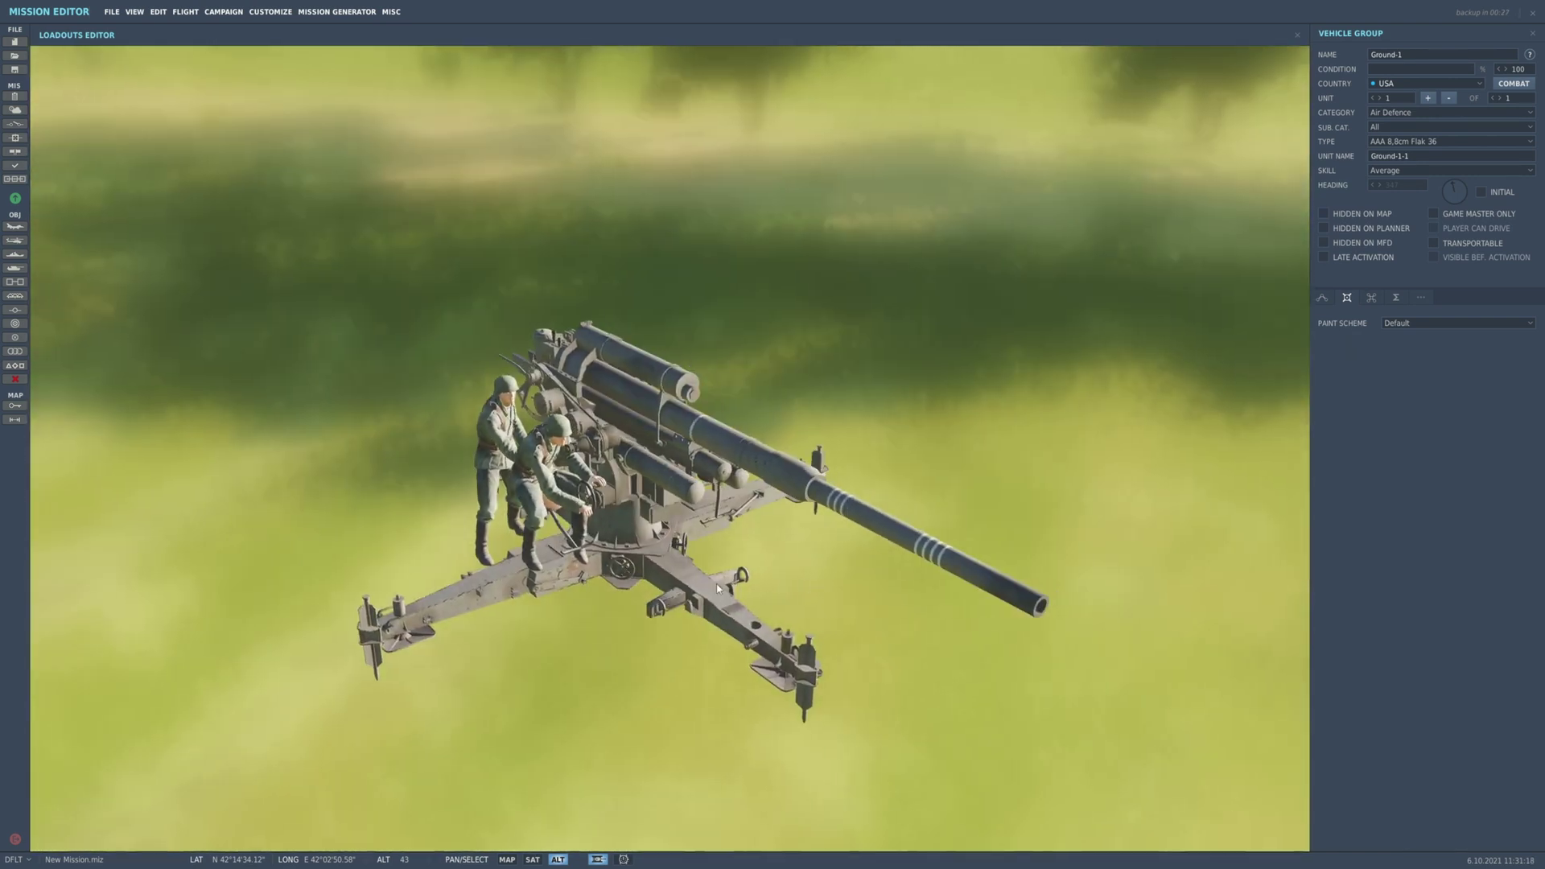
drag(718, 588, 803, 441)
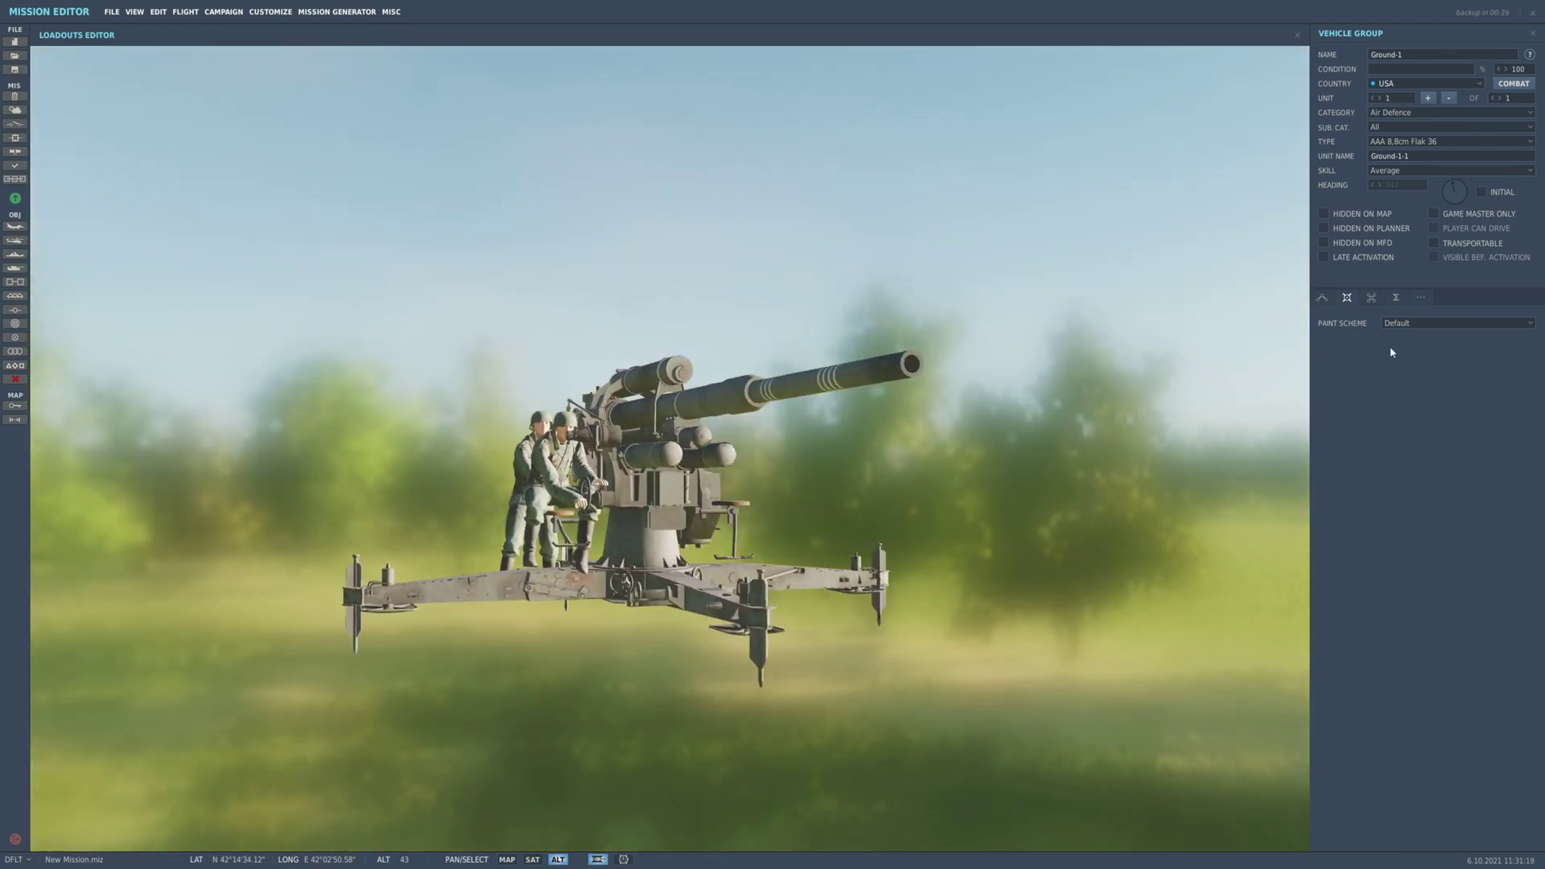
click(1403, 322)
click(1416, 372)
click(1408, 323)
click(1414, 380)
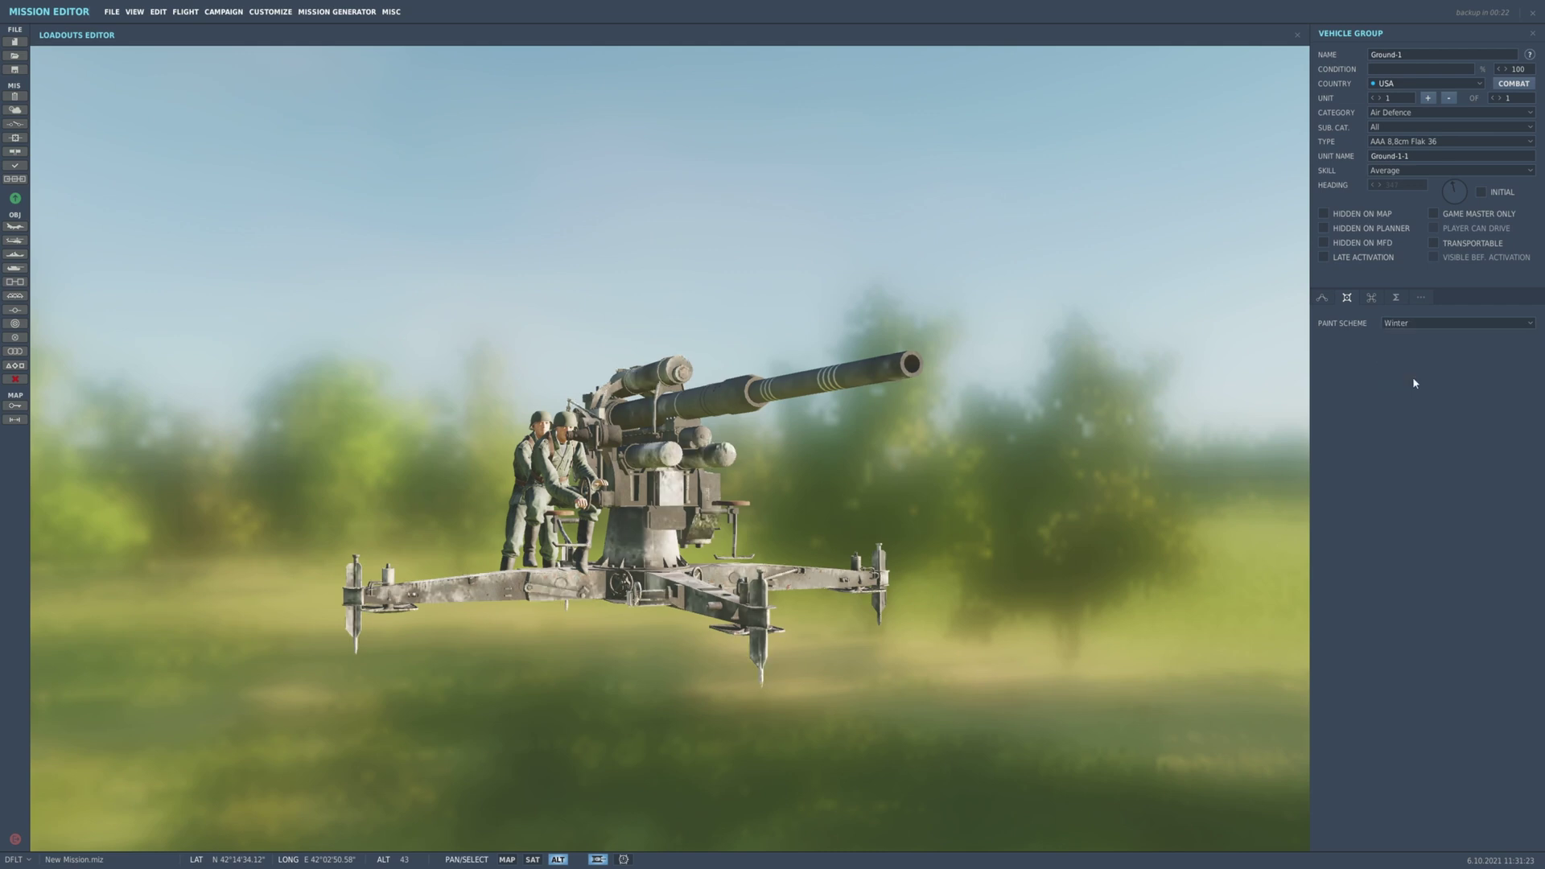
click(1403, 325)
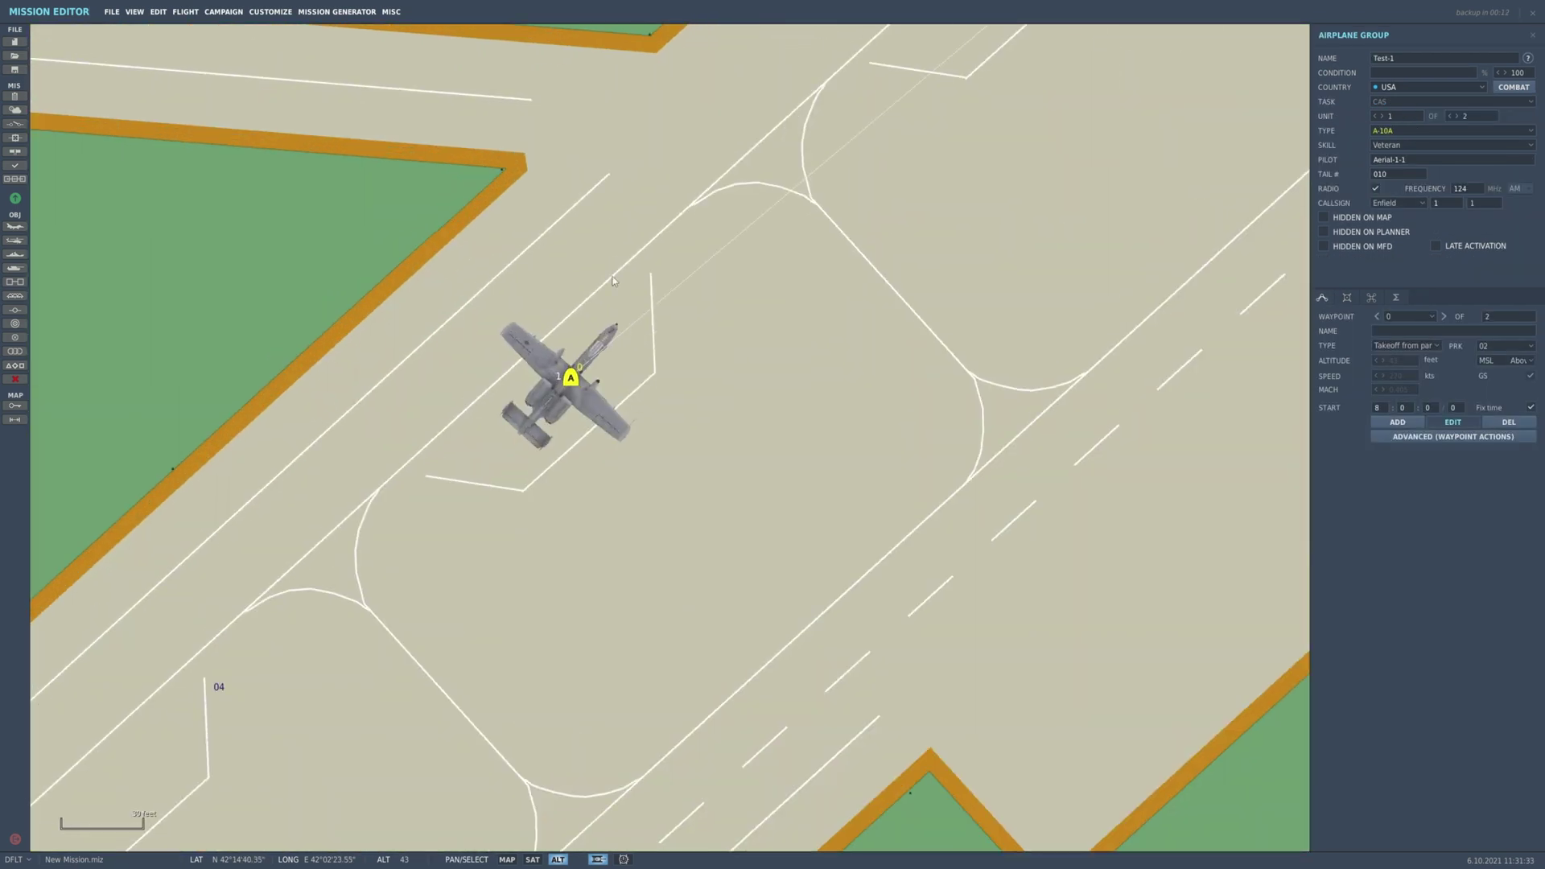
Bring up the A-10A's paint and loadout settings and toggle Civil Plane on, then off again.
click(1348, 297)
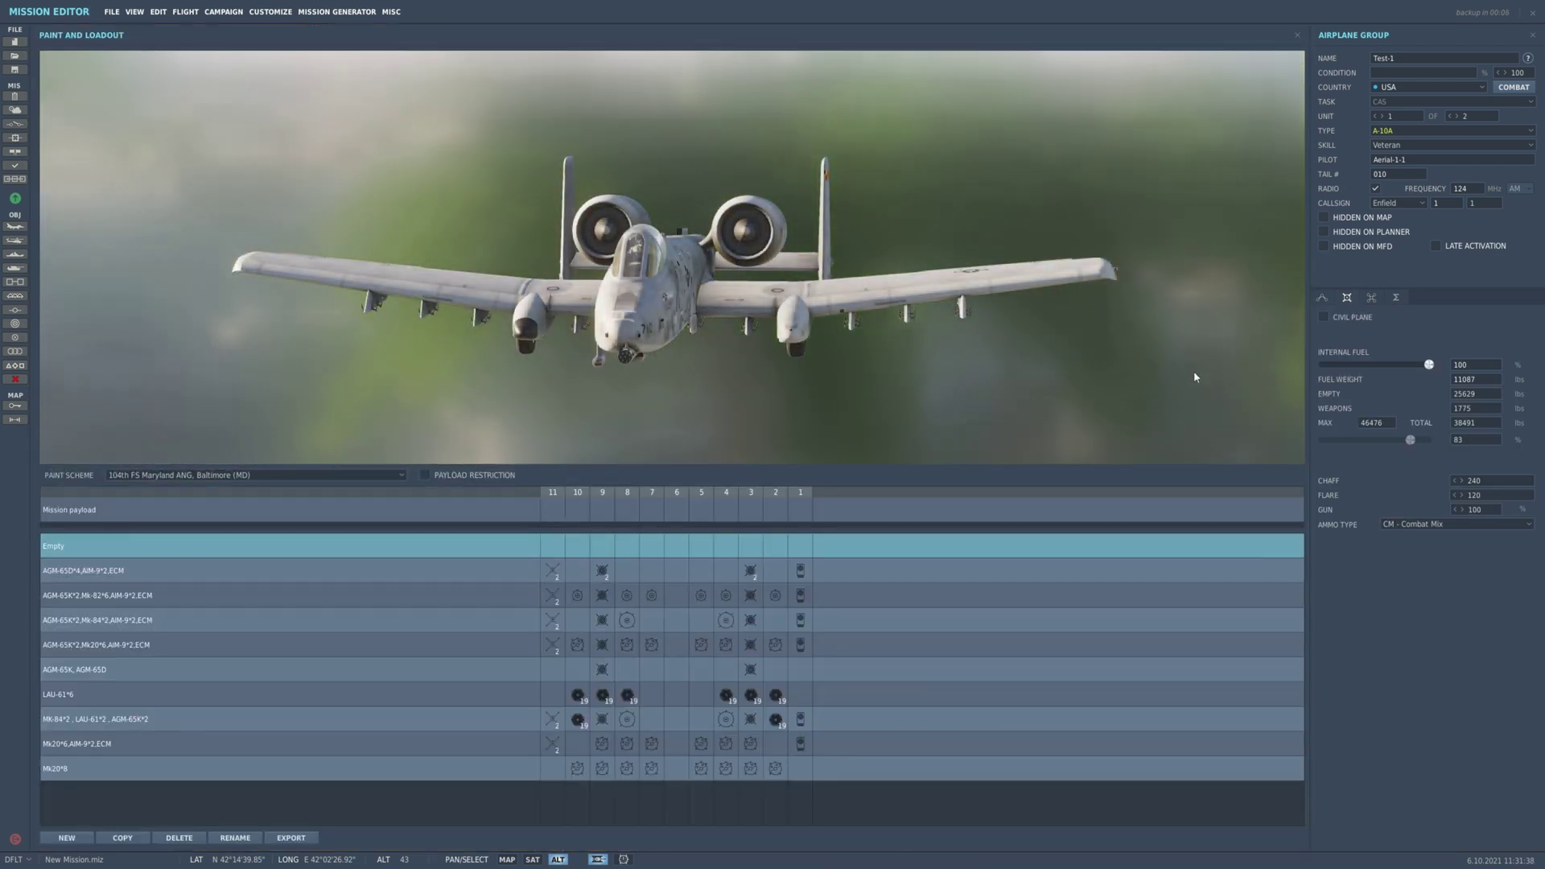
click(1323, 318)
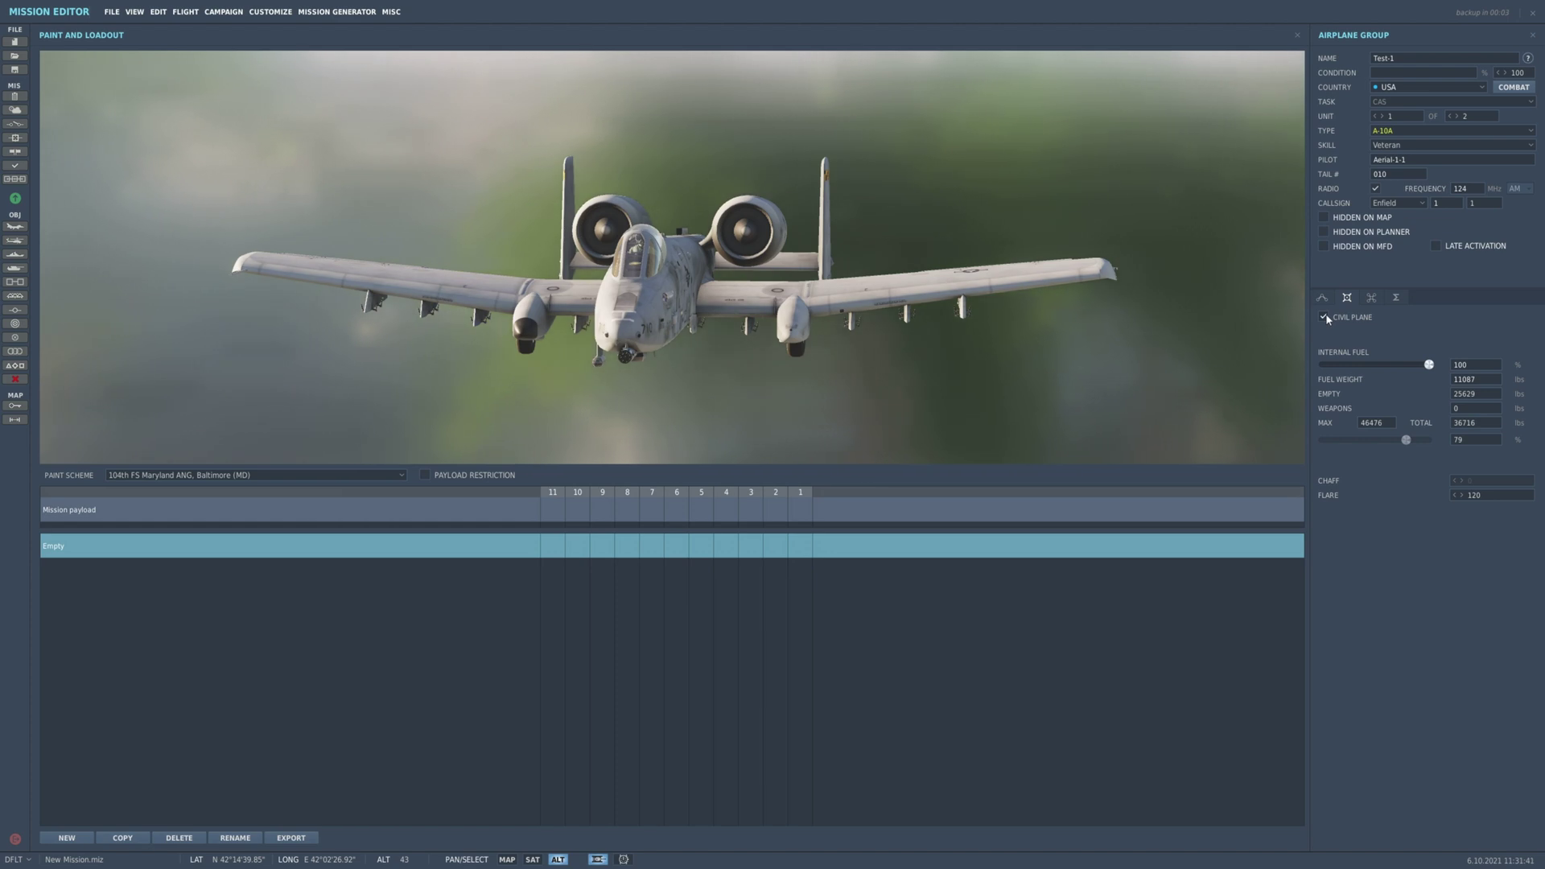
click(1323, 317)
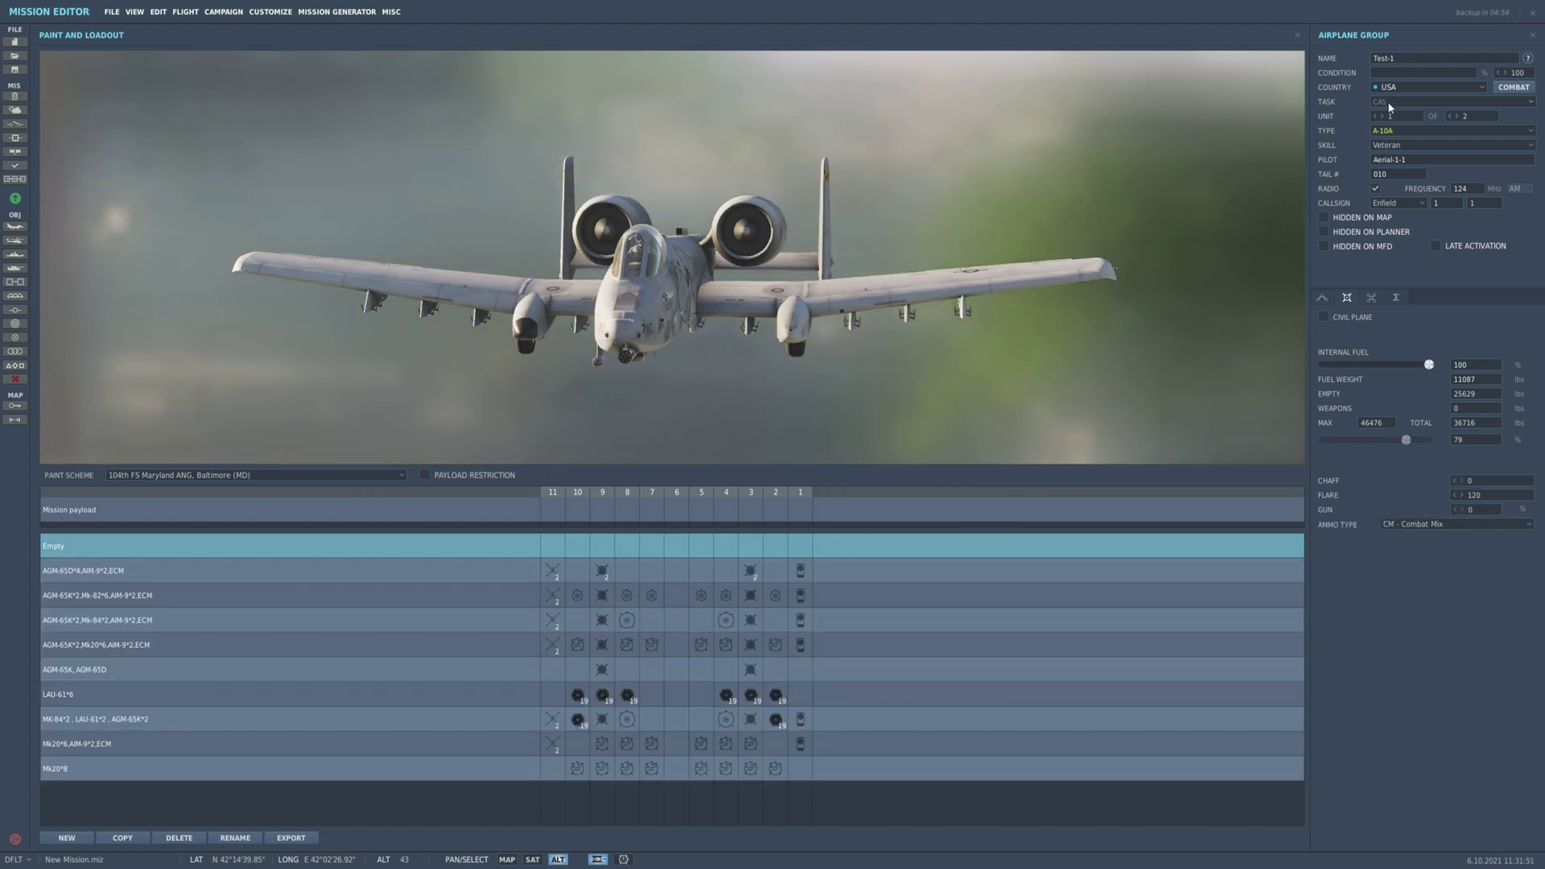
Change the flight's task to CAP.
click(1398, 100)
click(515, 596)
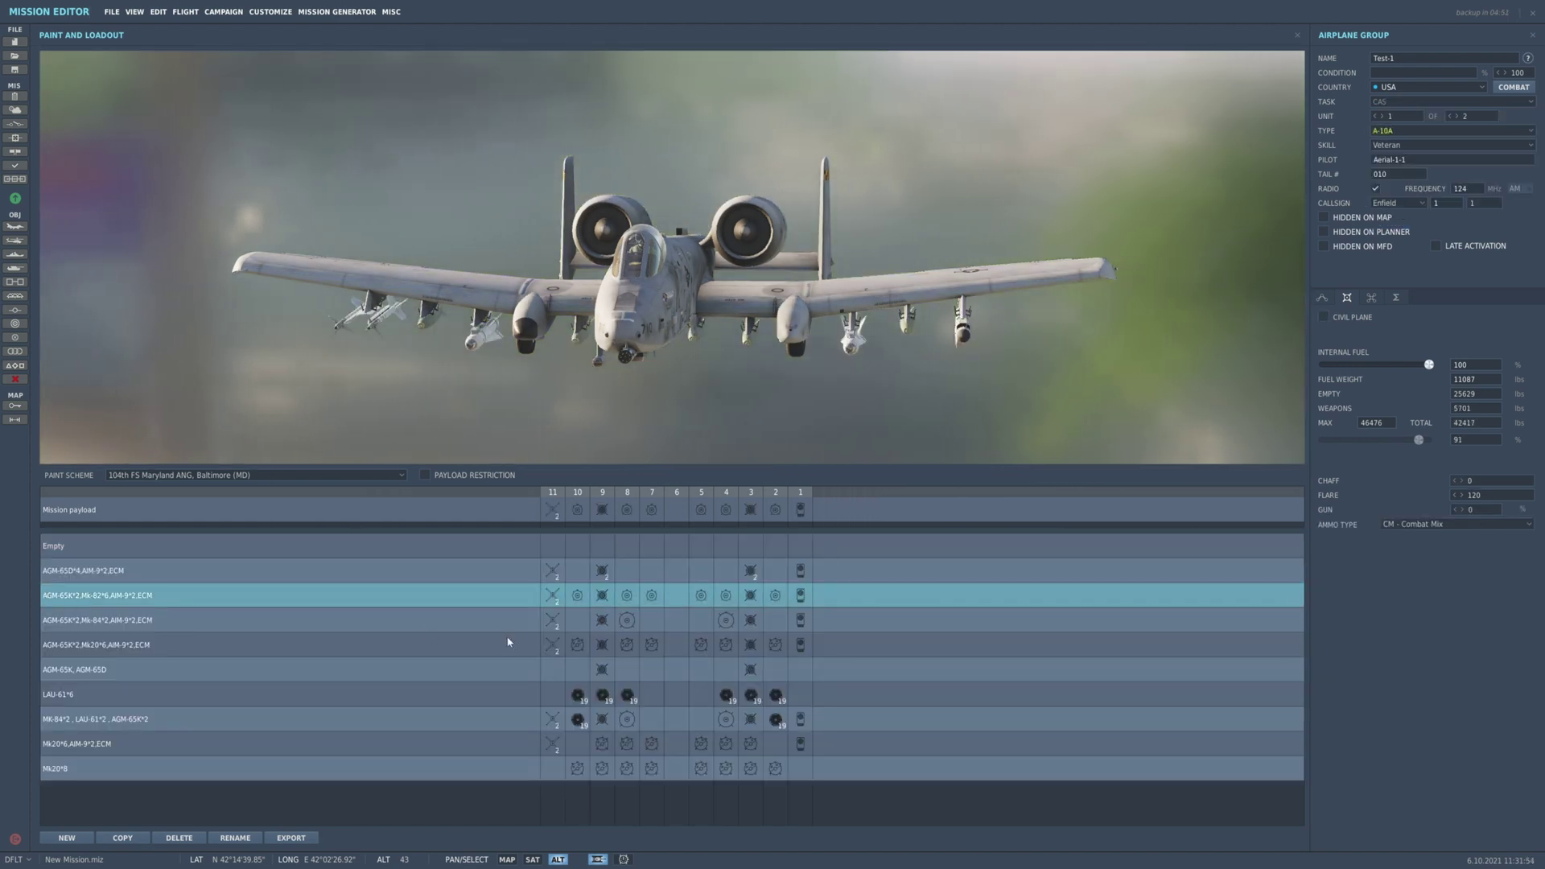
click(1410, 102)
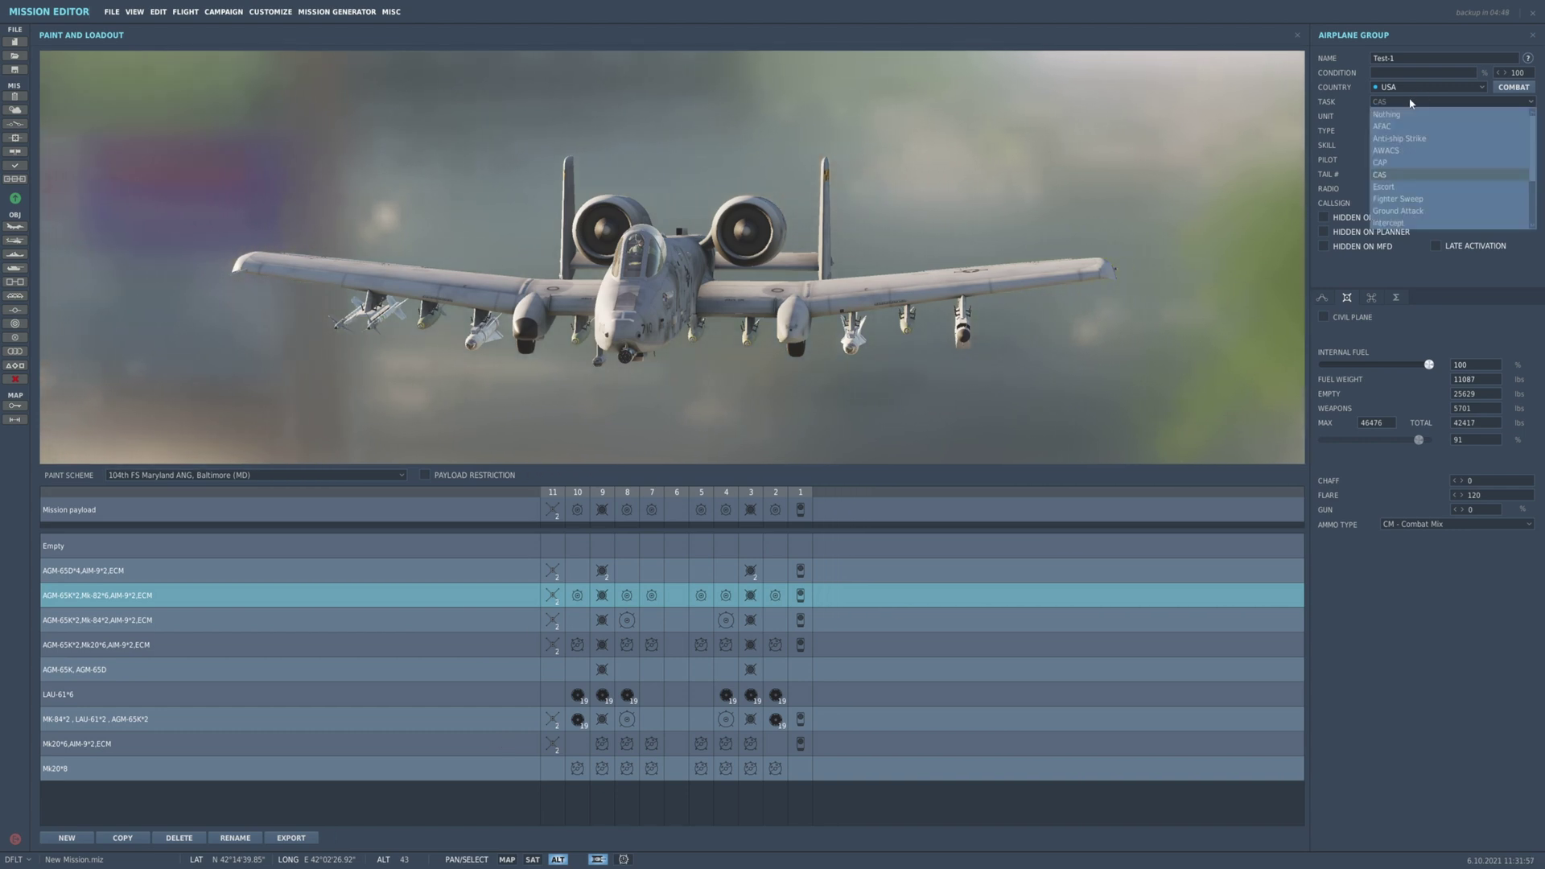
click(1408, 160)
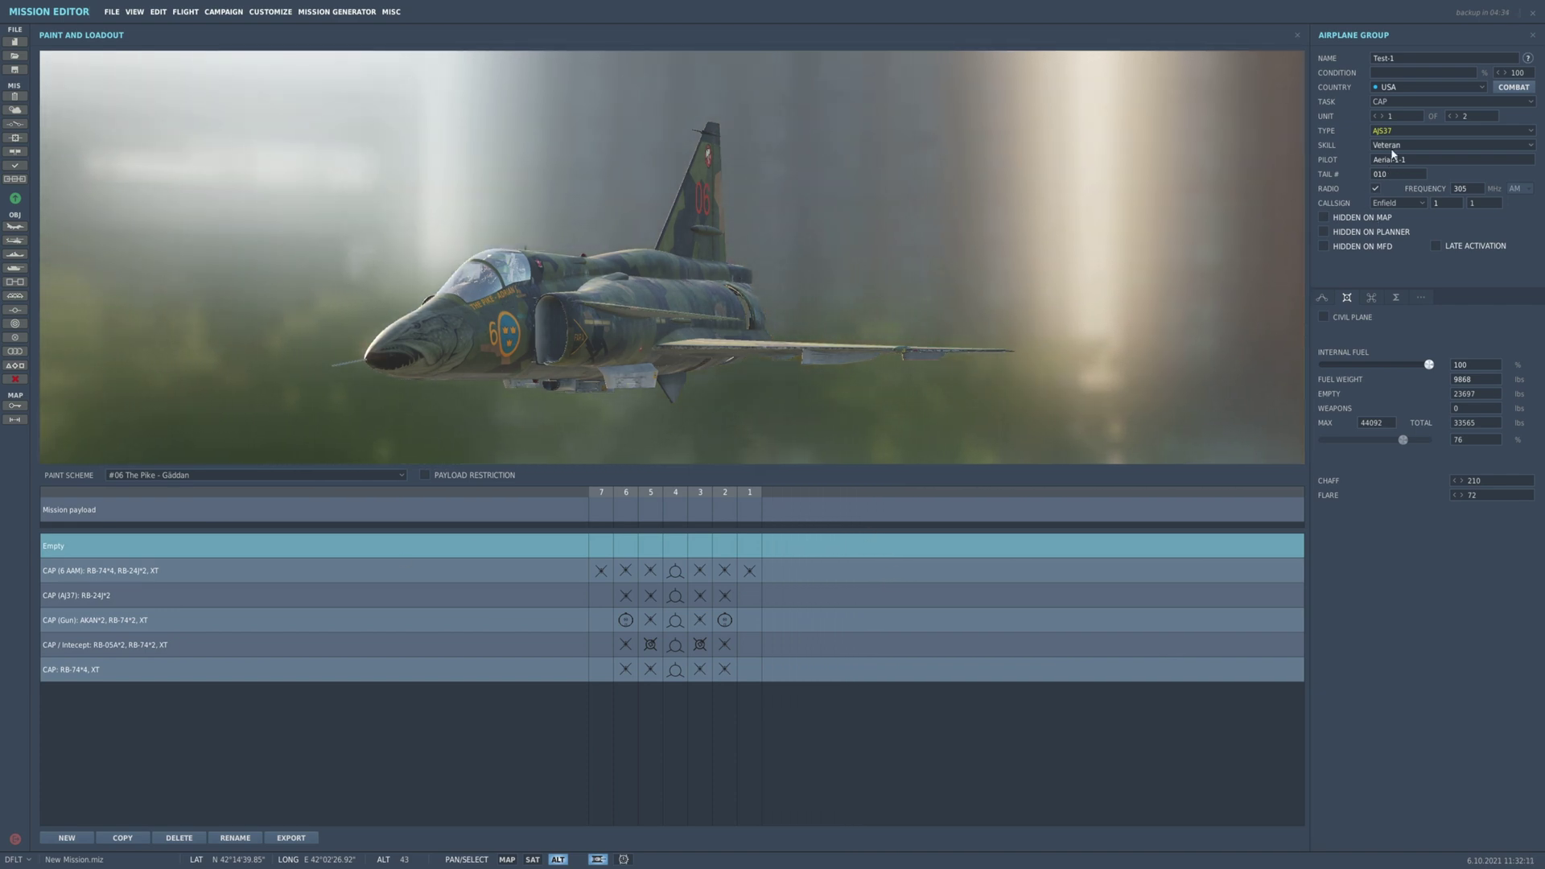
Return the task to CAS, reselect the A-10A type, then set the task to Nothing.
click(1399, 103)
key(Down)
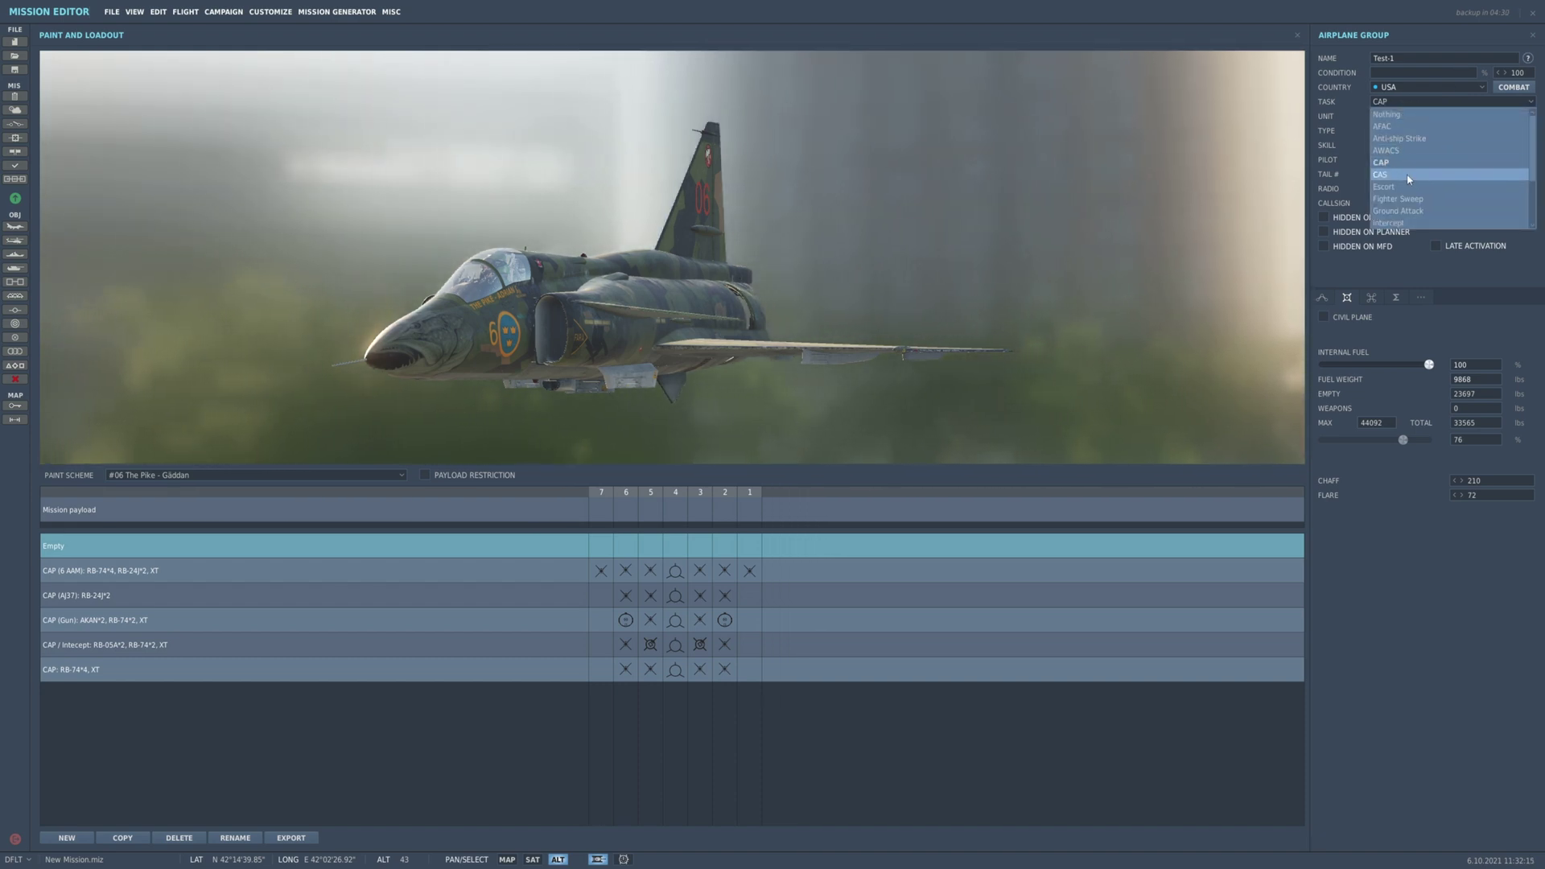
key(Return)
click(1407, 131)
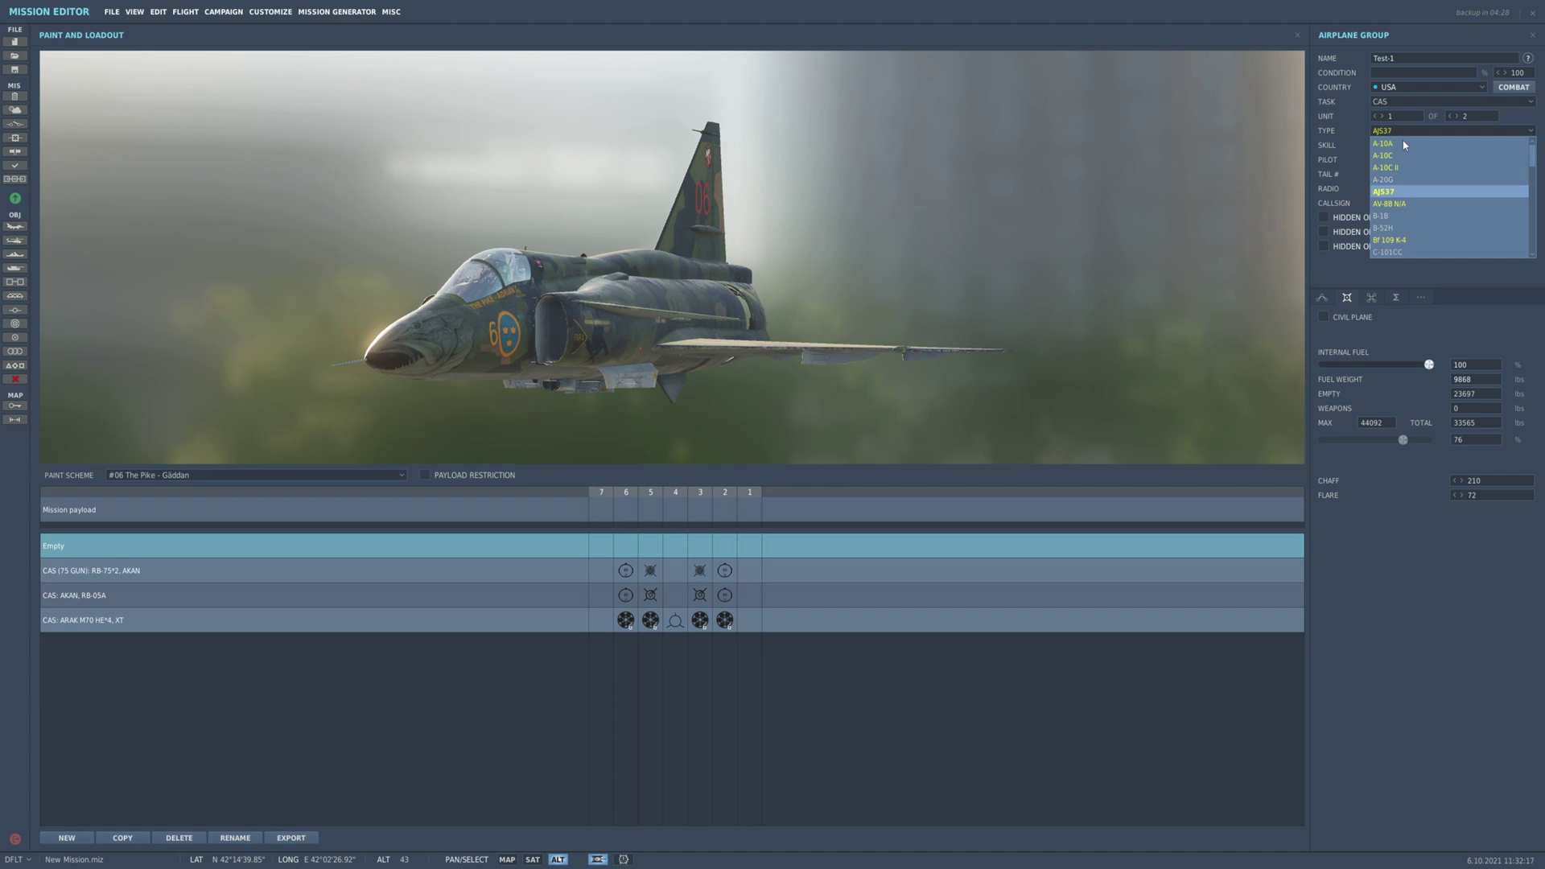
click(1405, 158)
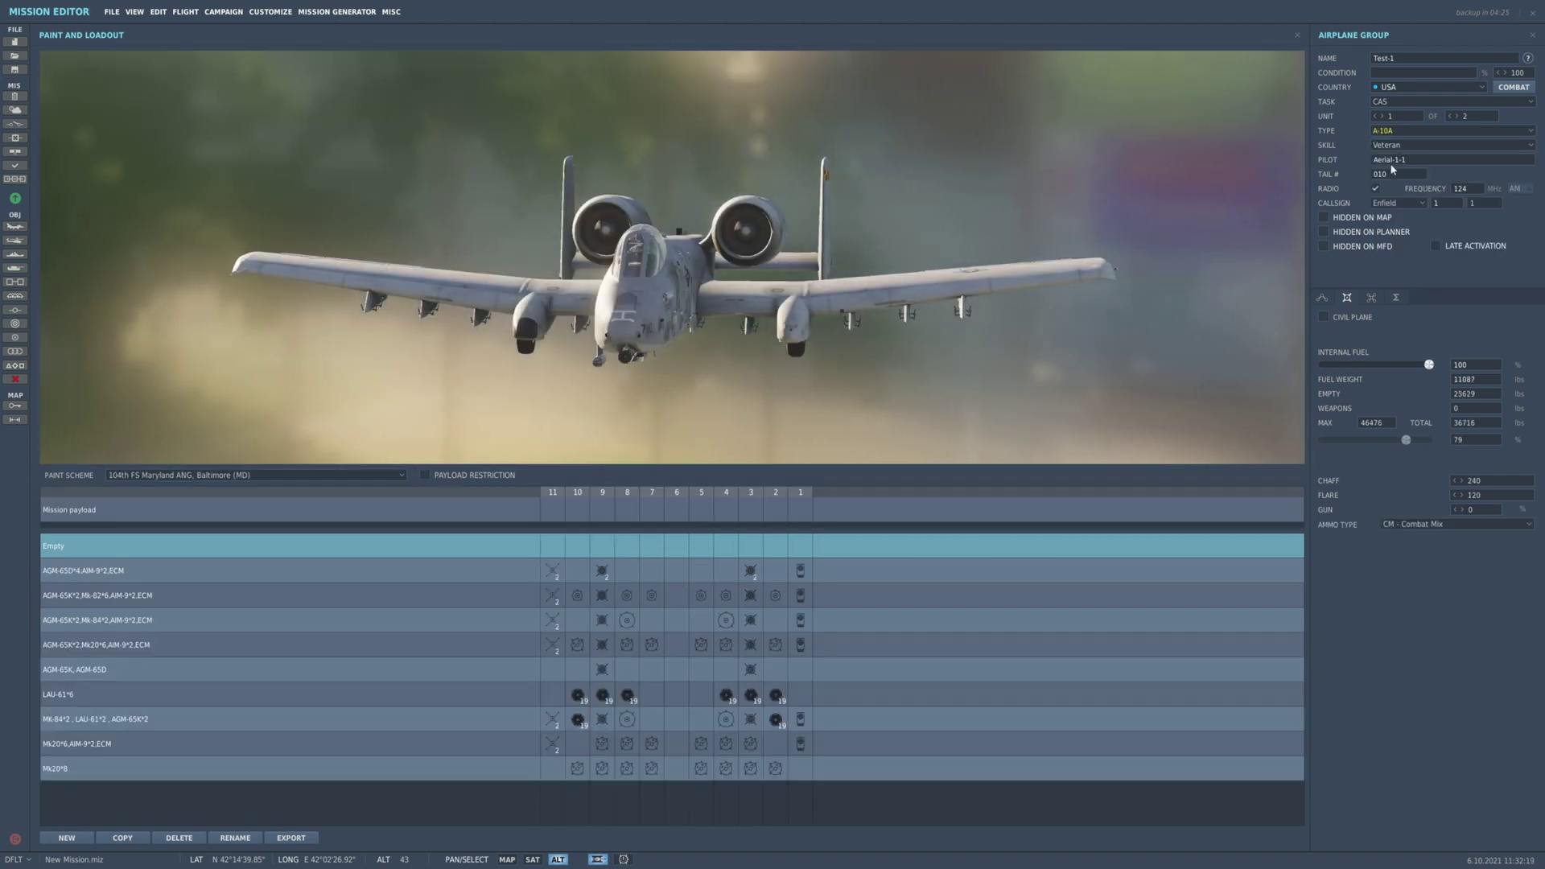
click(1402, 103)
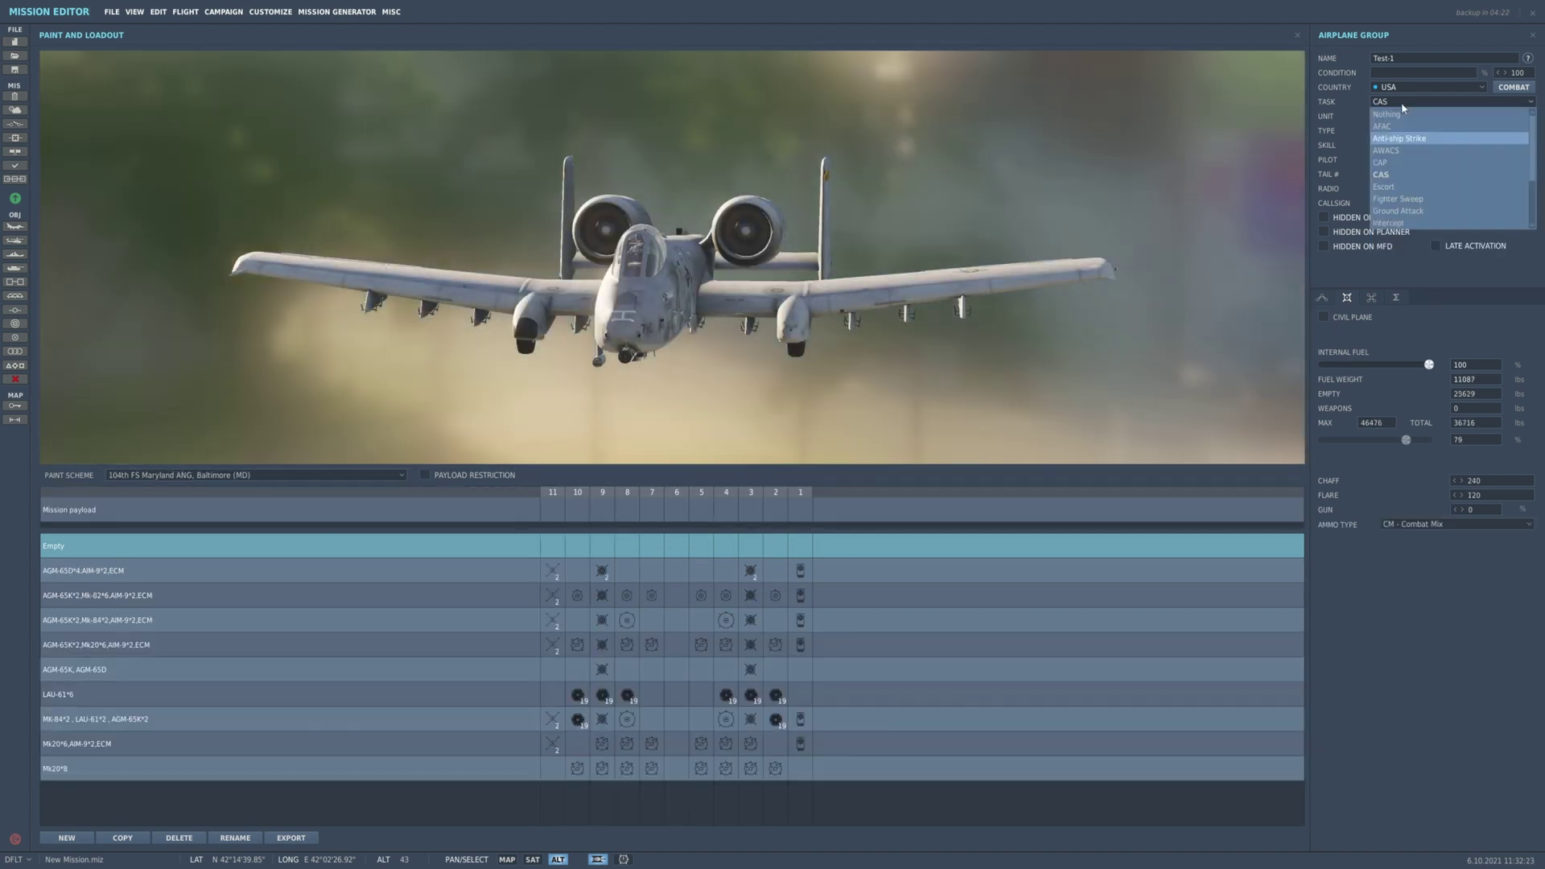
click(1432, 210)
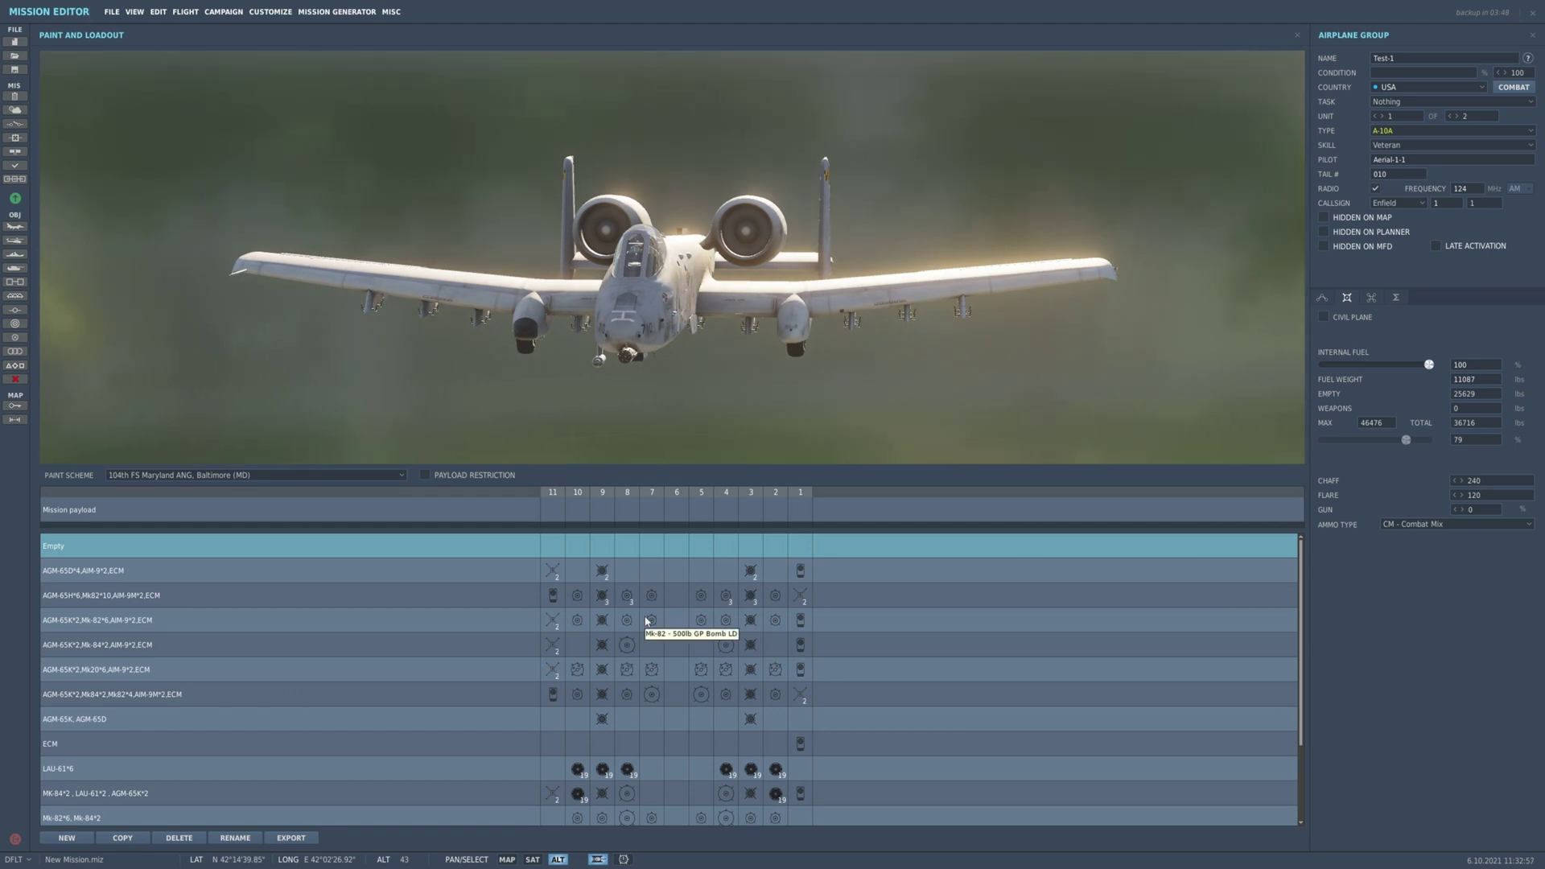
click(551, 508)
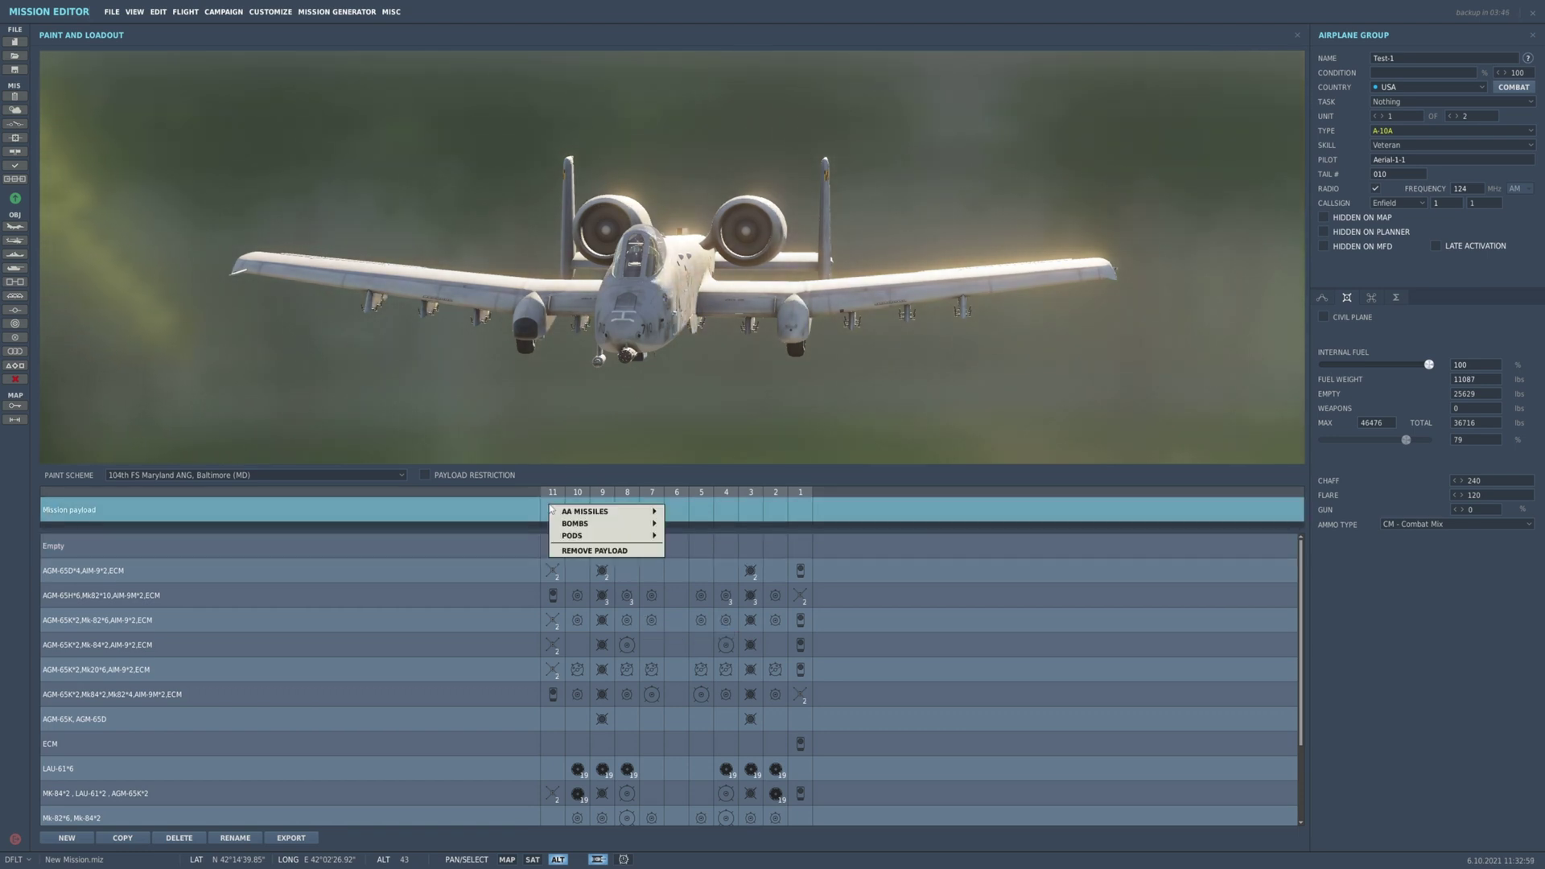
mouse_move(620, 512)
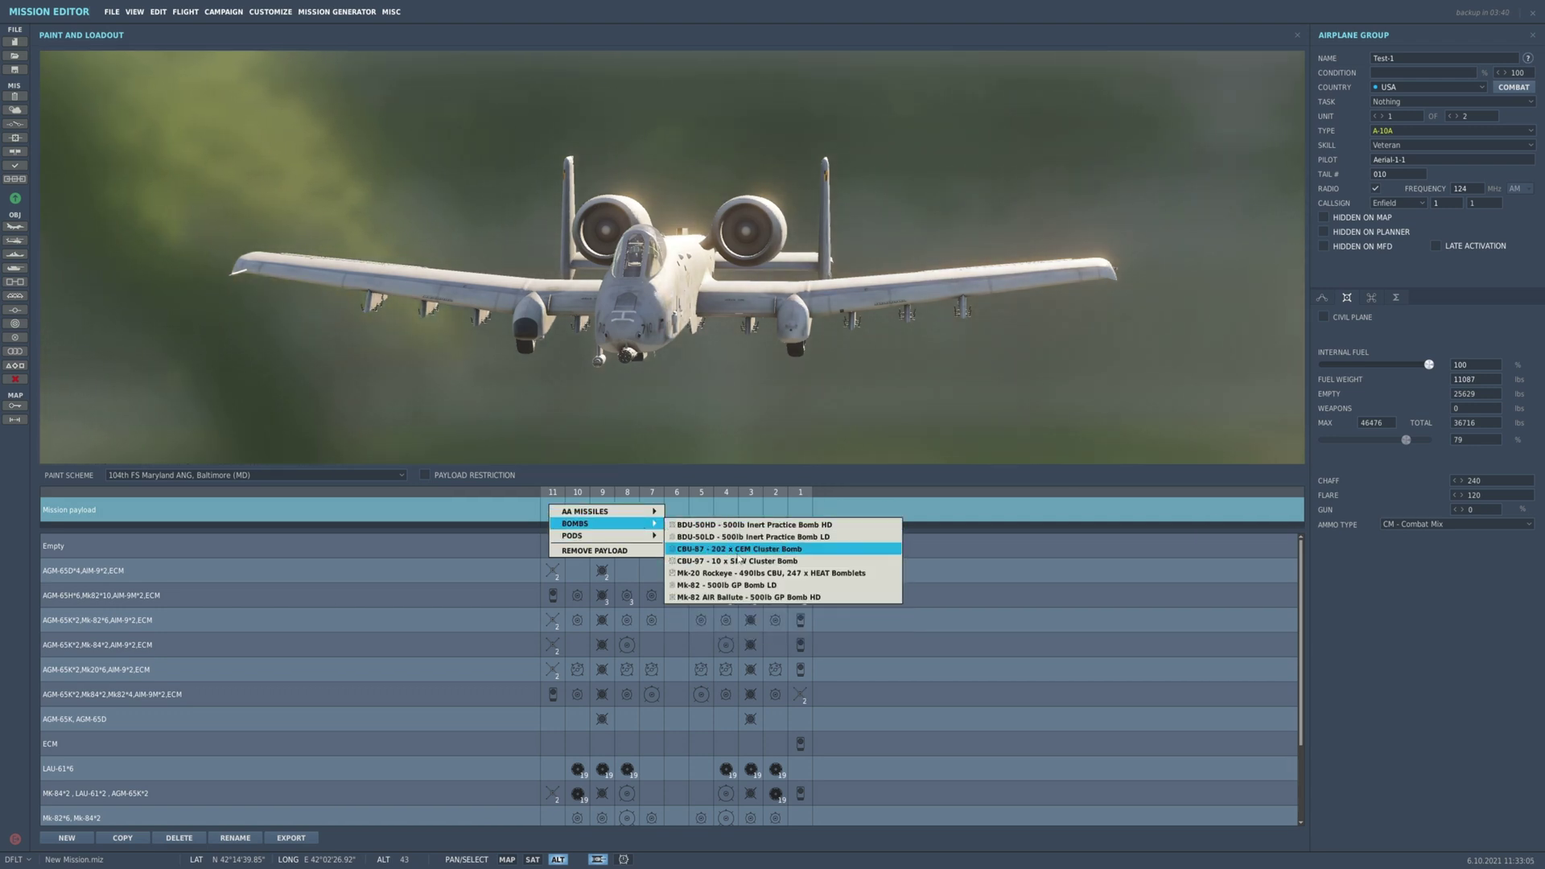
click(978, 514)
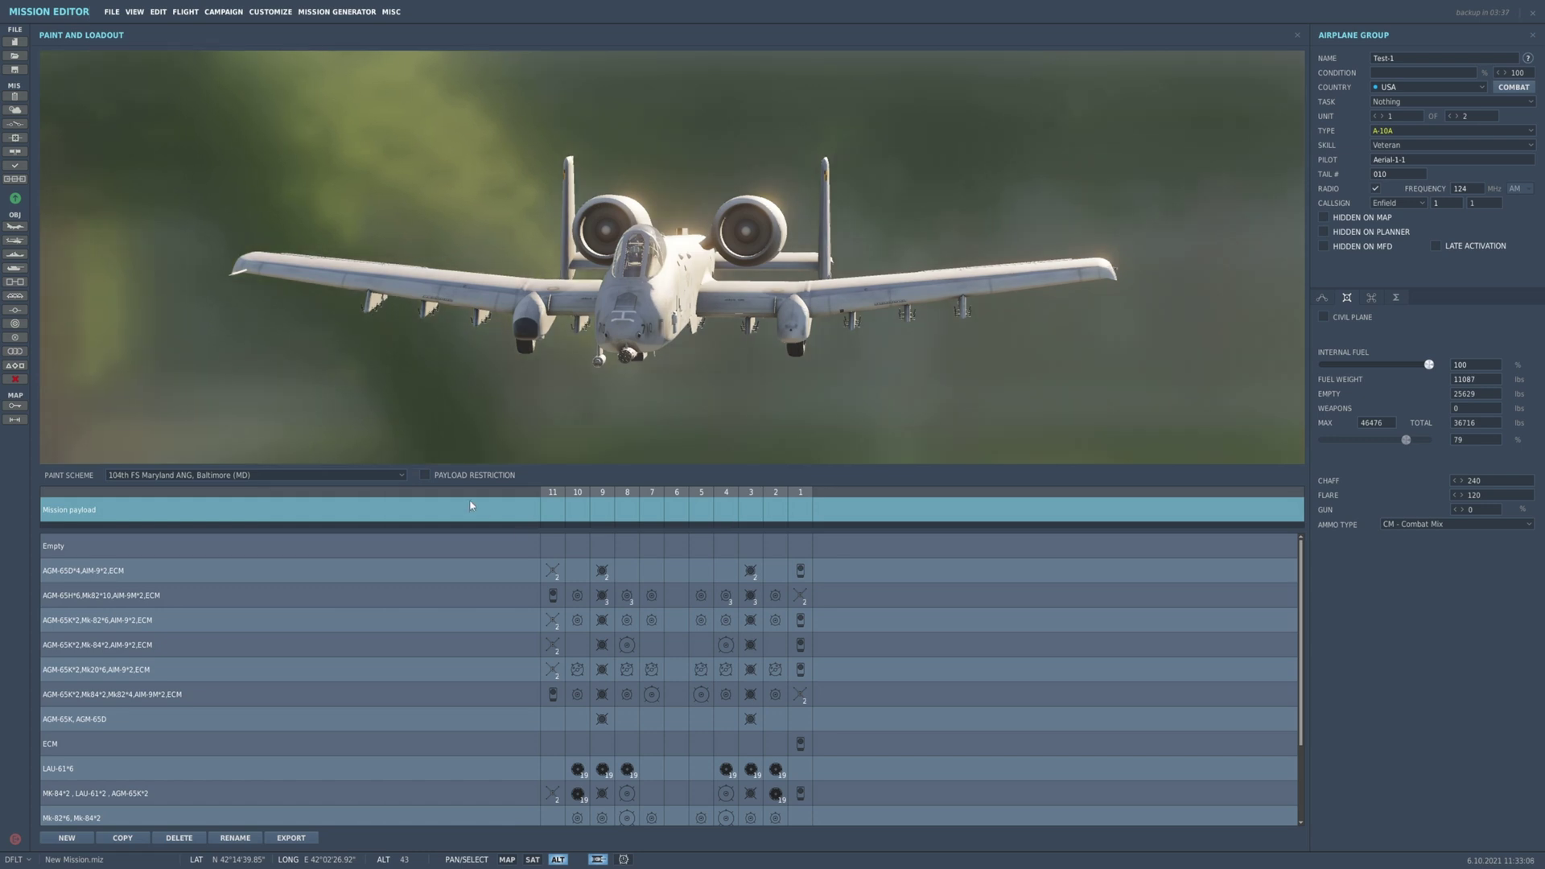
click(424, 475)
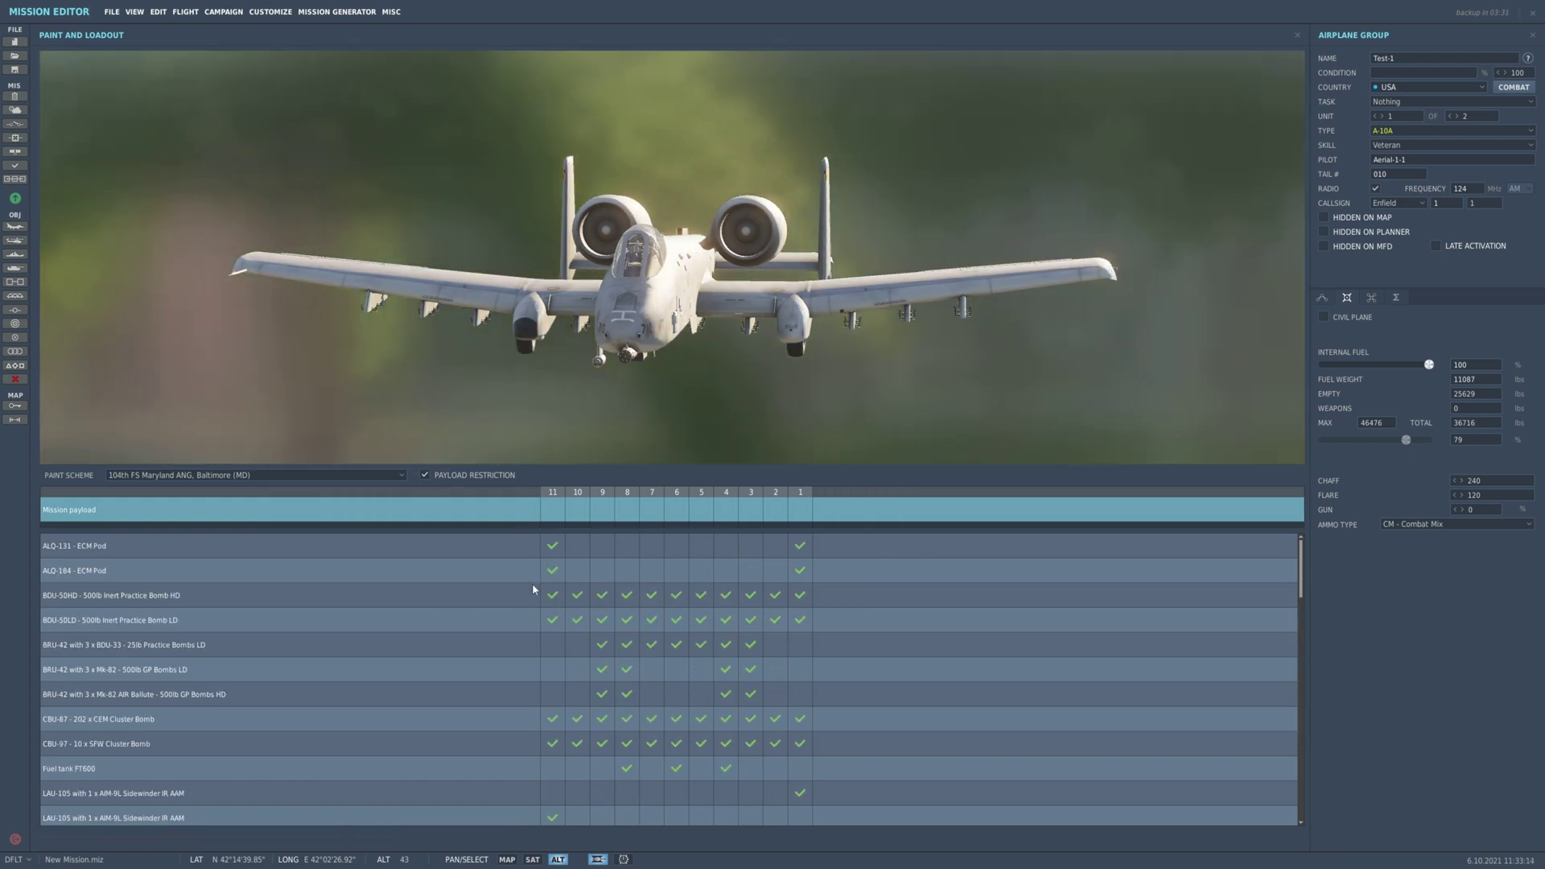
Forbid the ALQ-131 ECM pod on stations 1 and 11 and lower the internal fuel.
click(553, 546)
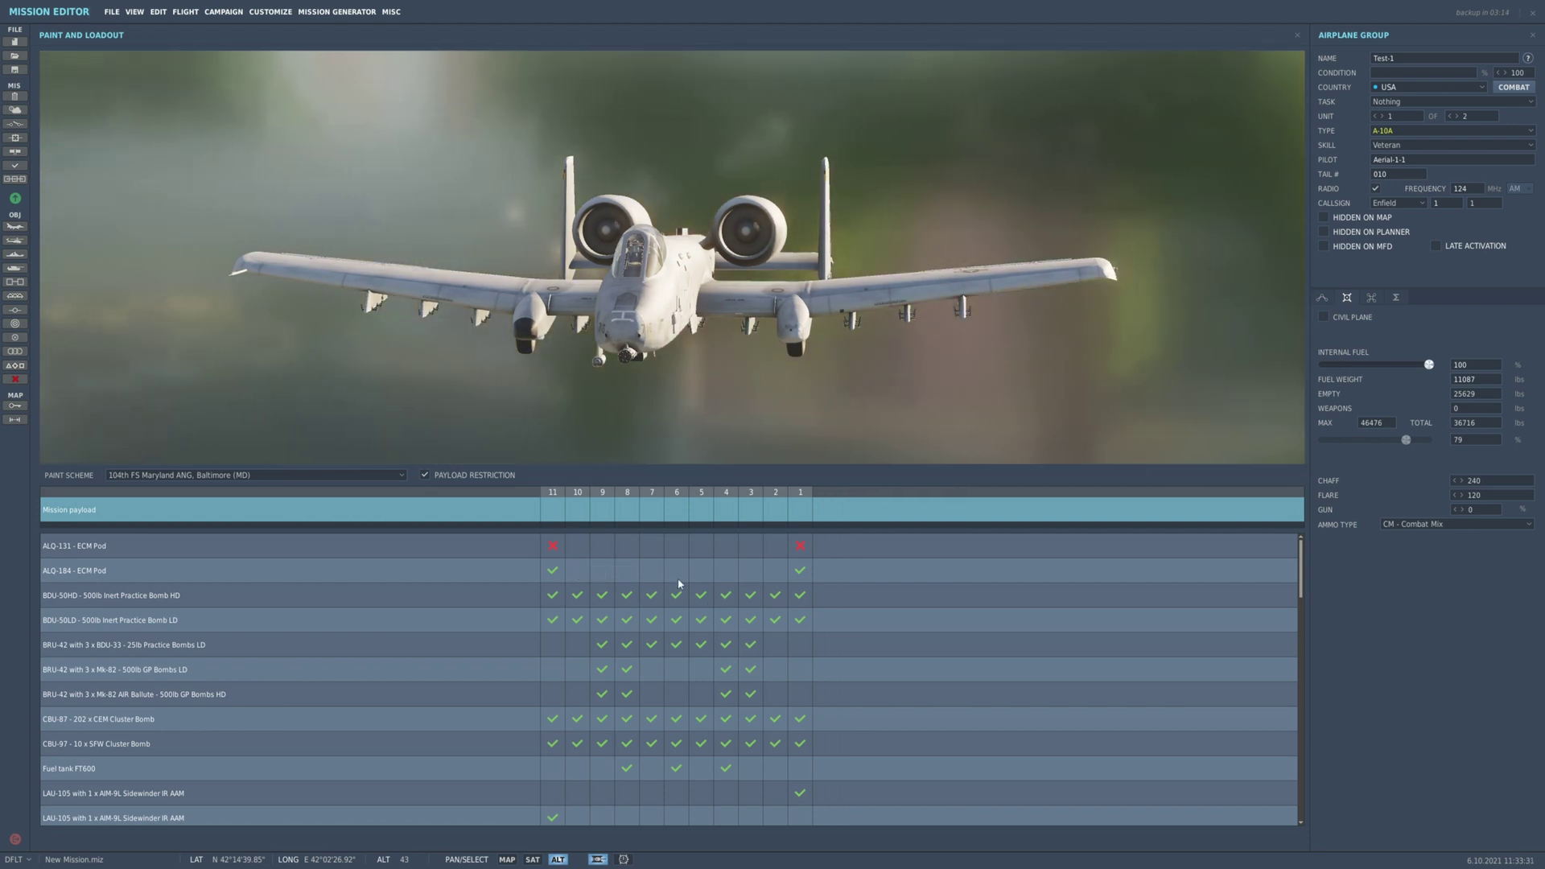
scroll(704, 700, down, 3)
scroll(706, 707, up, 3)
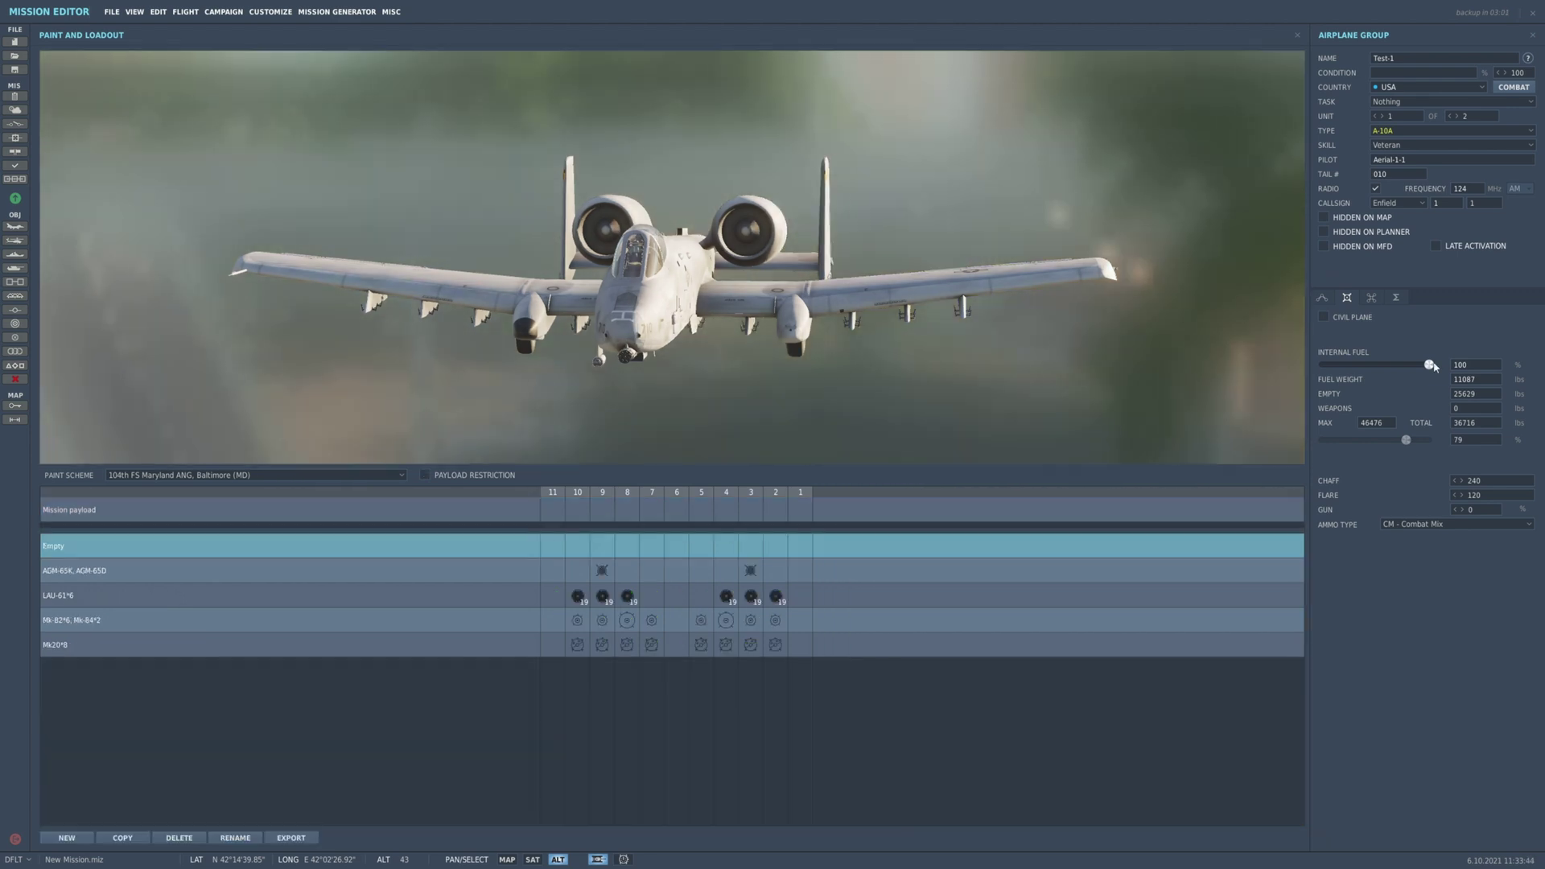
mouse_move(1434, 366)
mouse_down()
mouse_move(1363, 371)
mouse_move(1436, 368)
mouse_up()
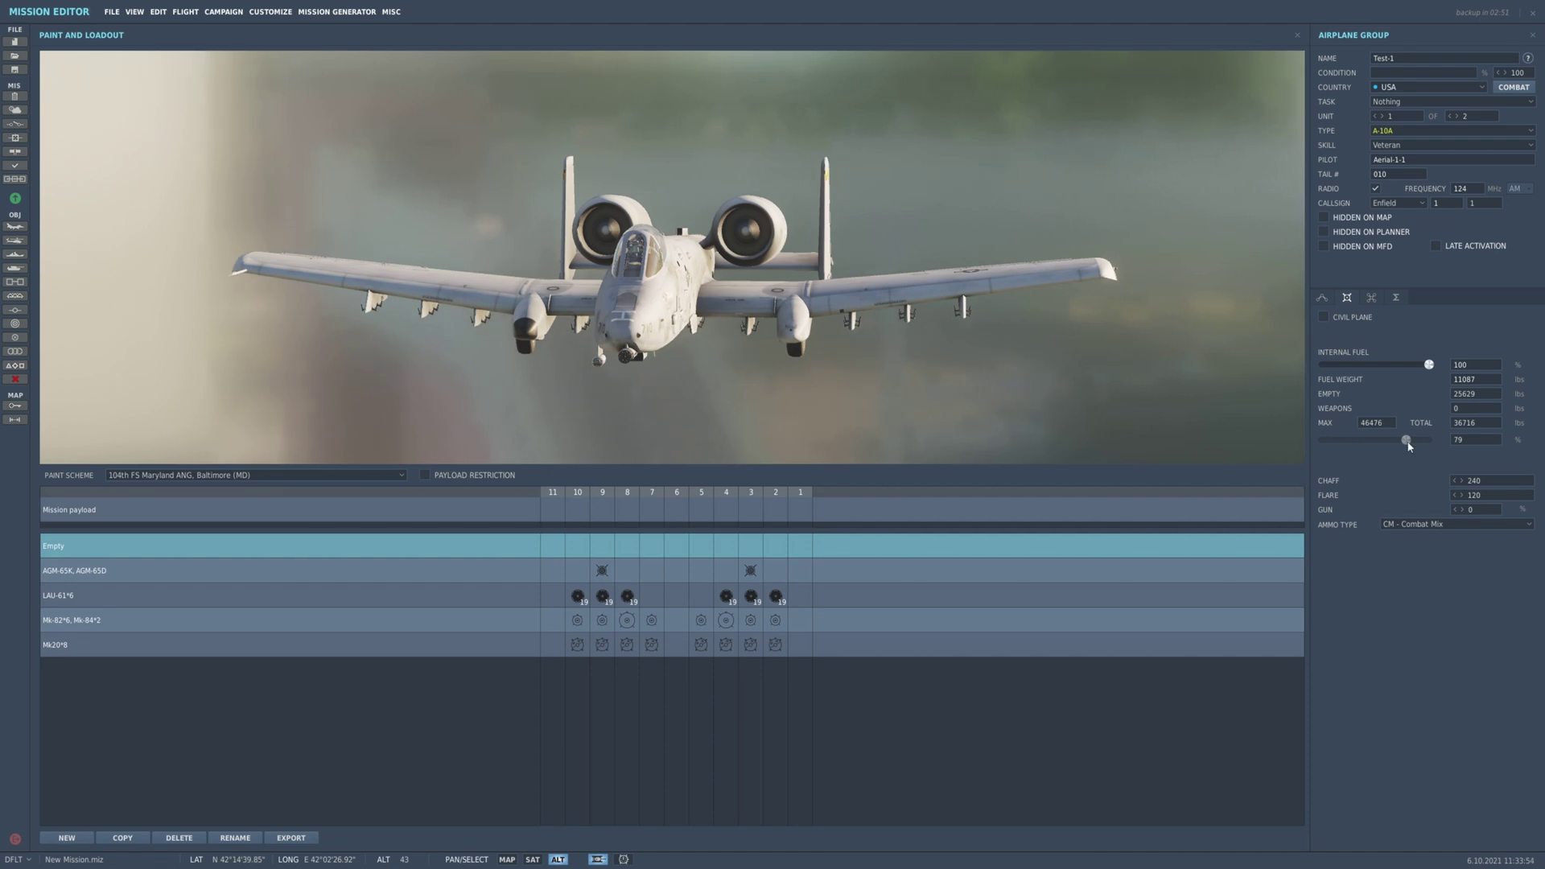
Set internal fuel to 61% and load the Mk20*8 bomb payload.
drag(1429, 366, 1394, 369)
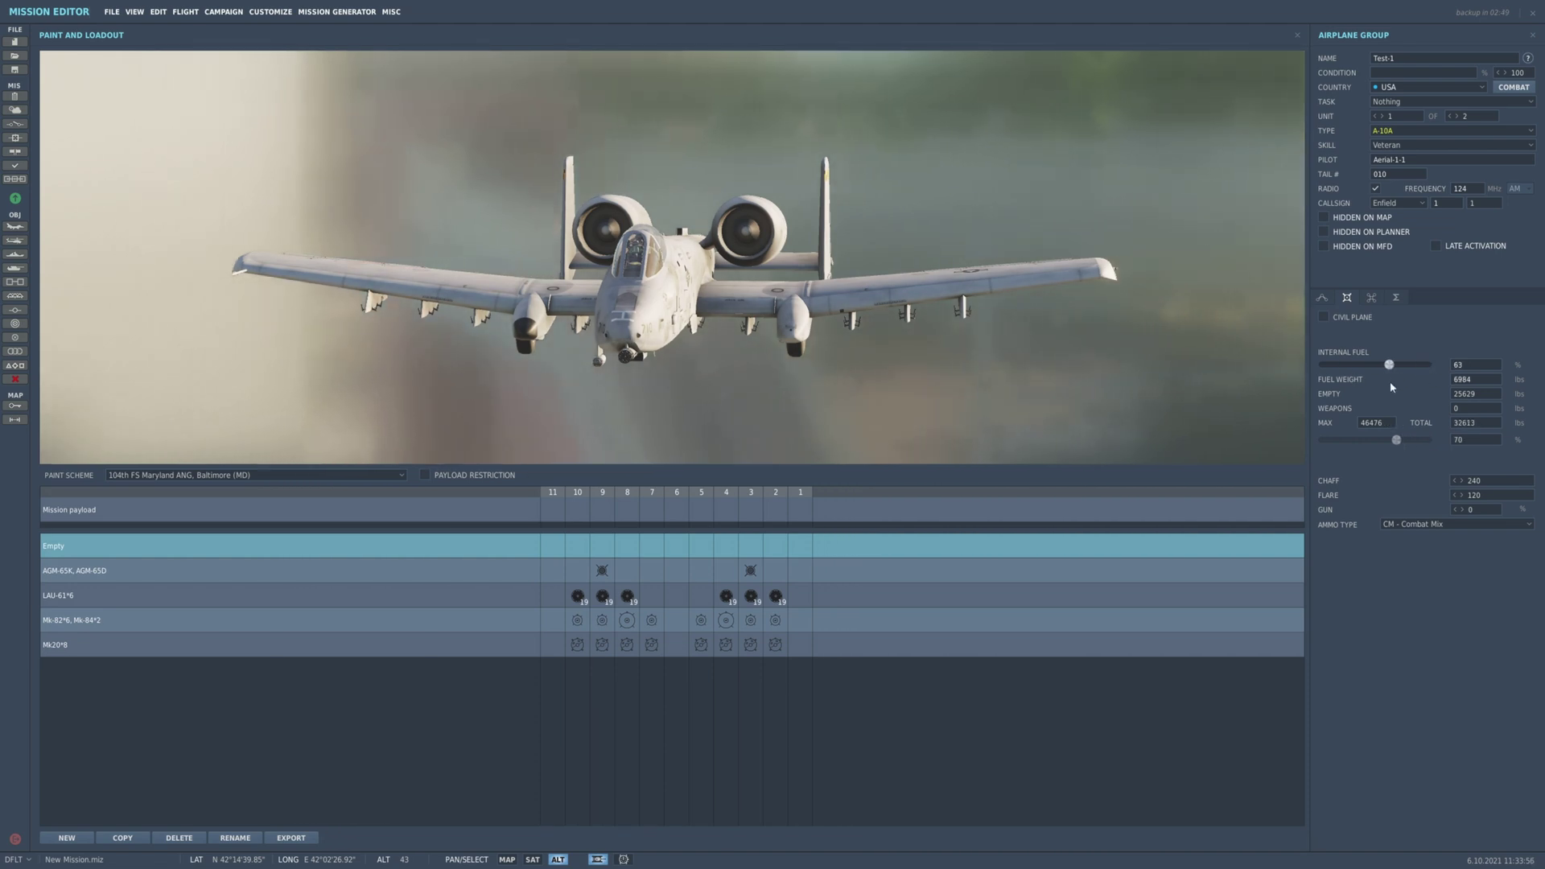
click(745, 599)
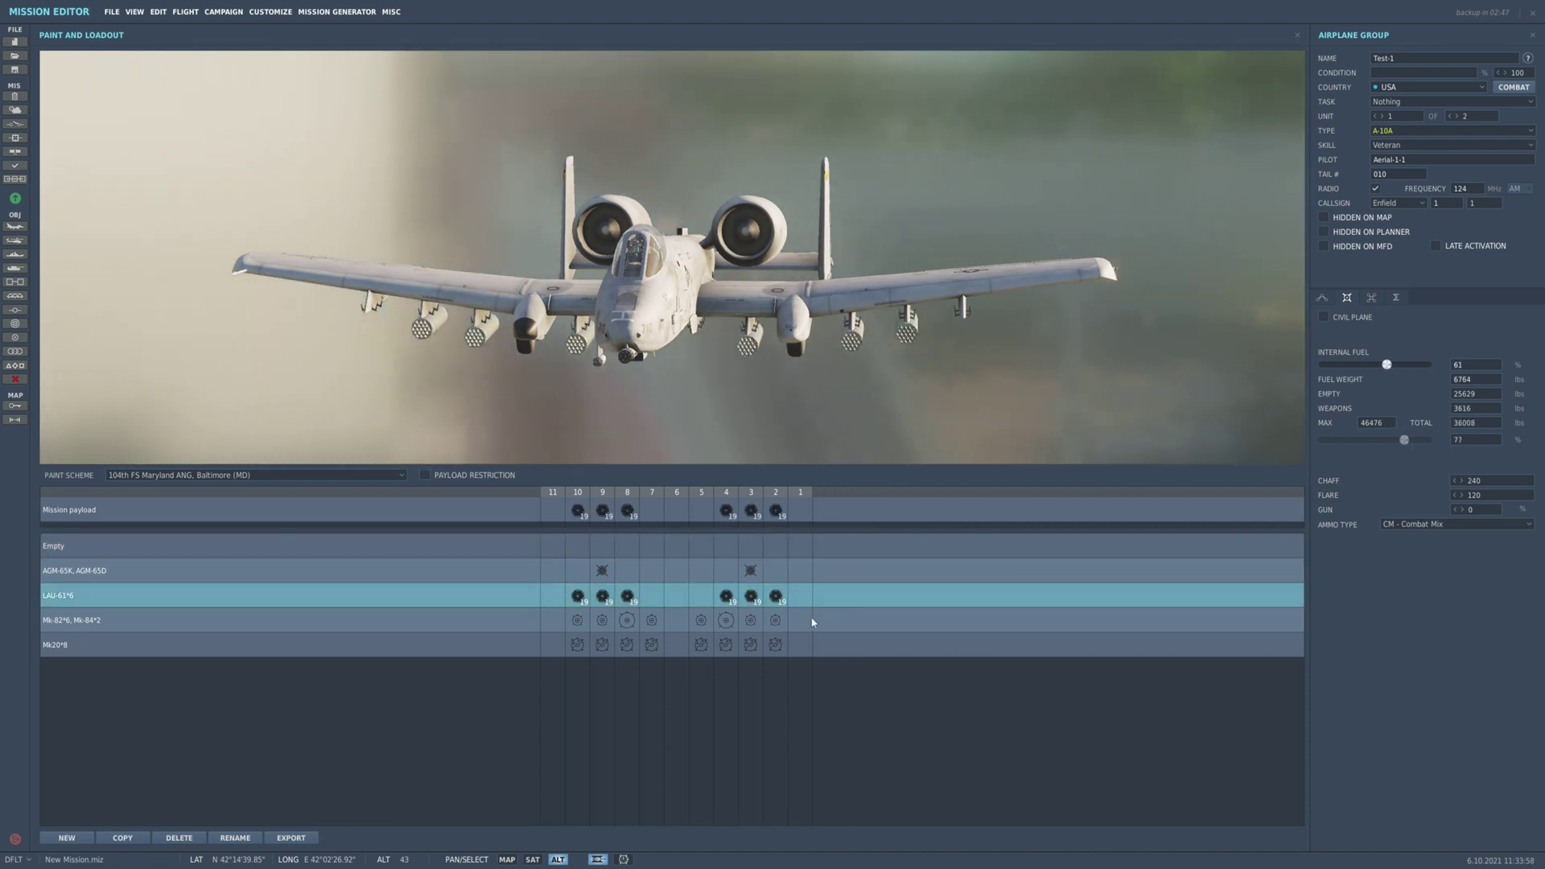
click(825, 645)
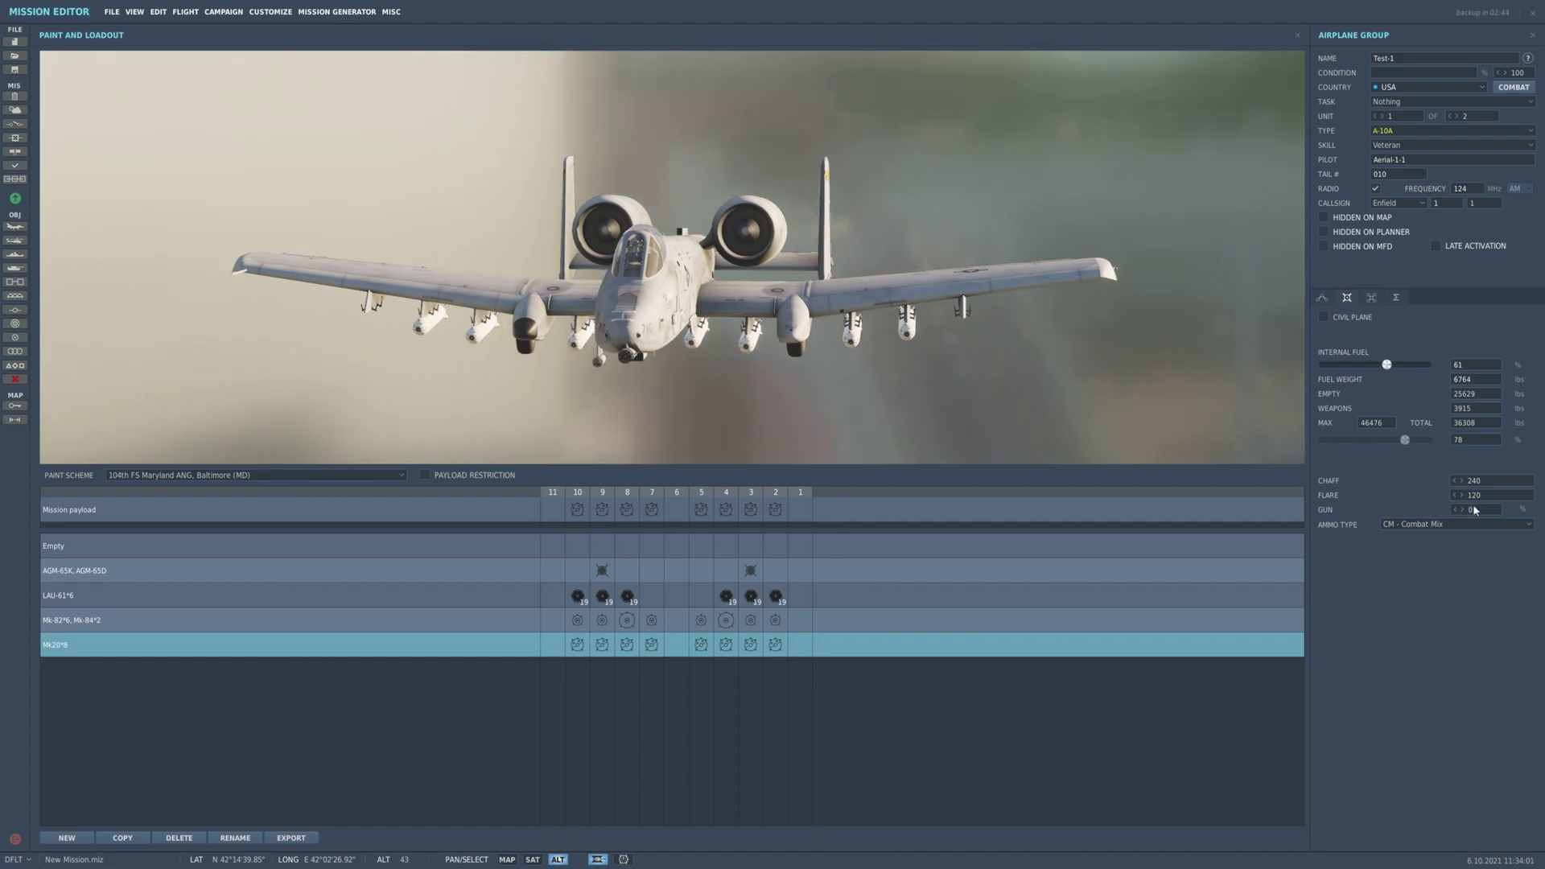
Set gun ammunition to 100%, choose a gun ammunition type, and leave the loadout.
double_click(1469, 510)
text(50)
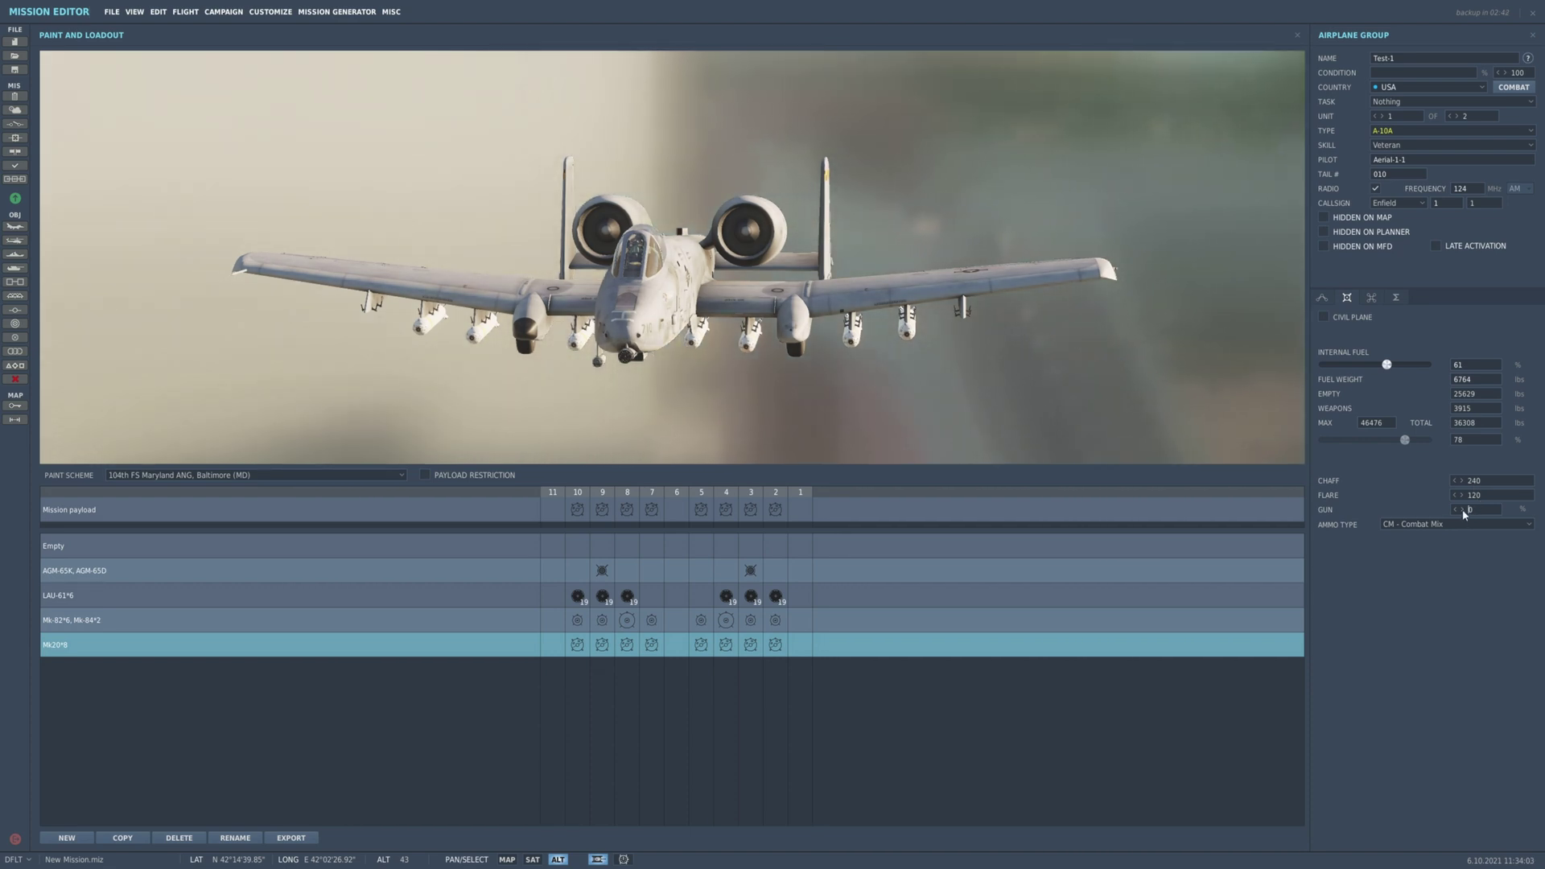
key(Return)
double_click(1467, 510)
text(100)
key(Return)
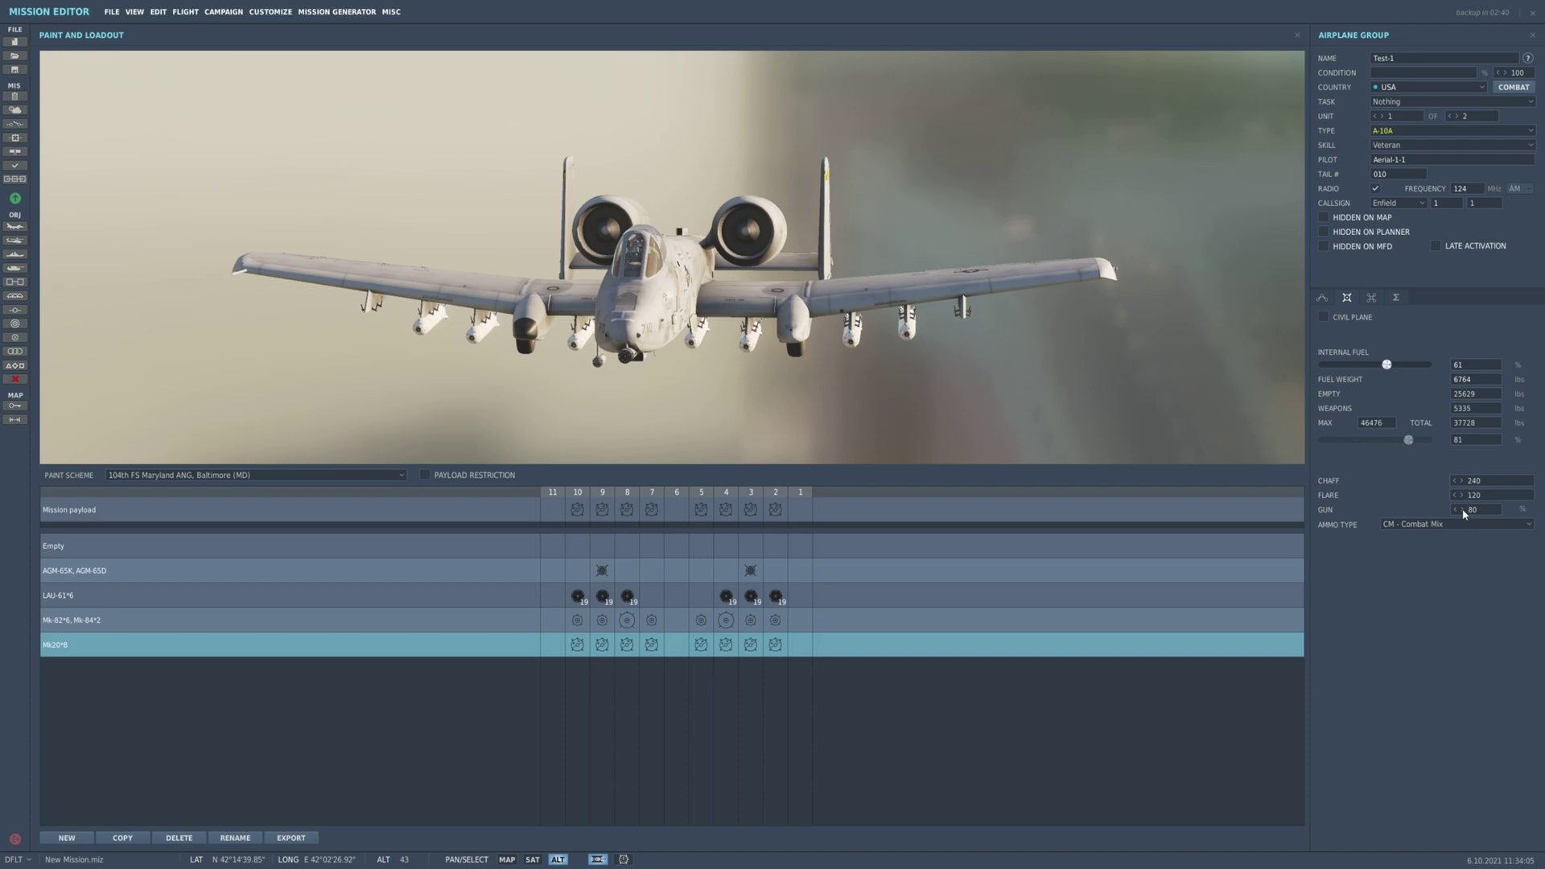
click(1444, 532)
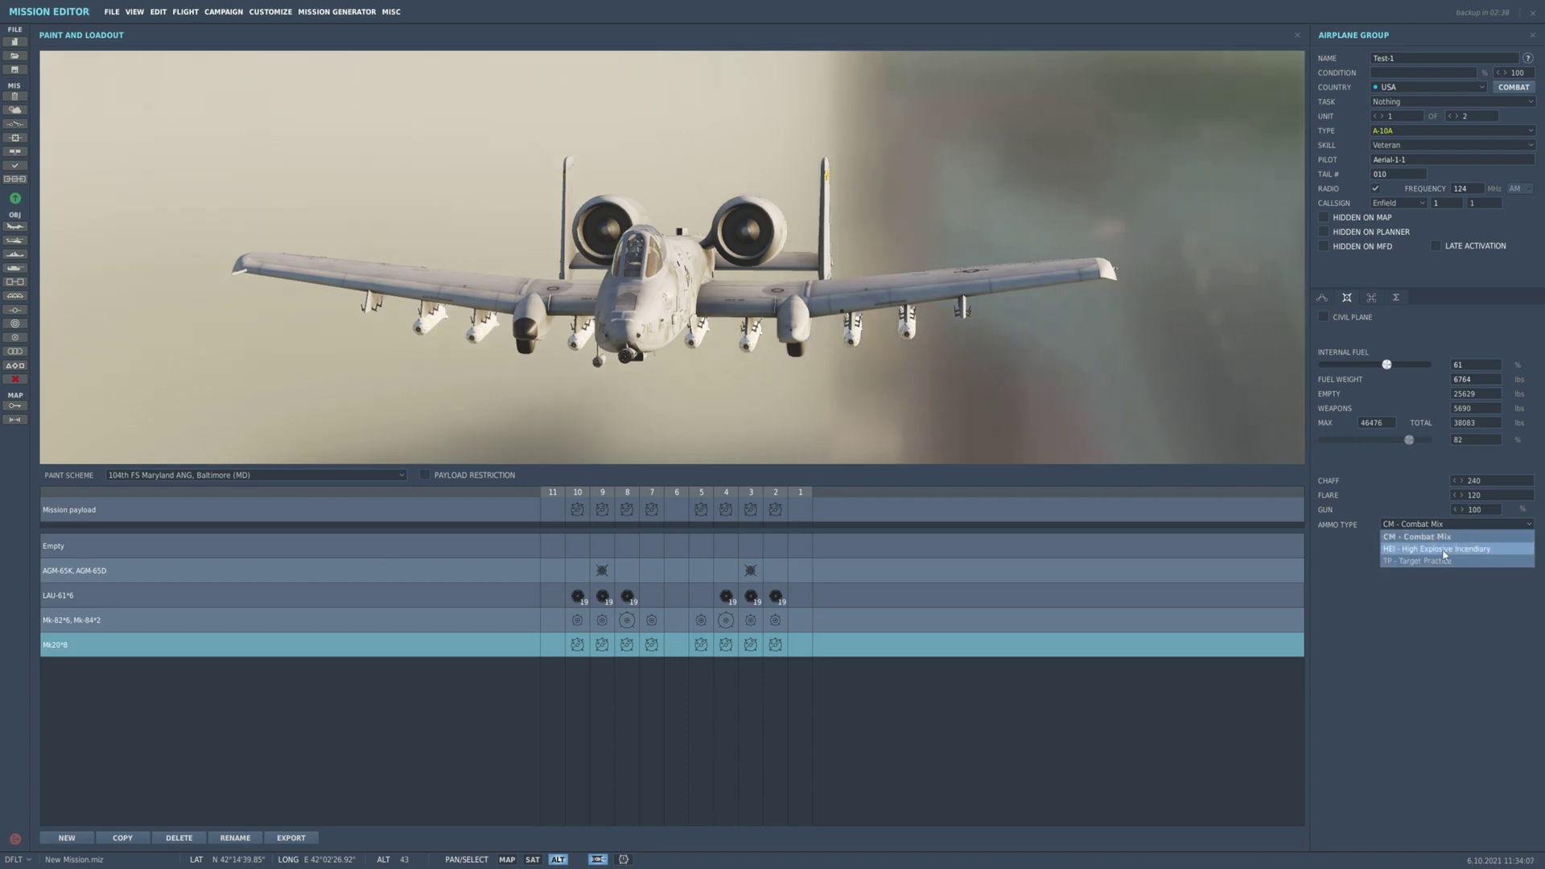
click(1448, 549)
click(1372, 298)
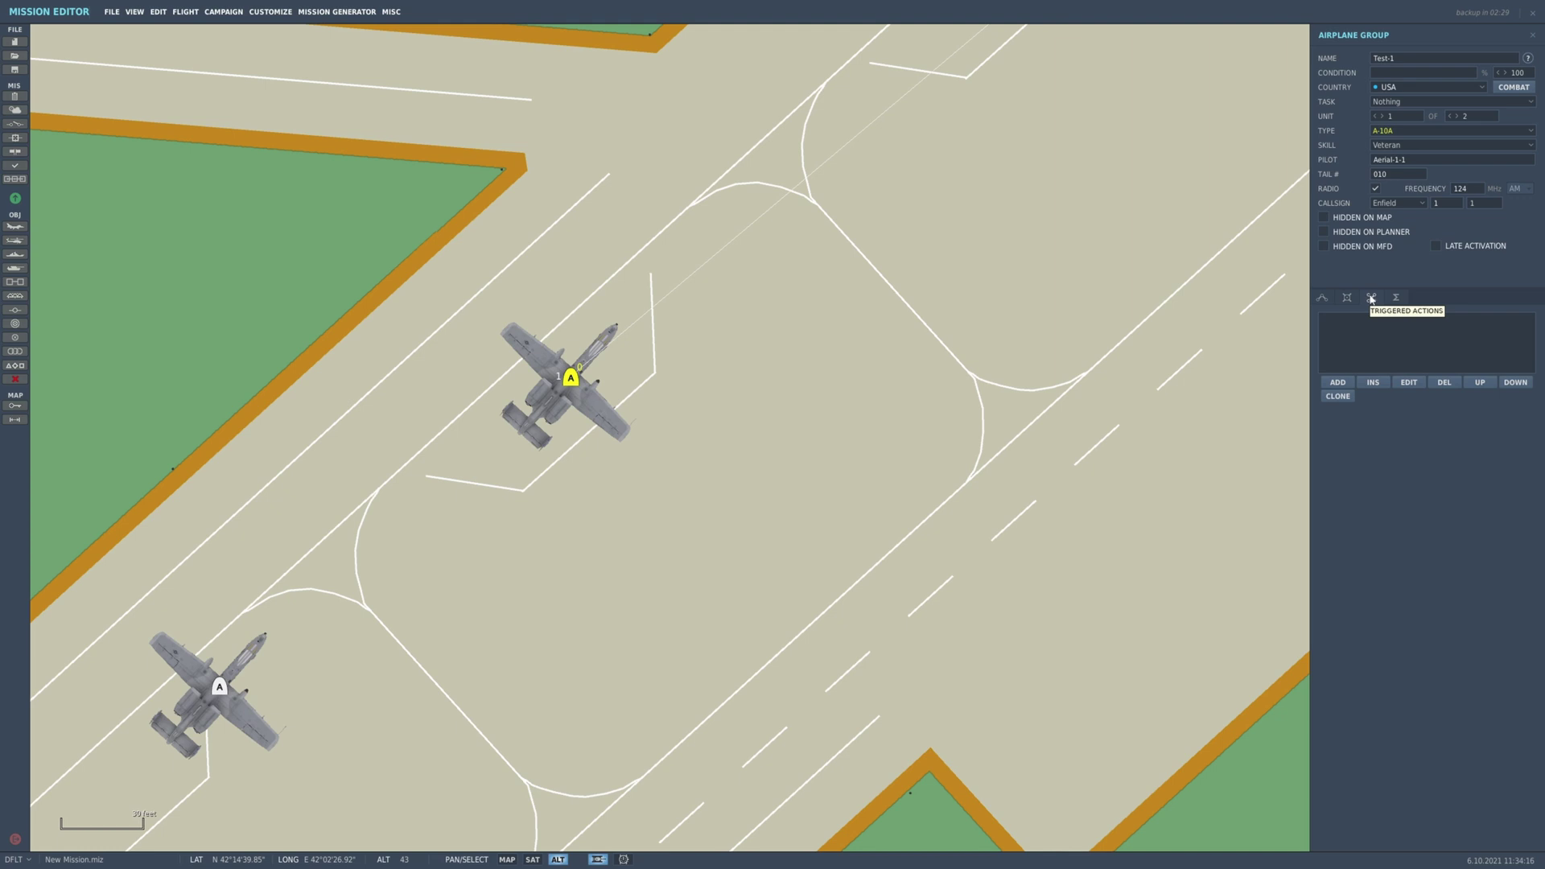
Show Test-1's route summary and zoom out to the whole Senaki-Kolkhi area.
click(1395, 298)
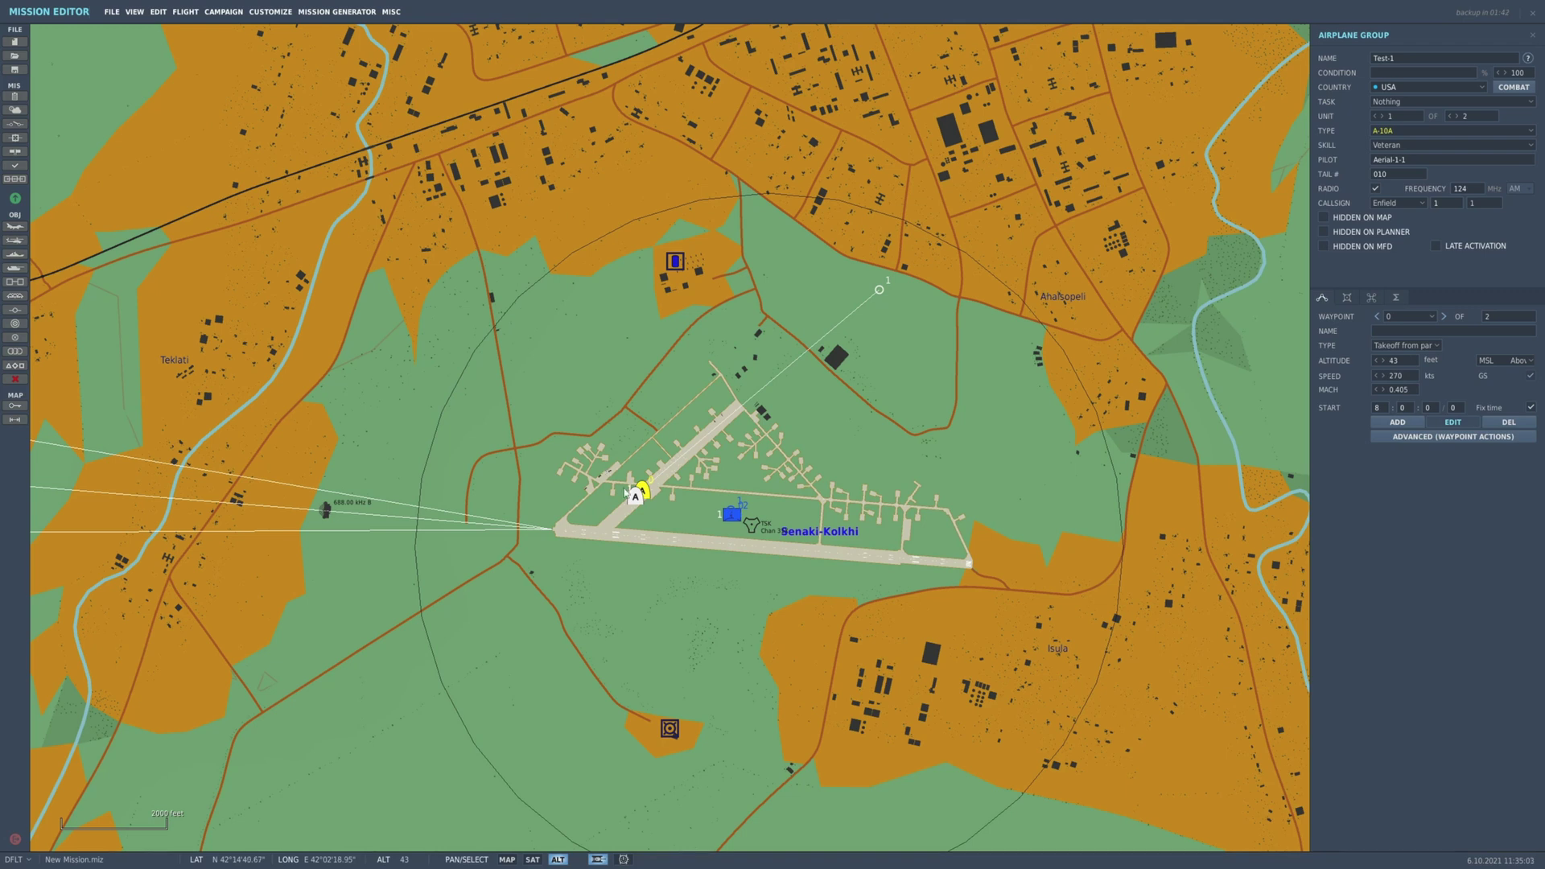
scroll(627, 491, down, 2)
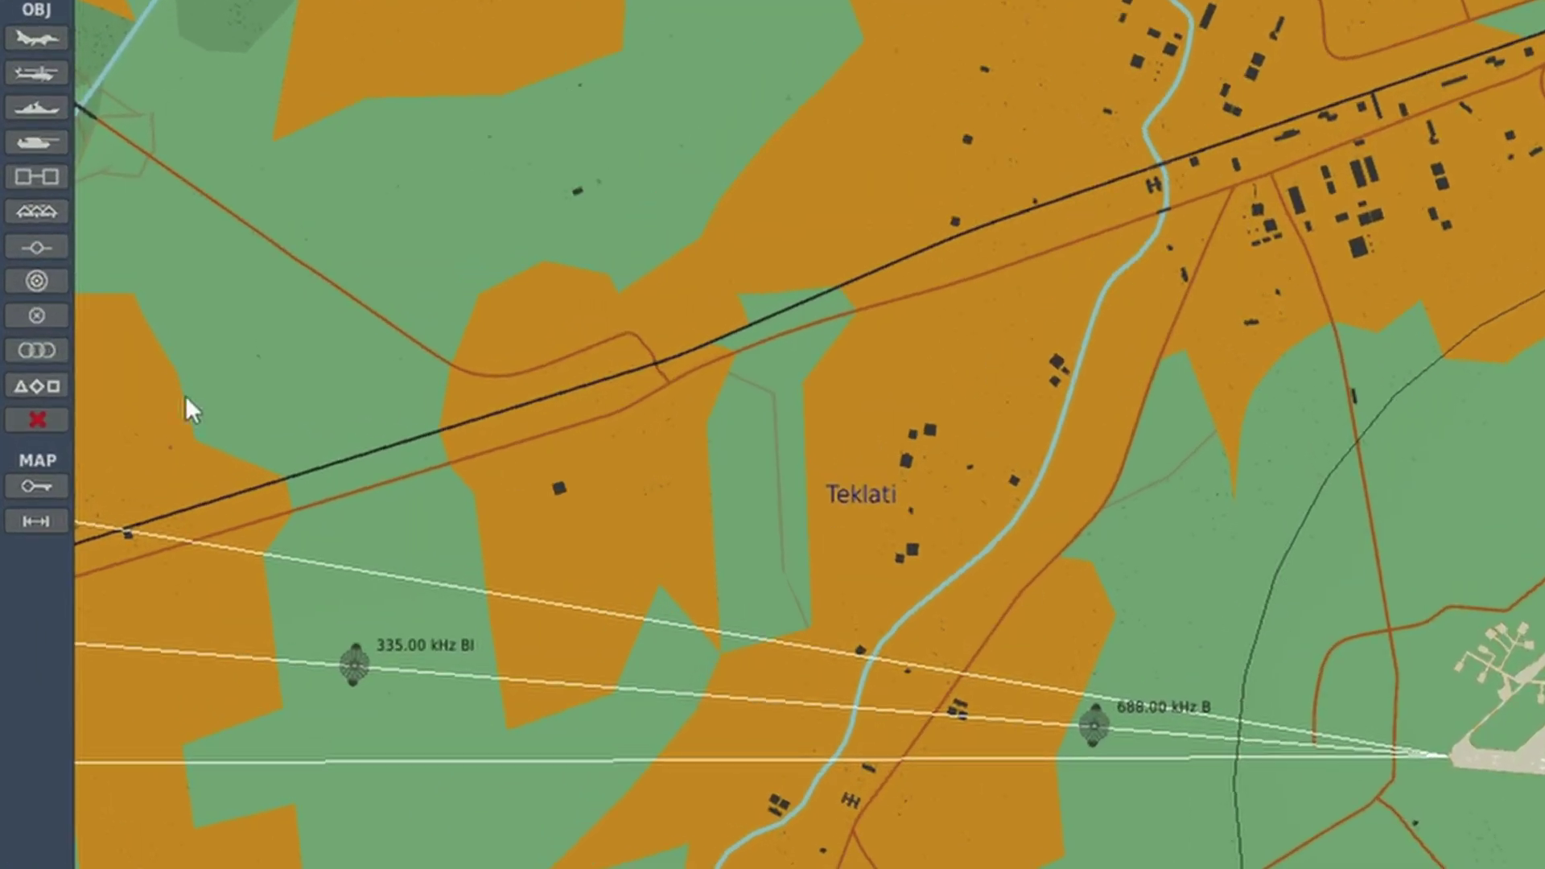
Open the unit list and center the map on Naval-1, Ground-1 and Test-1 in turn.
click(36, 388)
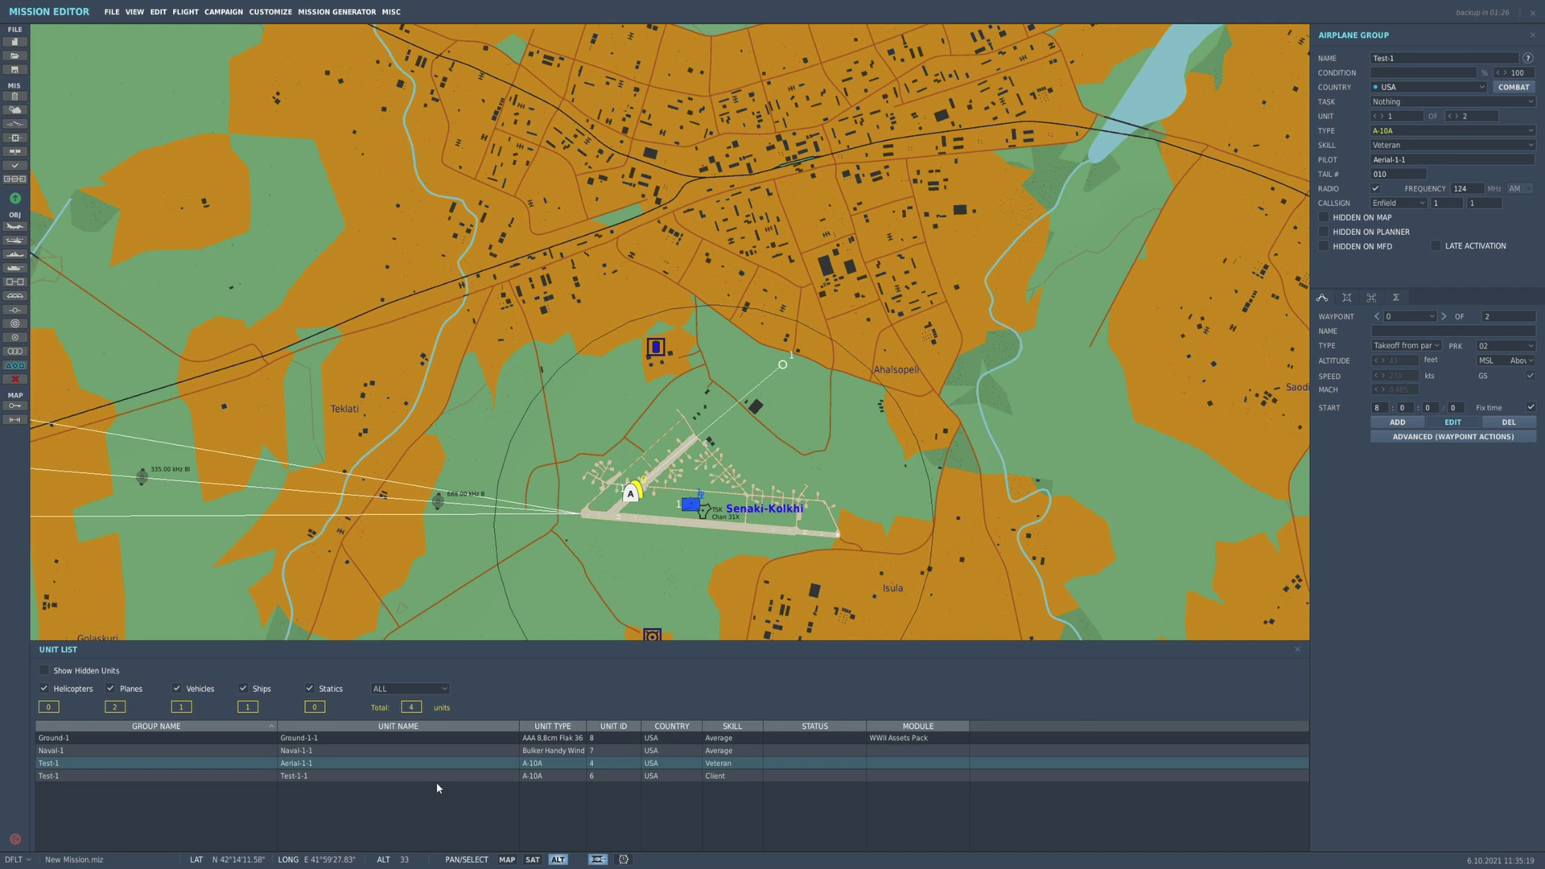
click(356, 749)
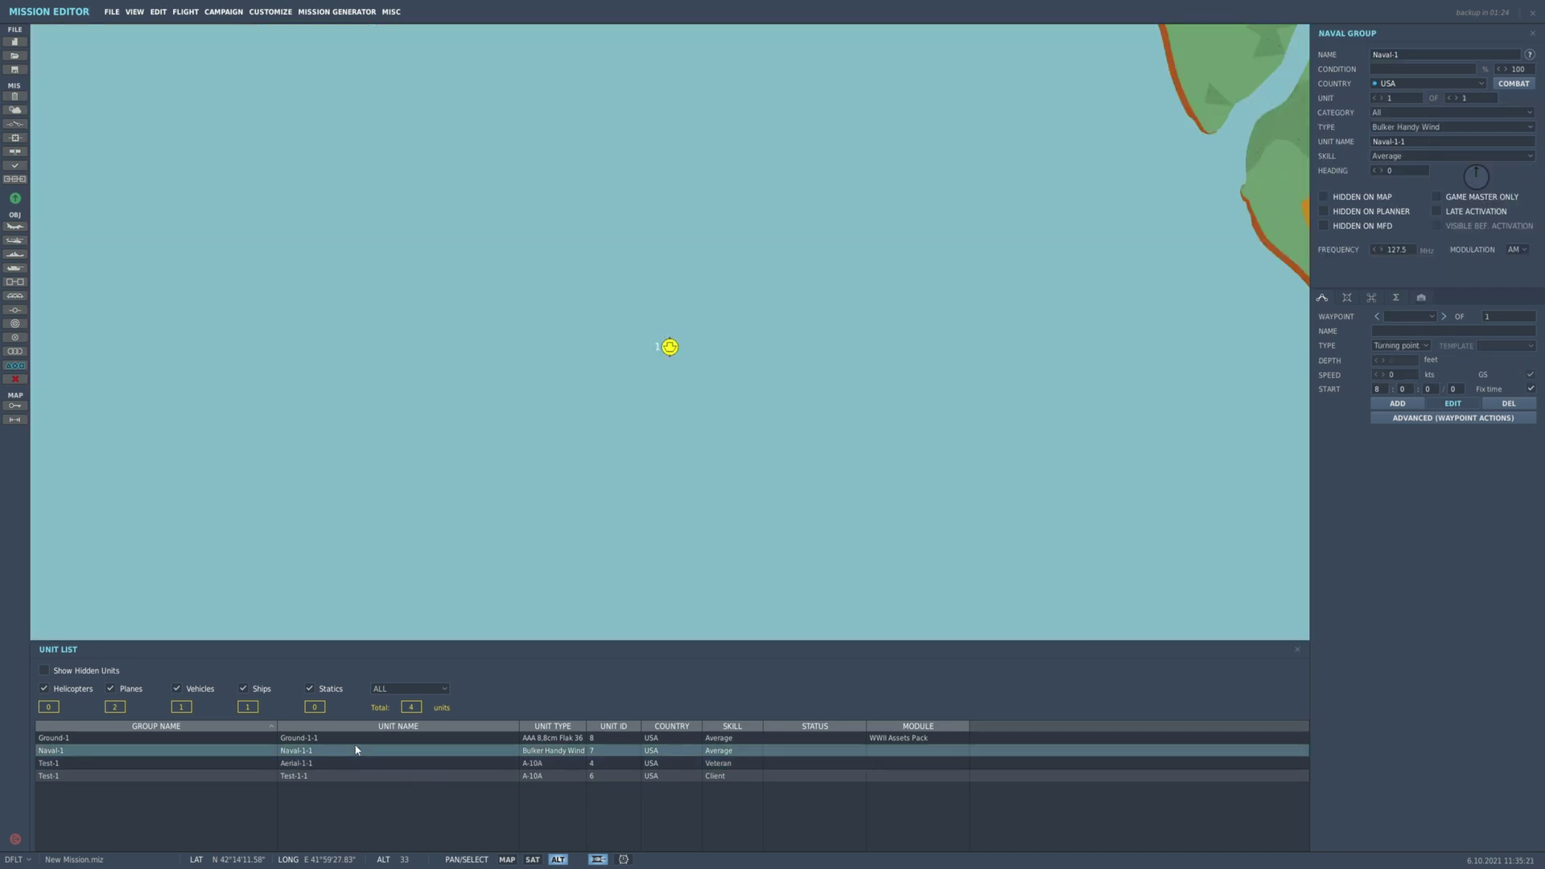
scroll(754, 441, down, 3)
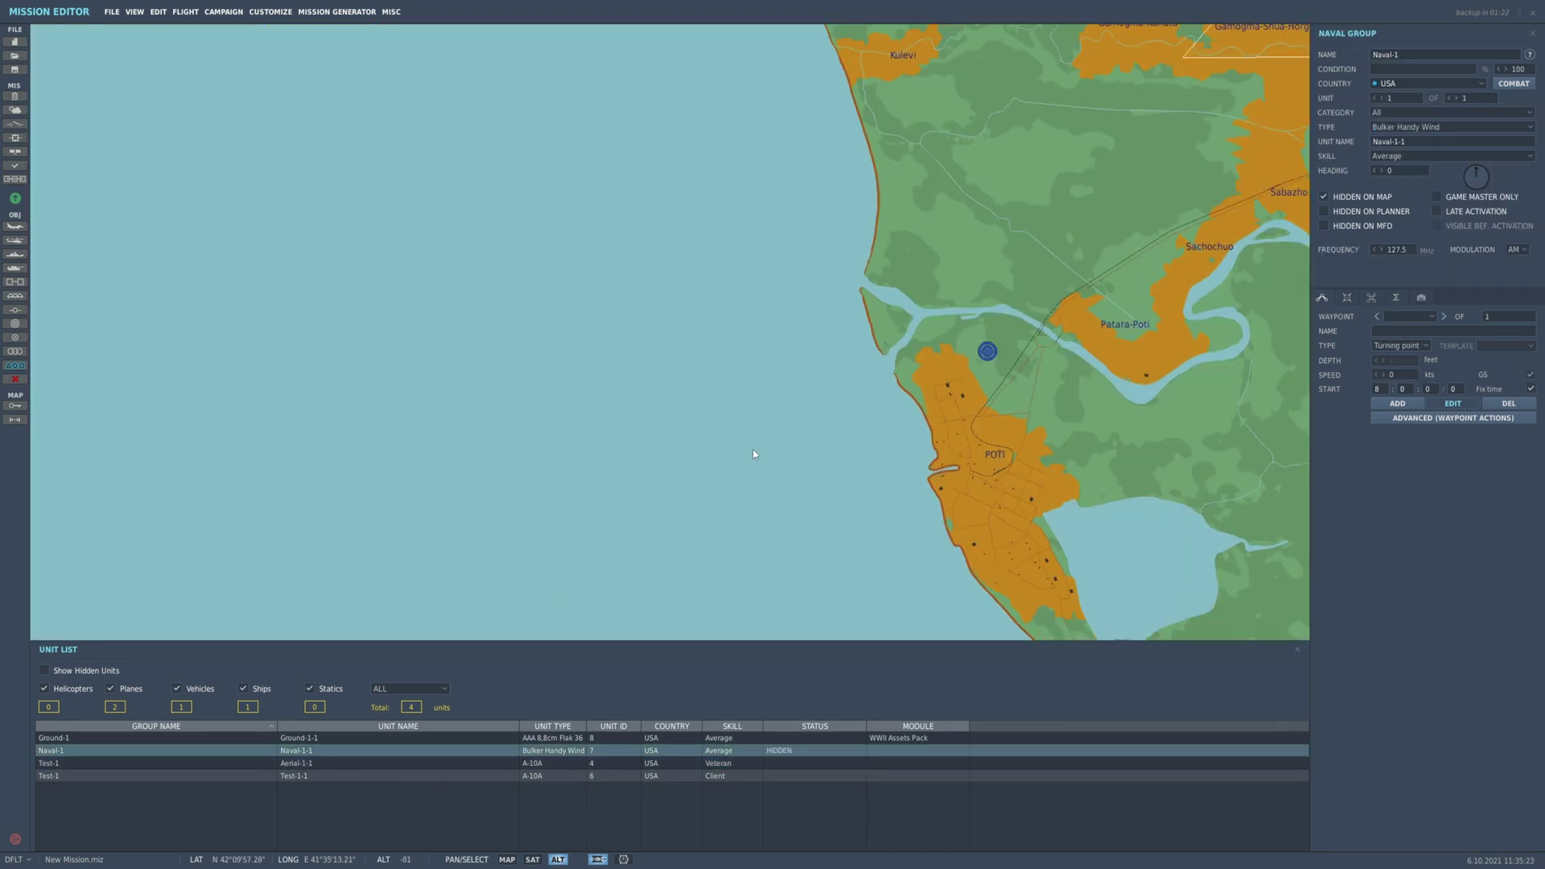
scroll(755, 441, up, 4)
click(366, 737)
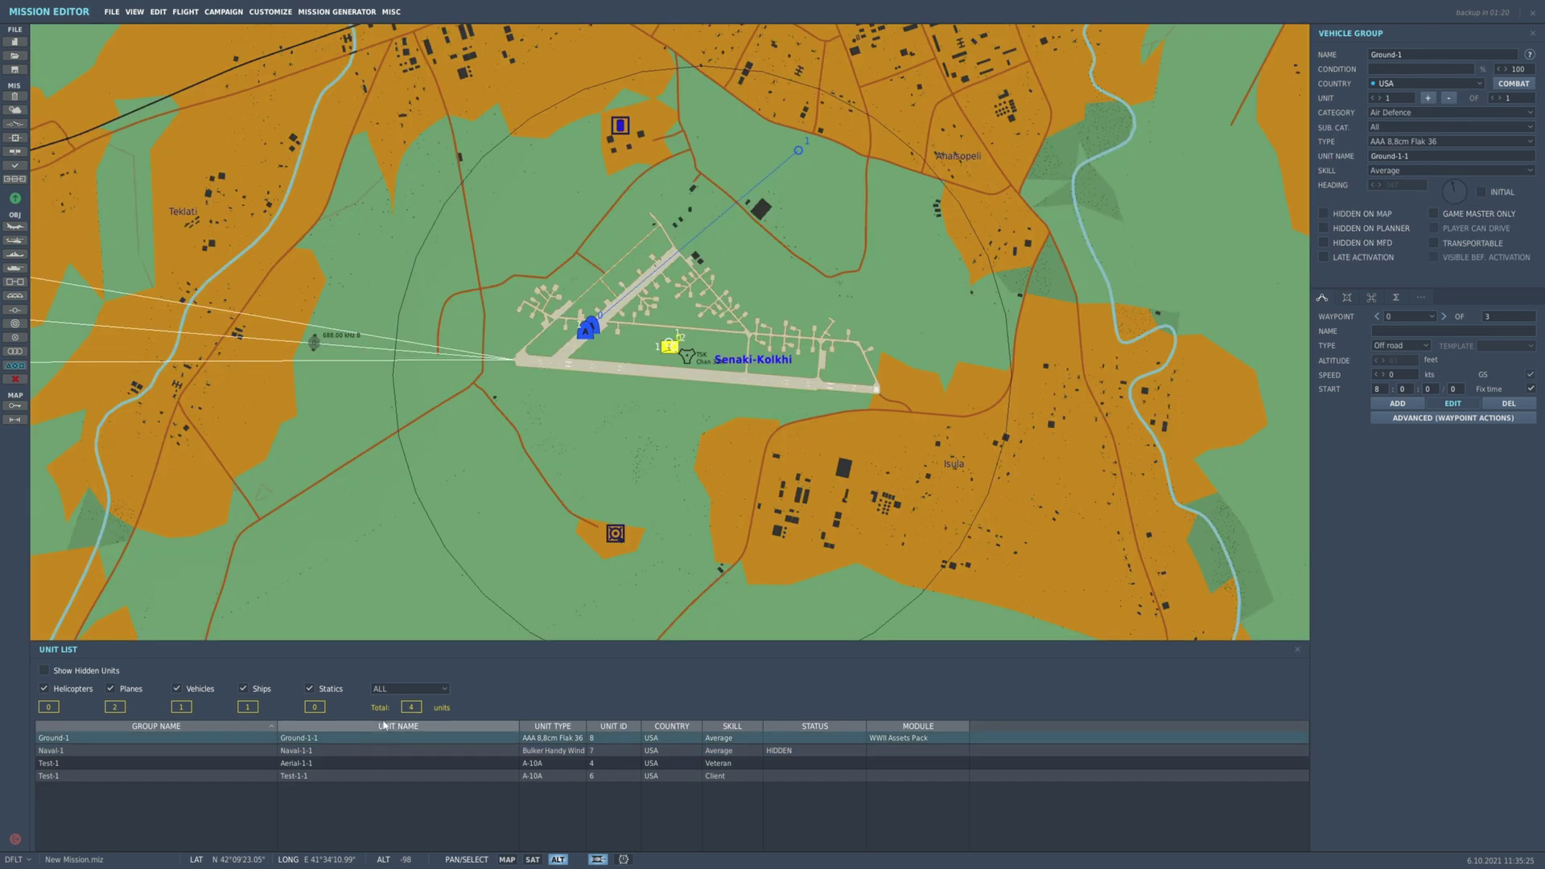
scroll(643, 417, up, 5)
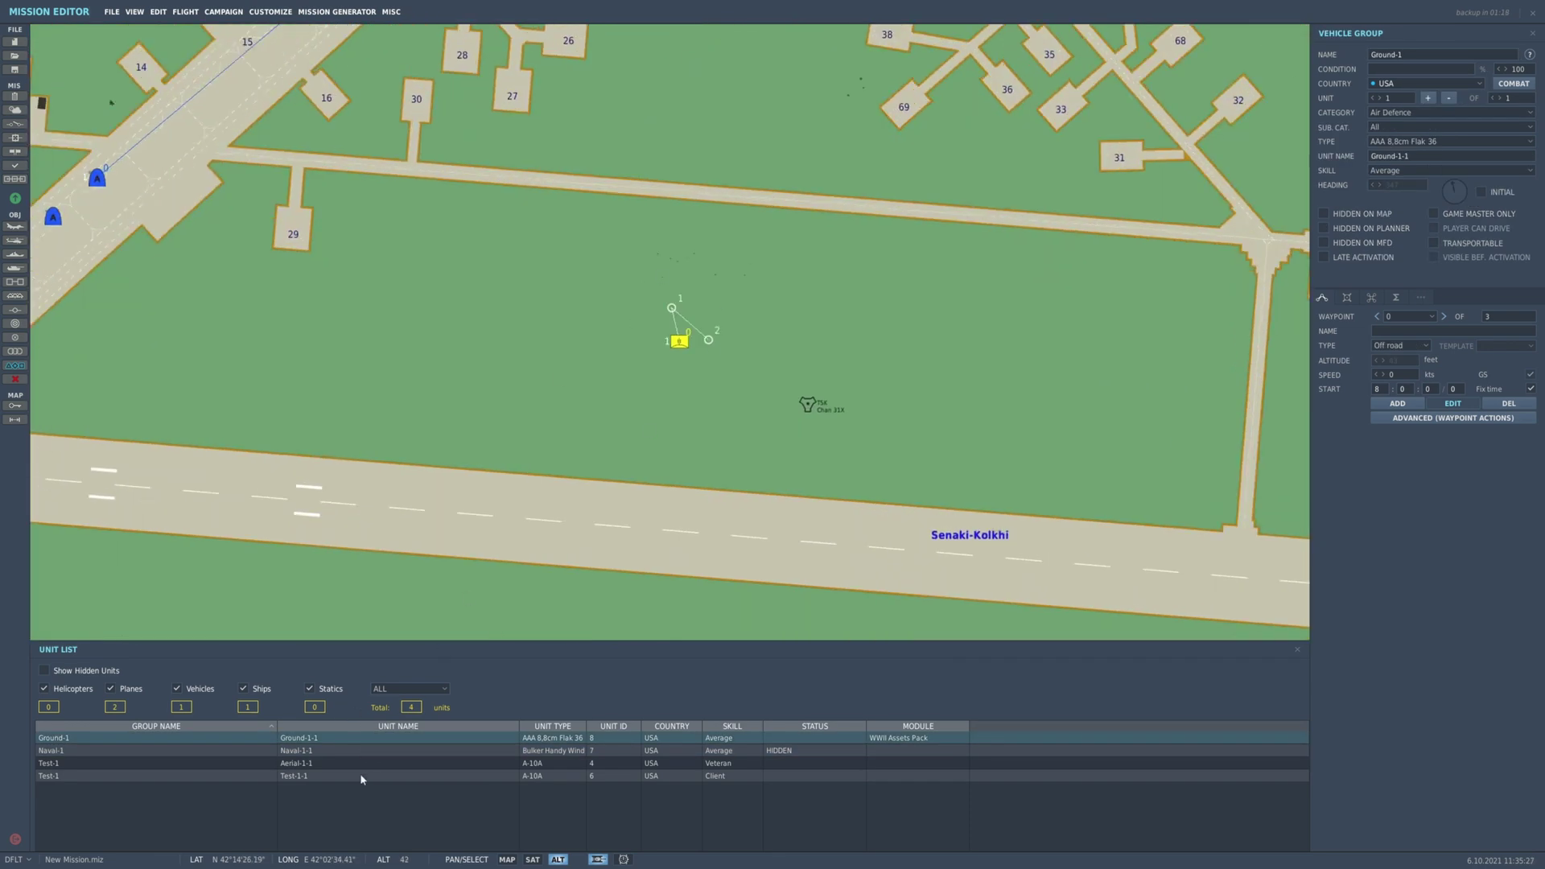
click(361, 776)
Jump back to Naval-1, then to the Ground-1 Flak 36 at the airfield.
scroll(653, 373, up, 3)
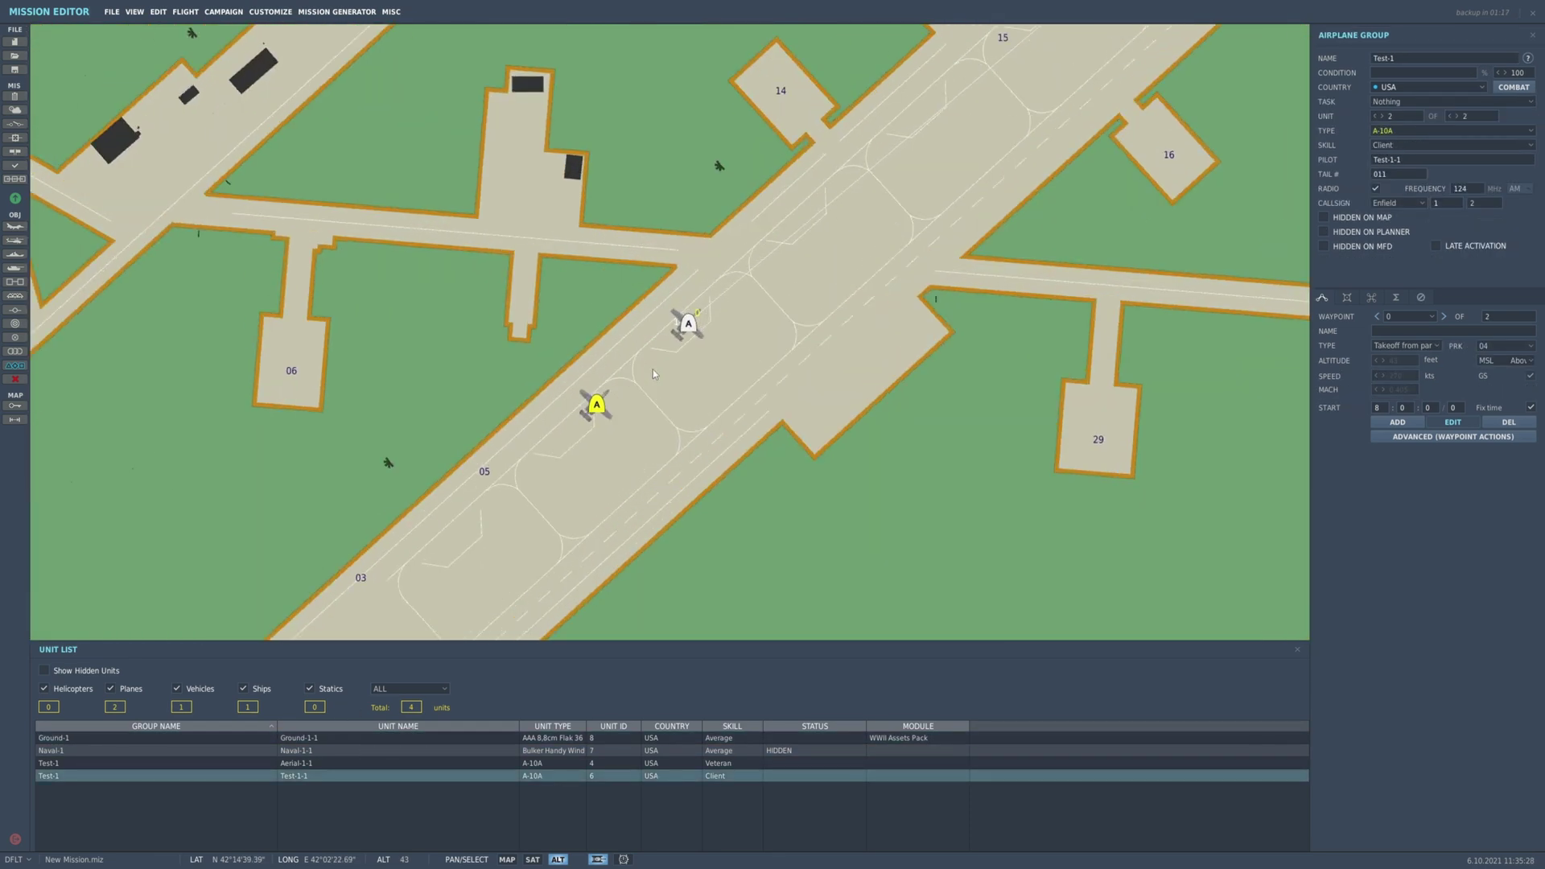
click(356, 750)
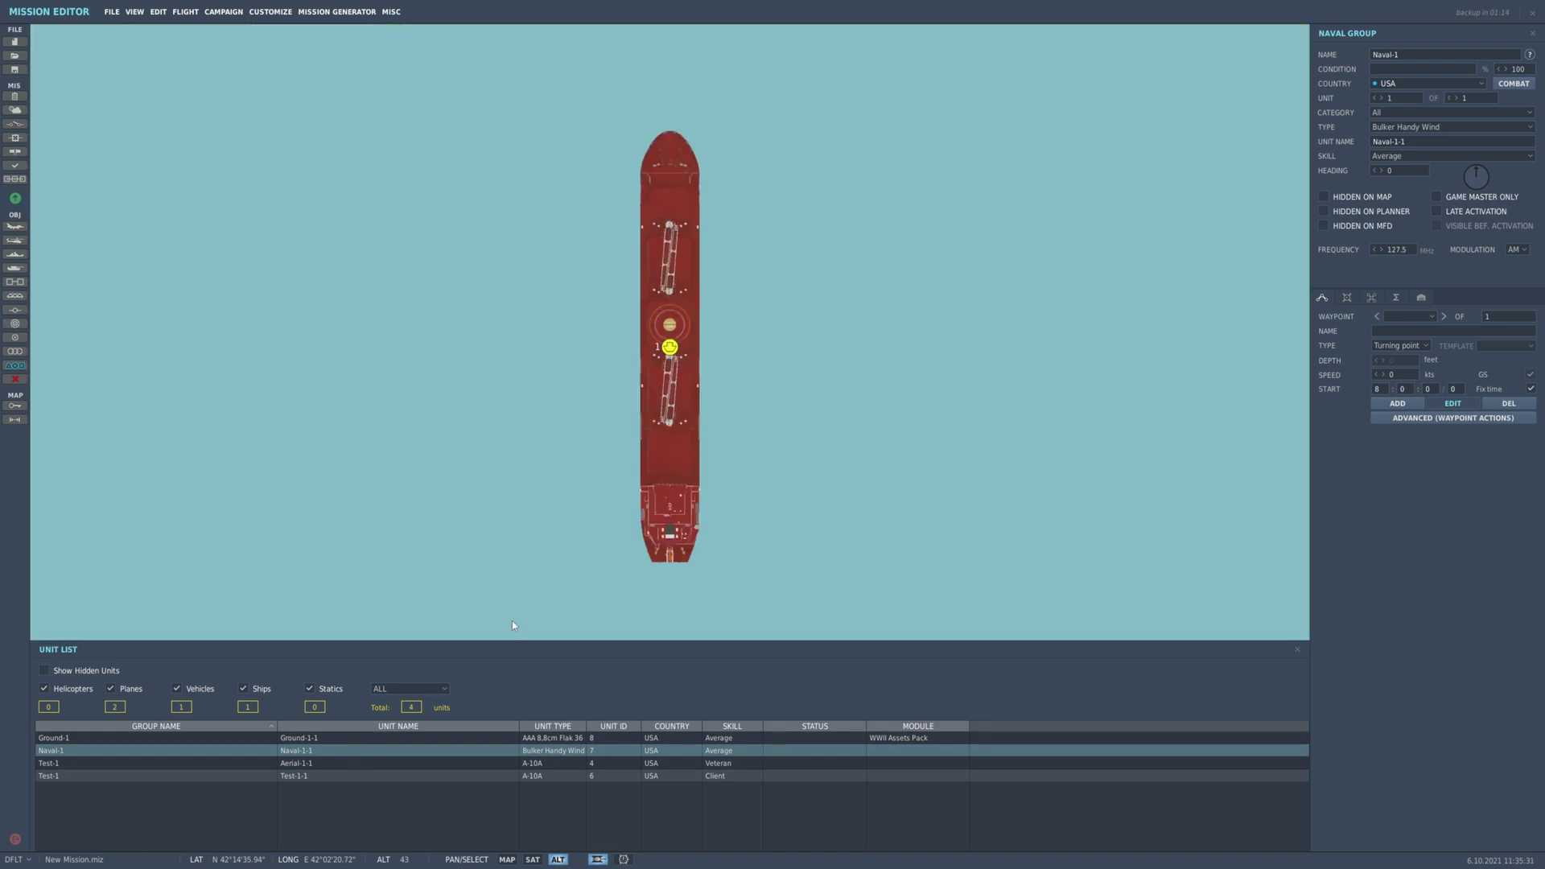
scroll(689, 345, down, 2)
scroll(682, 330, up, 1)
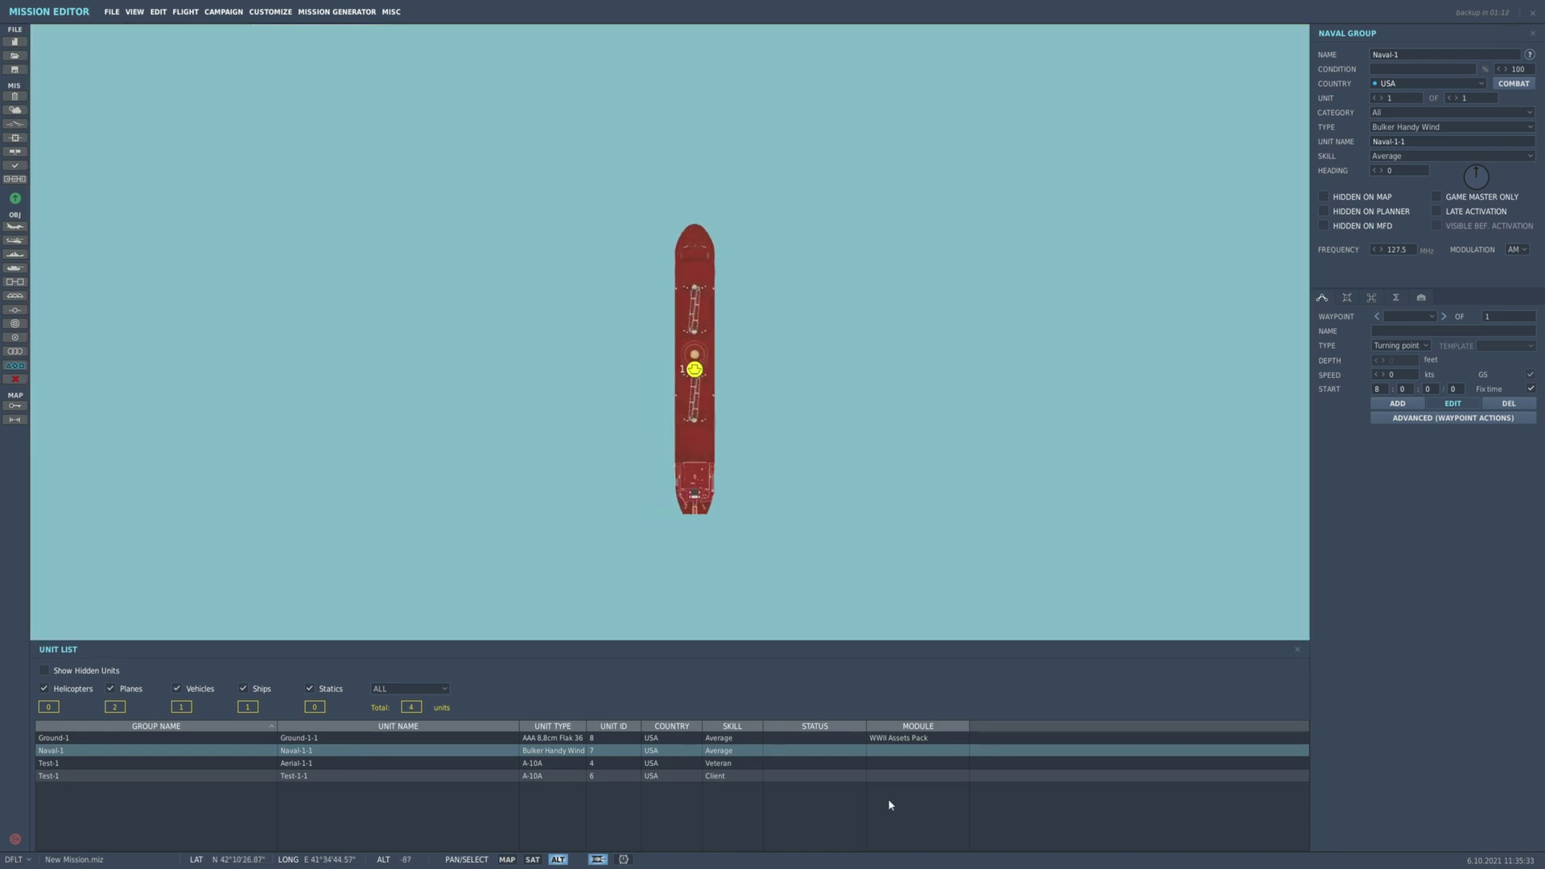
click(925, 742)
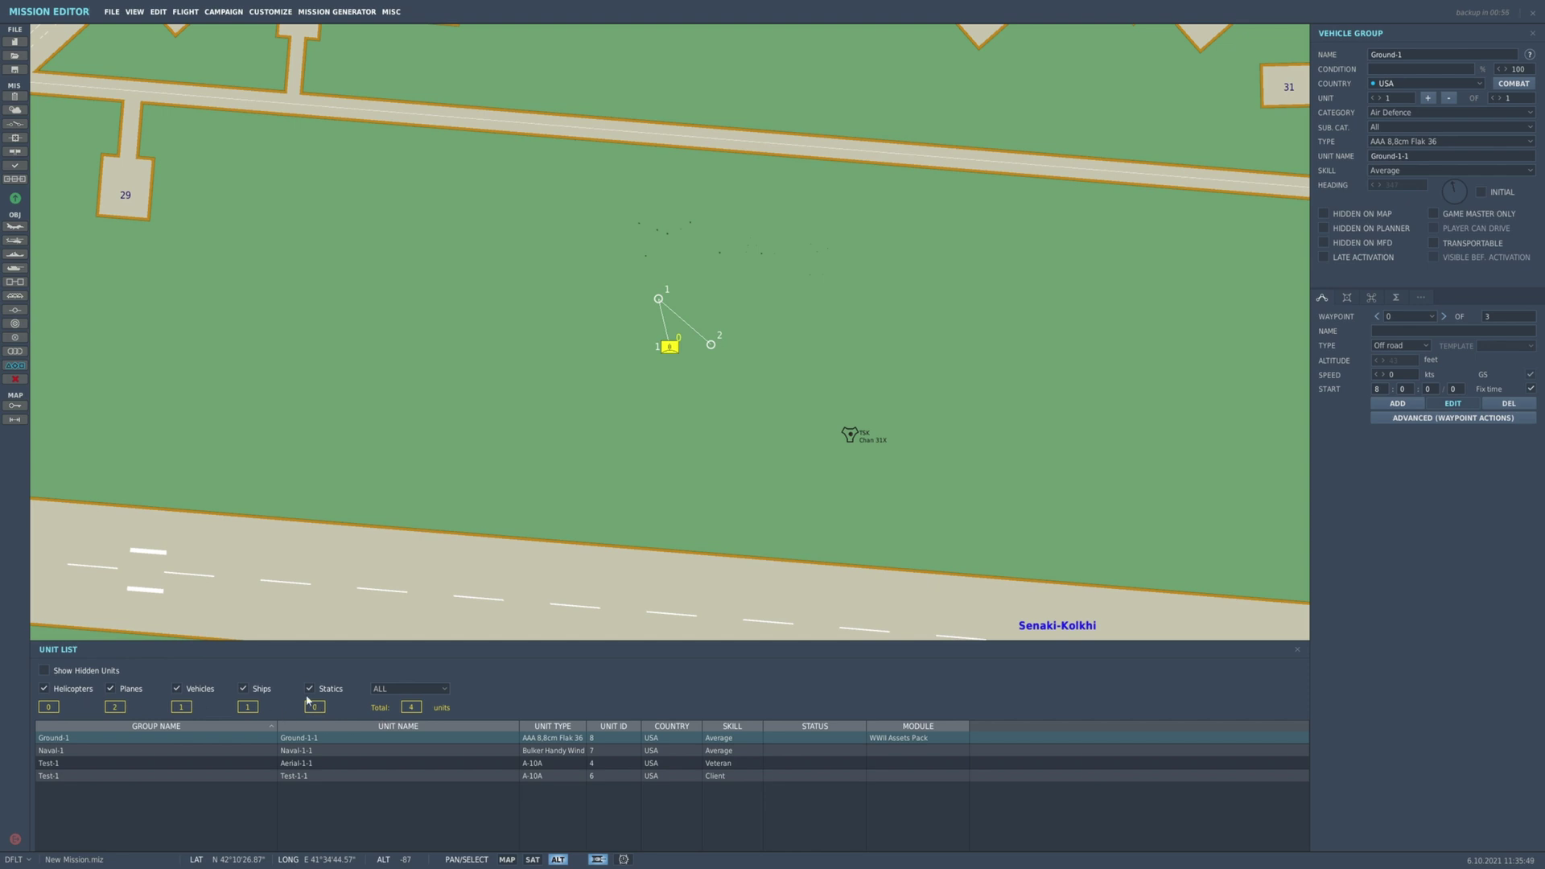
Close the unit list, zoom out, and open the Senaki-Kolkhi Warehouse in Airport details.
click(179, 458)
scroll(483, 451, down, 5)
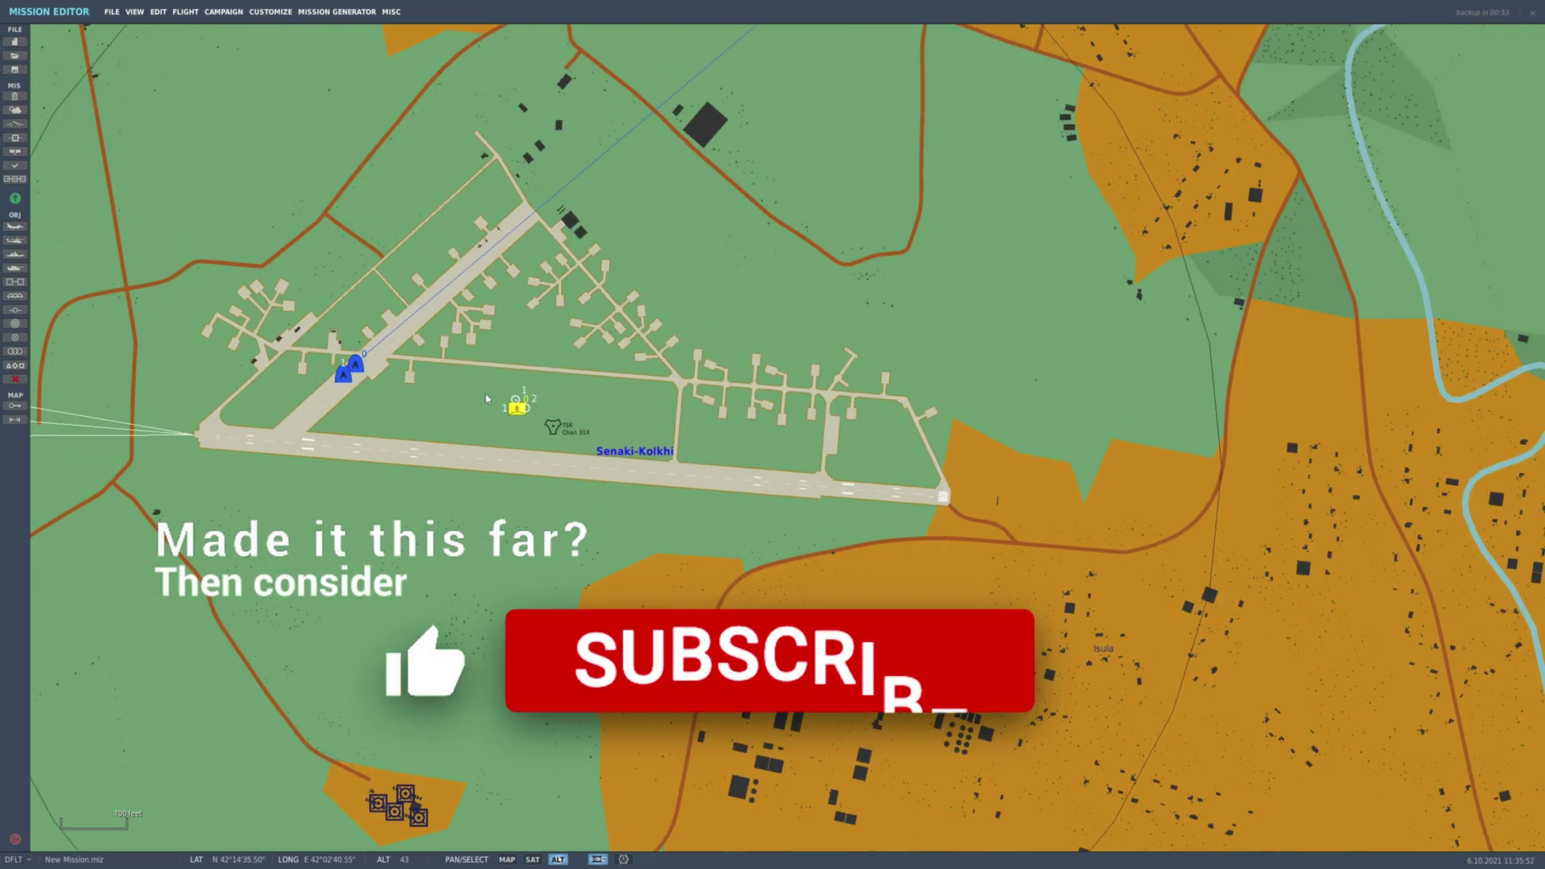
click(563, 485)
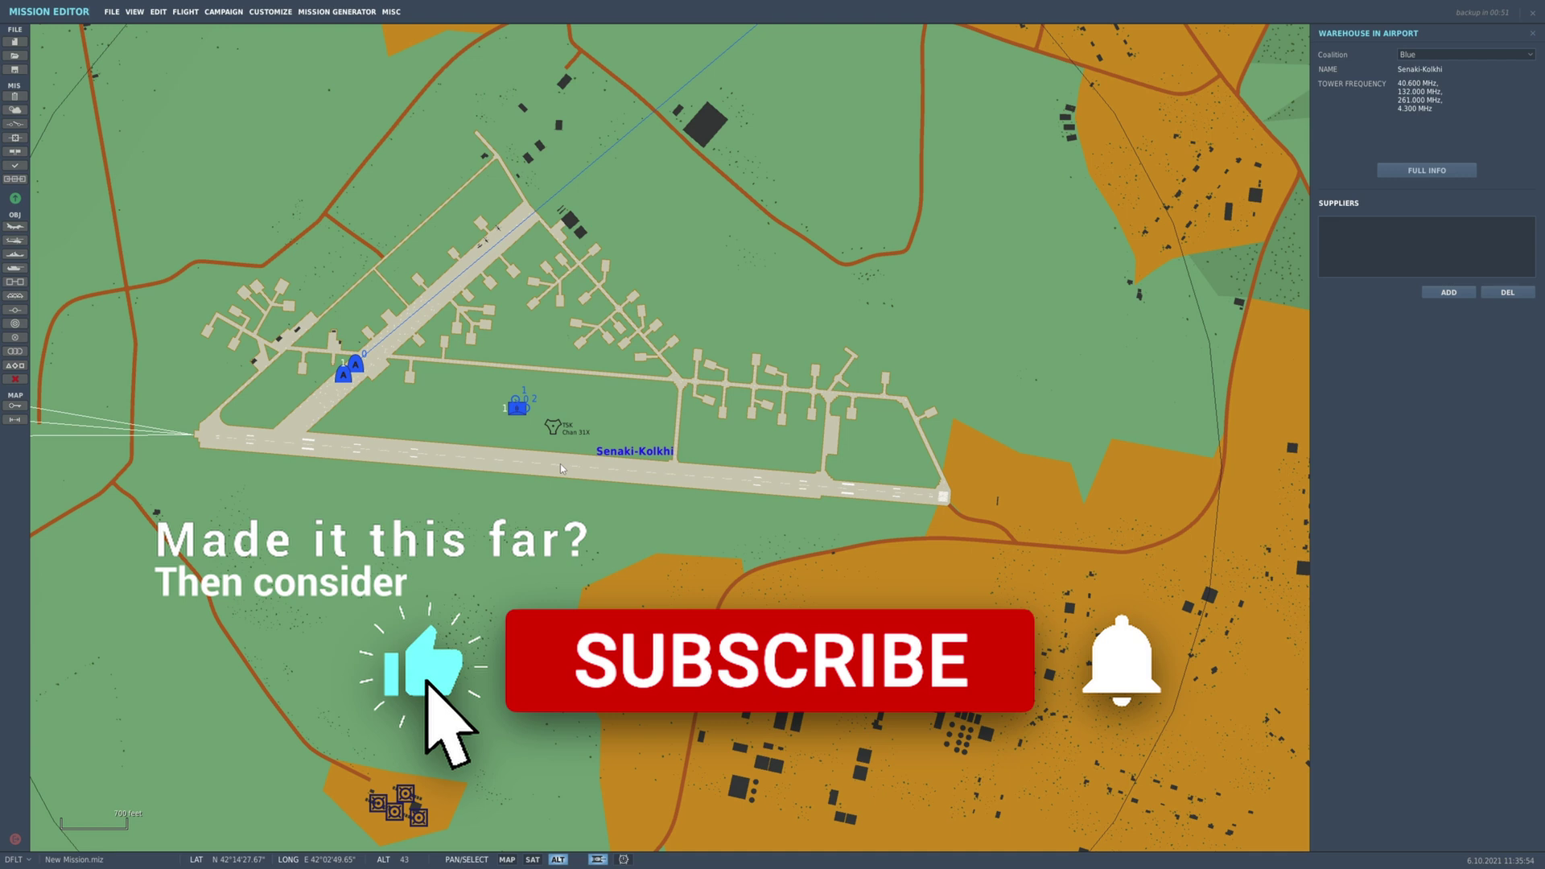